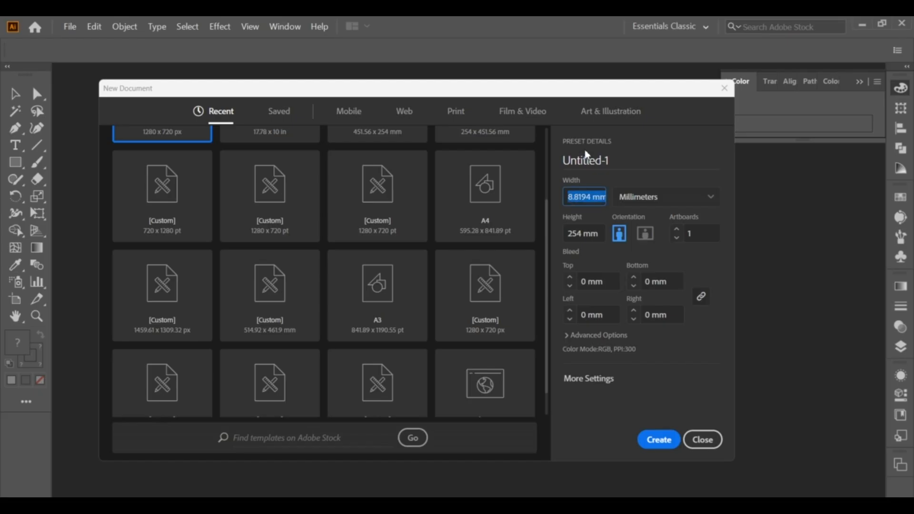
# Create a new document 250 mm wide and 80 mm high.
pyautogui.write('250')
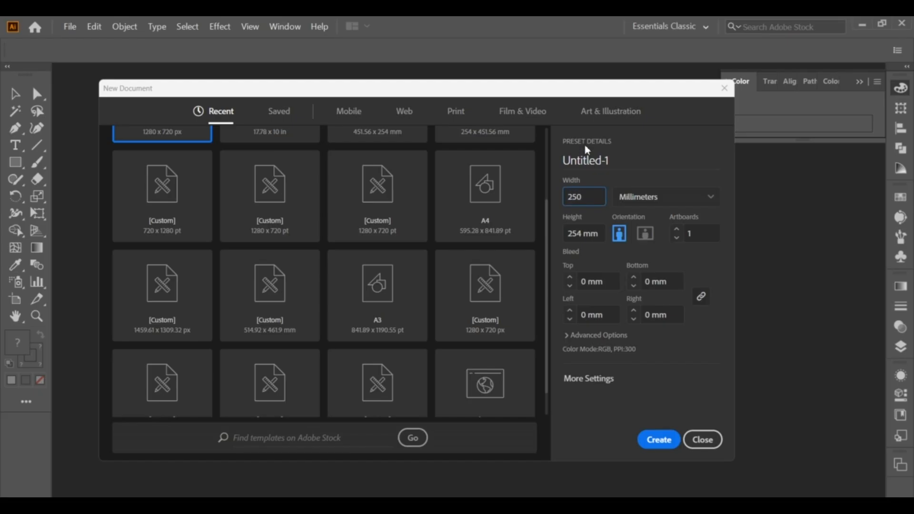
pyautogui.click(581, 234)
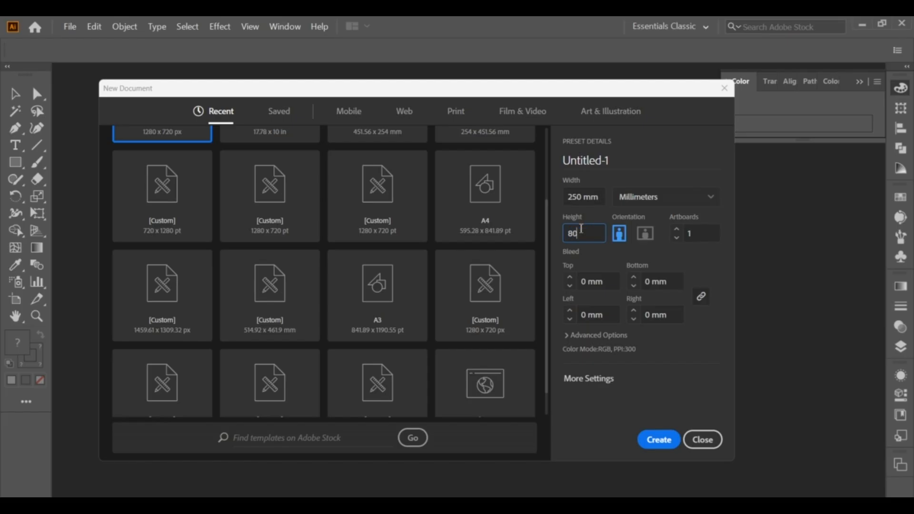
pyautogui.press('Tab')
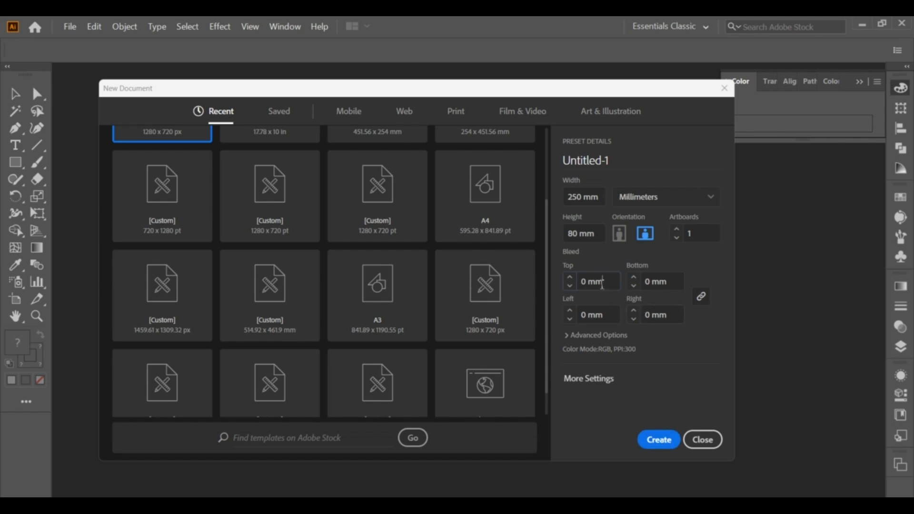
pyautogui.click(659, 437)
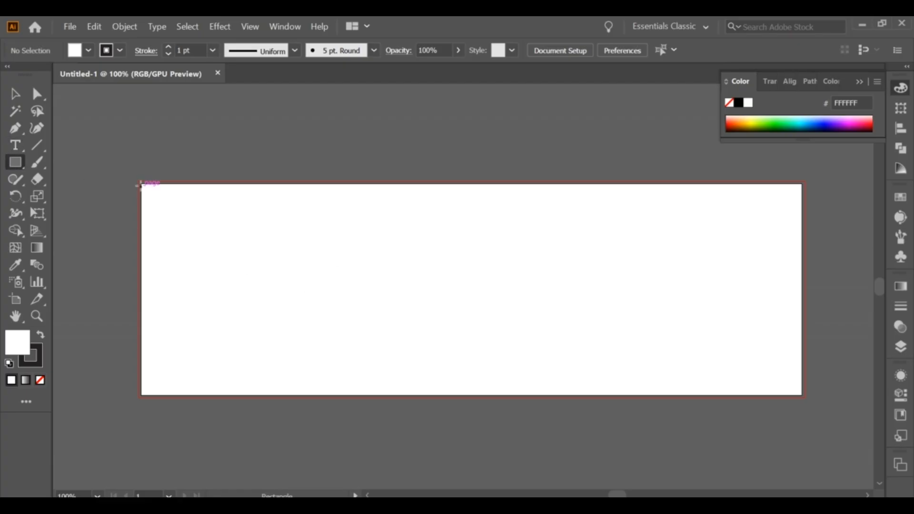
# Draw a rectangle covering the artboard and its bleed, and fill it with a linear gradient that starts in yellow.
pyautogui.moveTo(141, 184); pyautogui.dragTo(803, 400)
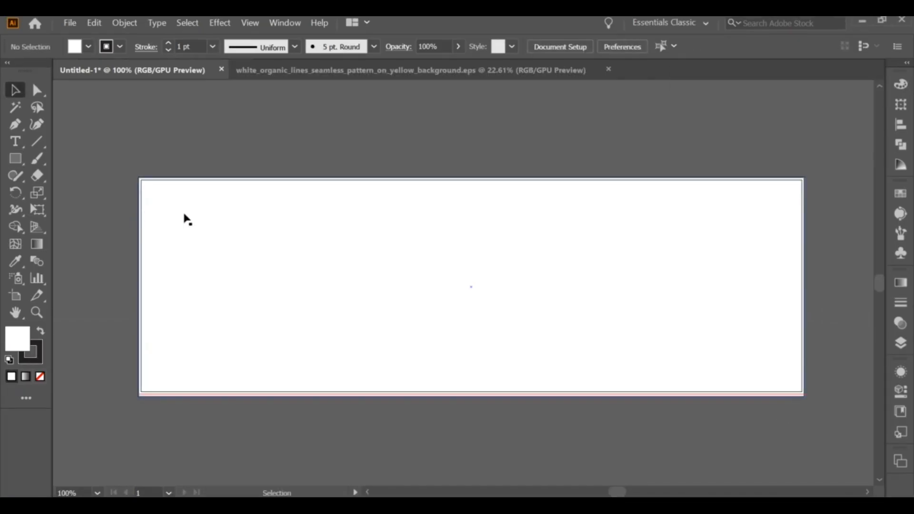
pyautogui.click(304, 266)
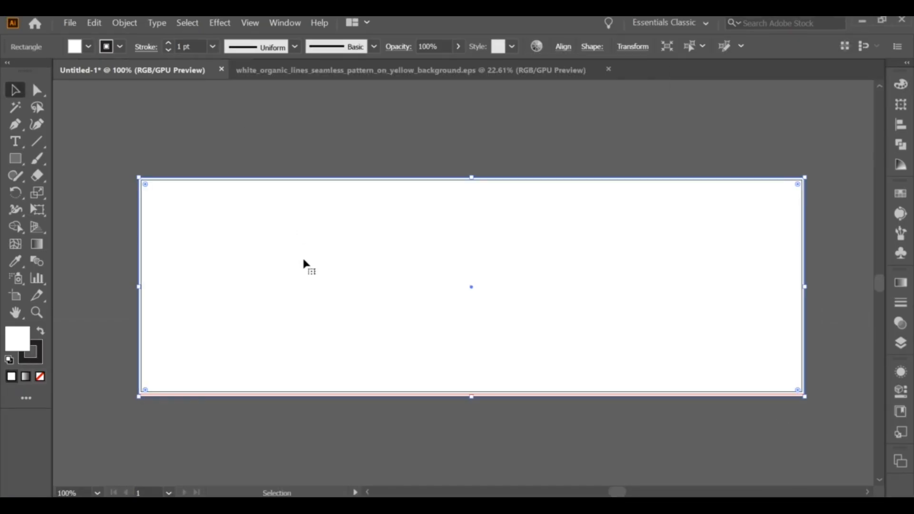
pyautogui.click(903, 285)
pyautogui.click(736, 403)
pyautogui.doubleClick(732, 411)
pyautogui.click(773, 290)
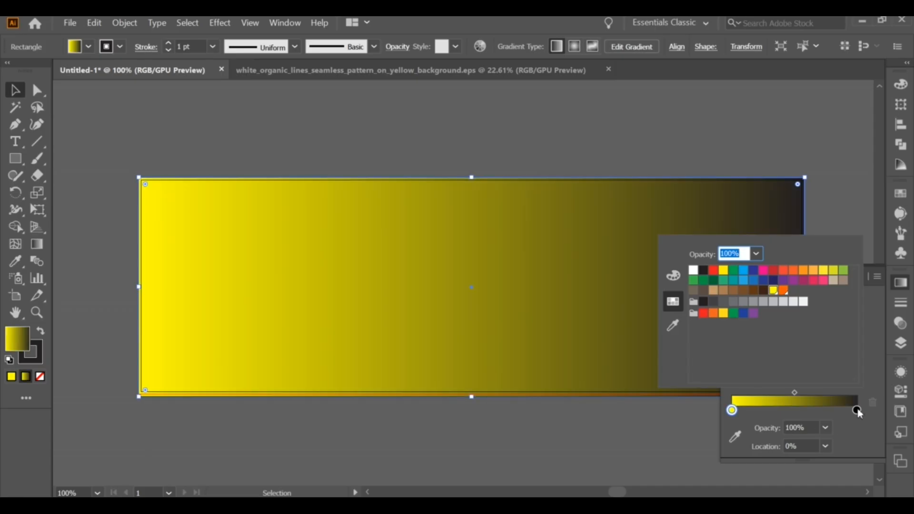
# Set the gradient's end stop to the orange swatch and deselect the rectangle.
pyautogui.click(857, 411)
pyautogui.click(783, 291)
pyautogui.click(852, 223)
pyautogui.click(900, 283)
pyautogui.click(590, 343)
pyautogui.click(535, 420)
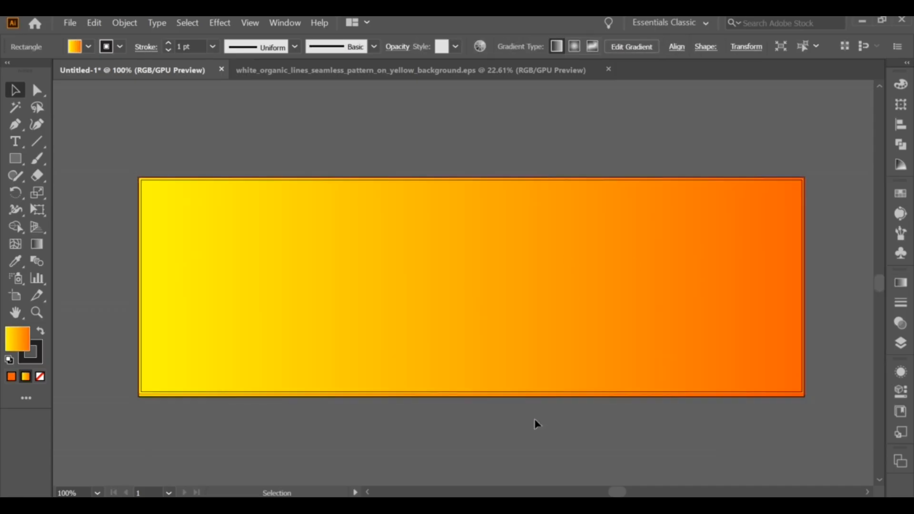
# Draw a horizontal wavy line with the Curvature tool across the middle of the banner, extending slightly past both side edges.
pyautogui.click(36, 124)
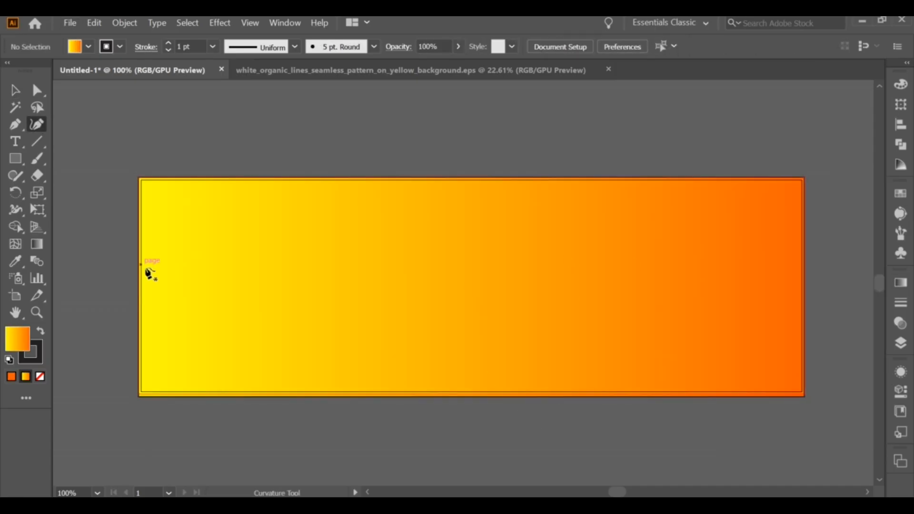
pyautogui.click(140, 265)
pyautogui.click(282, 281)
pyautogui.hotkey('ctrl', 'z')
pyautogui.click(126, 271)
pyautogui.click(226, 278)
pyautogui.click(250, 301)
pyautogui.click(338, 278)
pyautogui.click(446, 306)
pyautogui.click(557, 275)
pyautogui.click(690, 298)
pyautogui.click(772, 263)
pyautogui.click(818, 282)
# Remove the wavy line's fill and give it a plain white stroke.
pyautogui.click(15, 89)
pyautogui.click(41, 330)
pyautogui.click(41, 375)
pyautogui.doubleClick(19, 338)
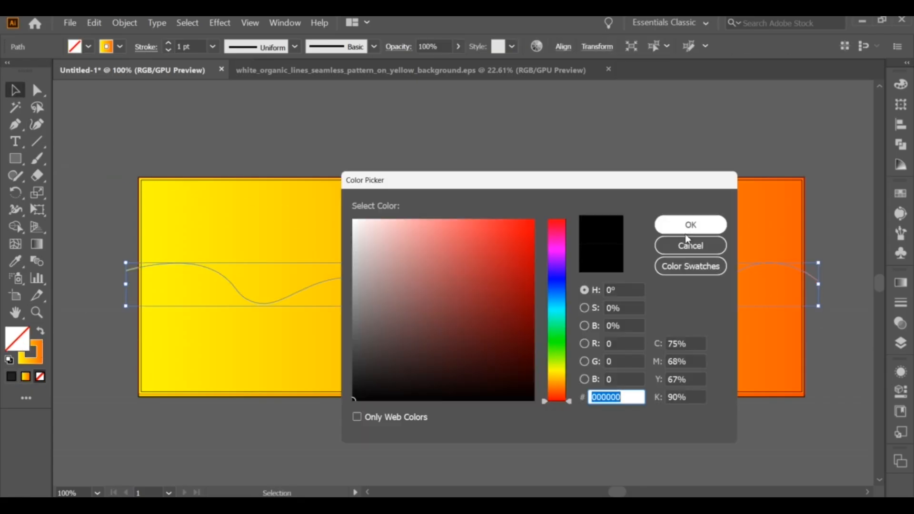
pyautogui.click(687, 232)
pyautogui.click(38, 351)
pyautogui.click(40, 377)
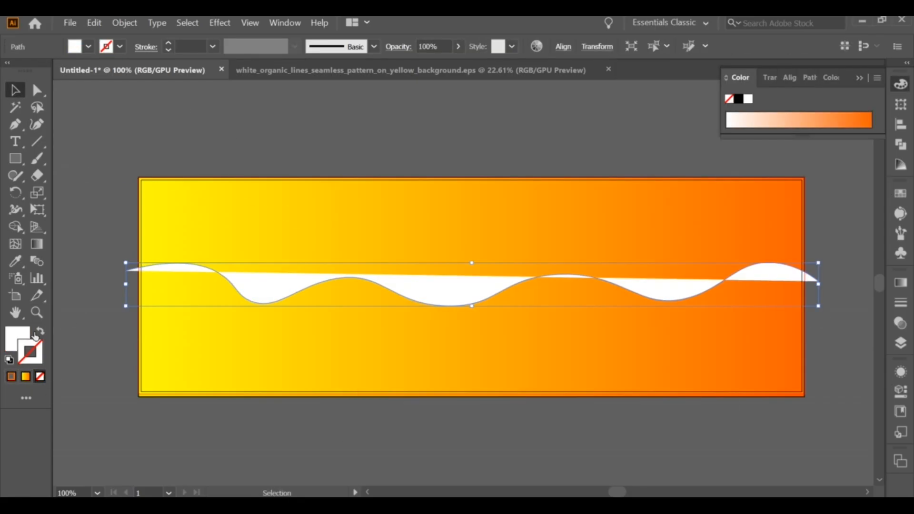
pyautogui.click(41, 331)
pyautogui.doubleClick(38, 355)
pyautogui.click(689, 233)
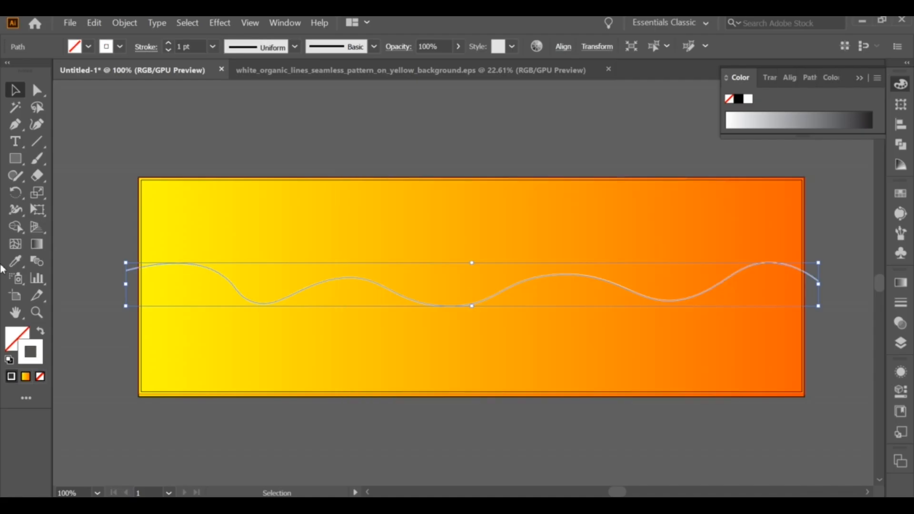
# Apply the orange swatch to the wavy line's stroke and darken it to a deeper orange.
pyautogui.click(14, 262)
pyautogui.click(899, 193)
pyautogui.click(763, 231)
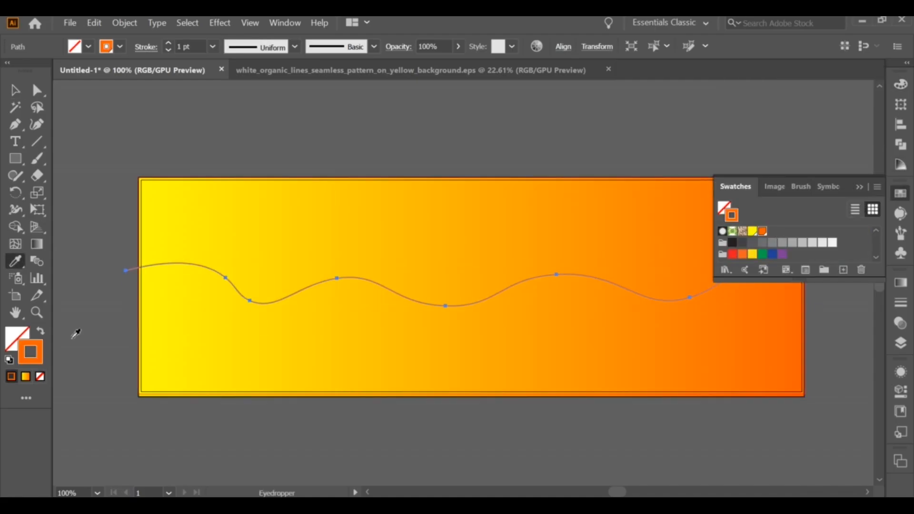
pyautogui.doubleClick(30, 352)
pyautogui.click(529, 242)
pyautogui.click(690, 225)
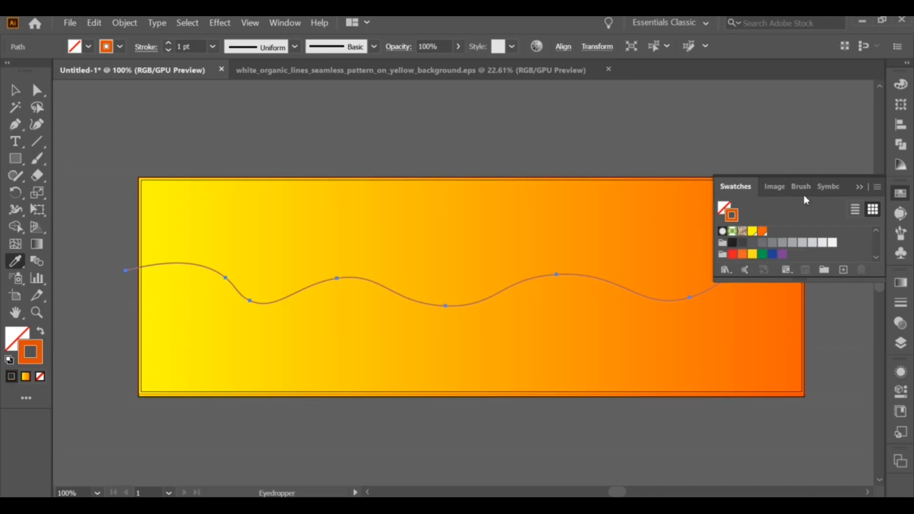
# Copy the wavy line upward and repeat the duplication at the same spacing.
pyautogui.click(862, 187)
pyautogui.press('v')
pyautogui.click(402, 298)
pyautogui.moveTo(402, 298); pyautogui.dragTo(404, 244)
pyautogui.hotkey('ctrl', 'd')
pyautogui.hotkey('ctrl', 'd')
pyautogui.hotkey('ctrl', 'd')
# Add evenly spaced copies of the wavy line below the original and one more at the upper edge, covering the whole banner.
pyautogui.moveTo(428, 303); pyautogui.dragTo(428, 316)
pyautogui.hotkey('ctrl', 'd')
pyautogui.hotkey('ctrl', 'd')
pyautogui.hotkey('ctrl', 'd')
pyautogui.hotkey('ctrl', 'd')
pyautogui.hotkey('ctrl', 'd')
pyautogui.hotkey('ctrl', 'd')
pyautogui.hotkey('ctrl', 'd')
pyautogui.hotkey('ctrl', 'd')
pyautogui.moveTo(419, 218); pyautogui.dragTo(420, 196)
pyautogui.click(405, 133)
# Switch the document to Trim View and clear the selection.
pyautogui.moveTo(233, 144); pyautogui.dragTo(802, 434)
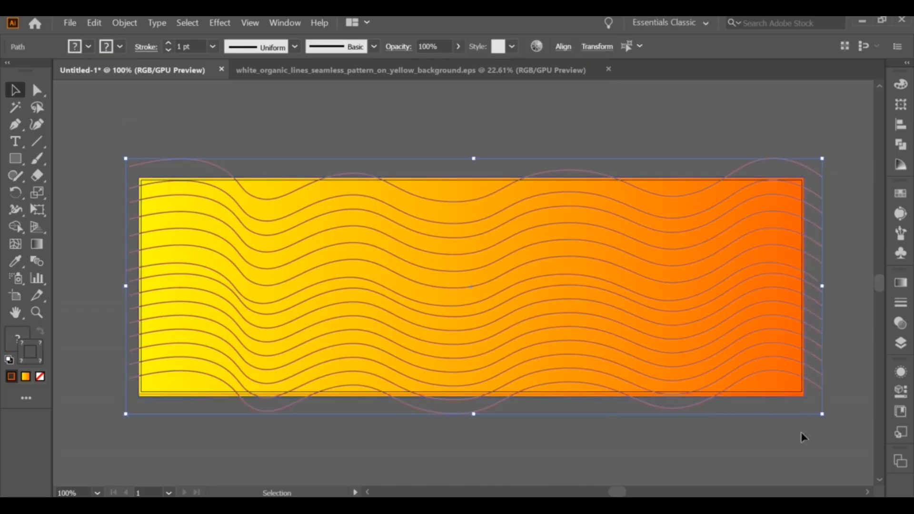
pyautogui.click(250, 22)
pyautogui.click(300, 84)
pyautogui.click(477, 113)
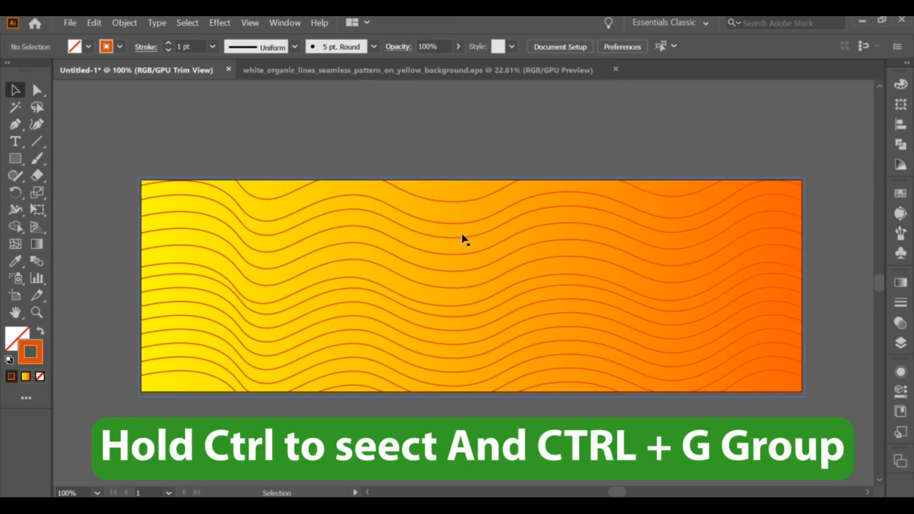
pyautogui.click(463, 238)
pyautogui.keyDown('shift'); pyautogui.click(471, 226); pyautogui.keyUp('shift')
pyautogui.click(467, 201)
pyautogui.keyDown('shift'); pyautogui.click(468, 223); pyautogui.keyUp('shift')
pyautogui.keyDown('shift'); pyautogui.click(467, 240); pyautogui.keyUp('shift')
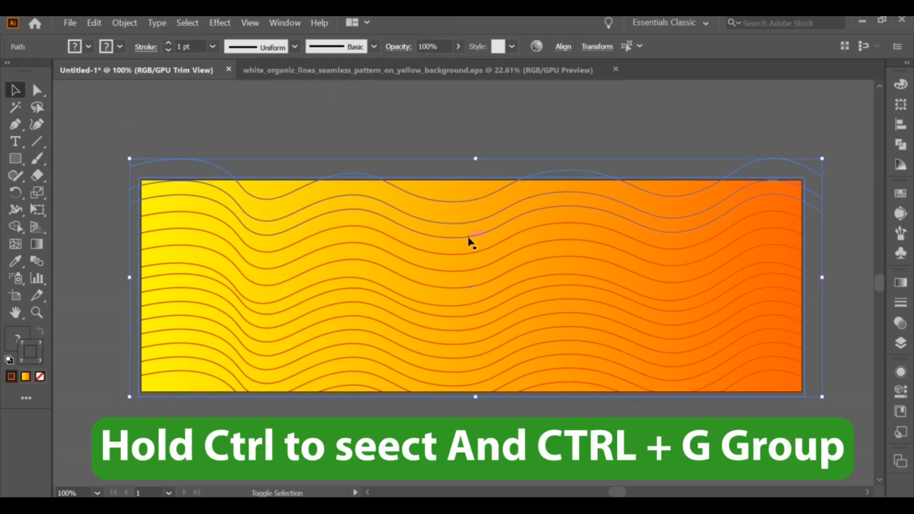
# Select all the wavy lines without the gradient background and group them.
pyautogui.click(465, 201)
pyautogui.keyDown('shift'); pyautogui.click(463, 223); pyautogui.keyUp('shift')
pyautogui.keyDown('shift'); pyautogui.click(462, 237); pyautogui.keyUp('shift')
pyautogui.keyDown('shift'); pyautogui.click(458, 254); pyautogui.keyUp('shift')
pyautogui.keyDown('shift'); pyautogui.click(457, 271); pyautogui.keyUp('shift')
pyautogui.keyDown('shift'); pyautogui.click(460, 287); pyautogui.keyUp('shift')
pyautogui.keyDown('shift'); pyautogui.click(463, 305); pyautogui.keyUp('shift')
pyautogui.keyDown('shift'); pyautogui.click(465, 316); pyautogui.keyUp('shift')
pyautogui.keyDown('shift'); pyautogui.click(468, 330); pyautogui.keyUp('shift')
pyautogui.keyDown('shift'); pyautogui.click(467, 344); pyautogui.keyUp('shift')
pyautogui.keyDown('shift'); pyautogui.click(466, 358); pyautogui.keyUp('shift')
pyautogui.keyDown('shift'); pyautogui.click(466, 371); pyautogui.keyUp('shift')
pyautogui.keyDown('shift'); pyautogui.click(465, 385); pyautogui.keyUp('shift')
pyautogui.keyDown('shift'); pyautogui.click(500, 388); pyautogui.keyUp('shift')
pyautogui.keyDown('shift'); pyautogui.click(546, 384); pyautogui.keyUp('shift')
pyautogui.scroll(2, 640, 432)
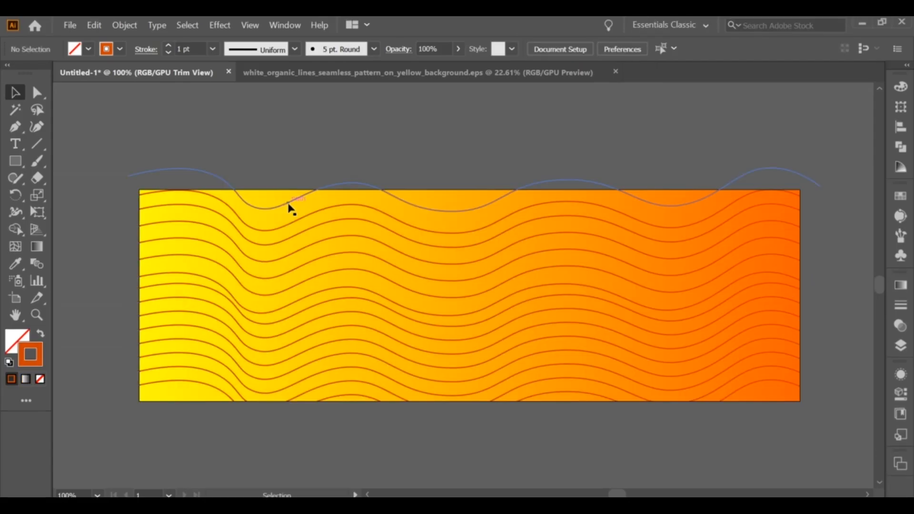
# Lower the opacity of the wavy line group so the lines show only faintly over the gradient.
pyautogui.click(288, 203)
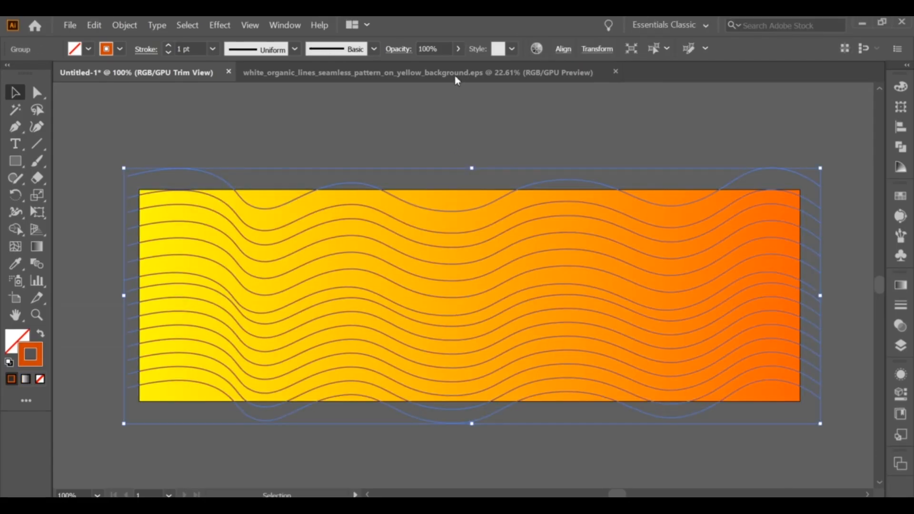
pyautogui.click(458, 49)
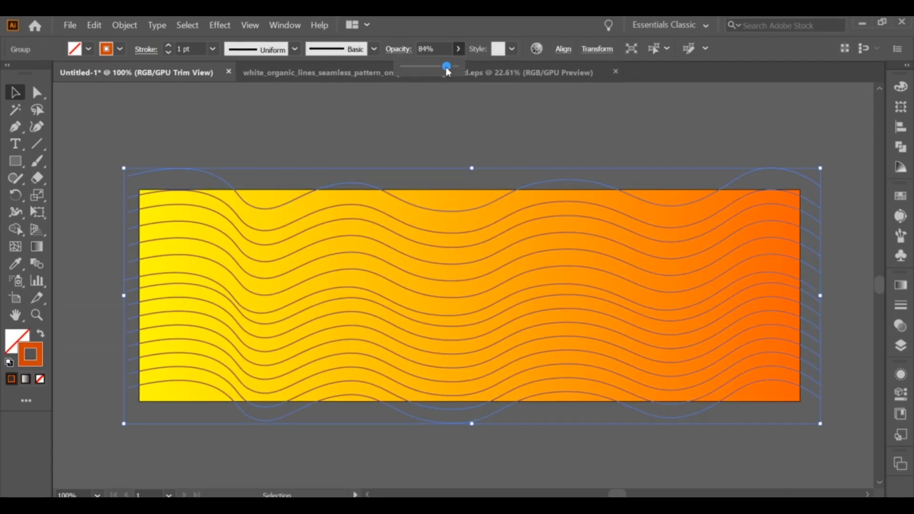
pyautogui.click(410, 69)
pyautogui.click(418, 103)
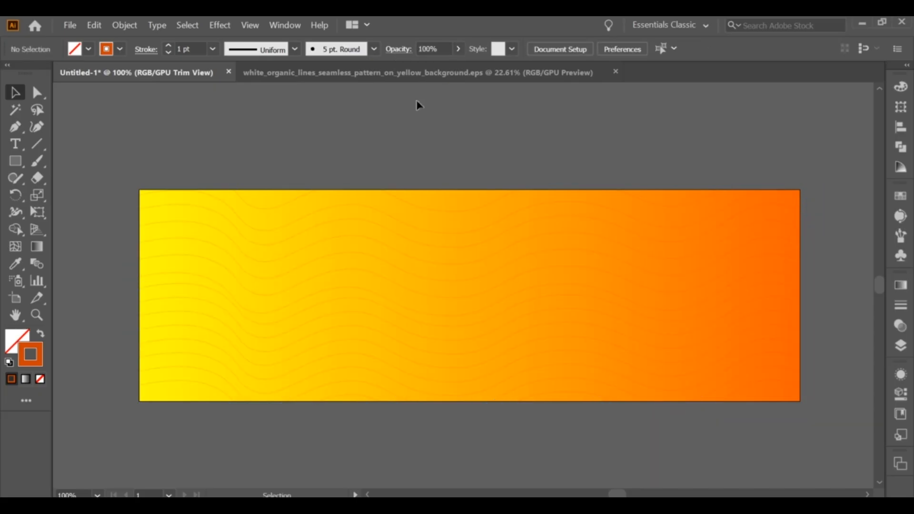
pyautogui.click(465, 212)
pyautogui.click(458, 49)
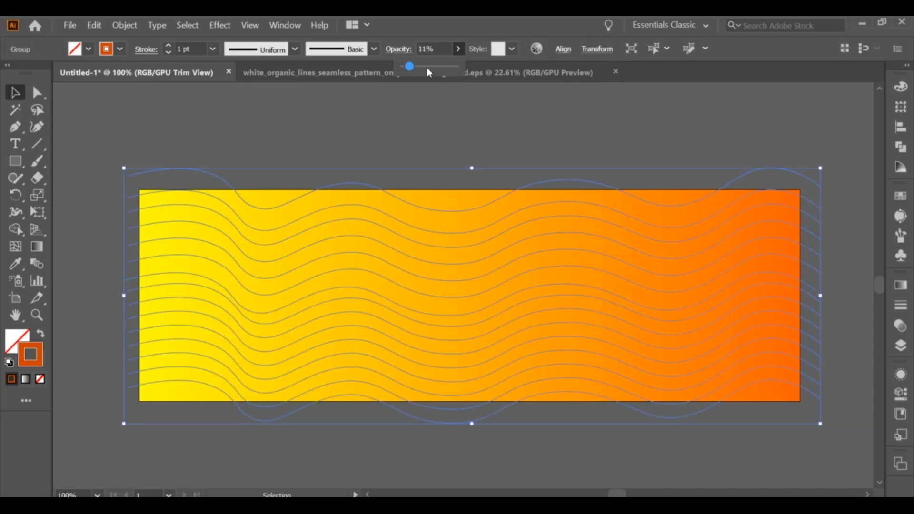
pyautogui.click(426, 121)
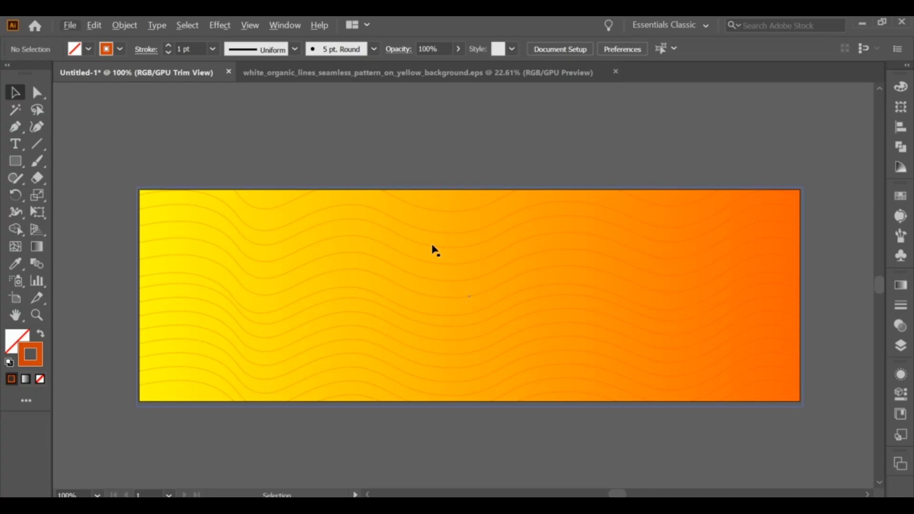
pyautogui.click(419, 70)
# Place the white and yellow swirl pattern over the banner and scale it down to slightly more than the artboard's width.
pyautogui.moveTo(453, 265); pyautogui.dragTo(562, 265)
pyautogui.scroll(-2, 562, 265)
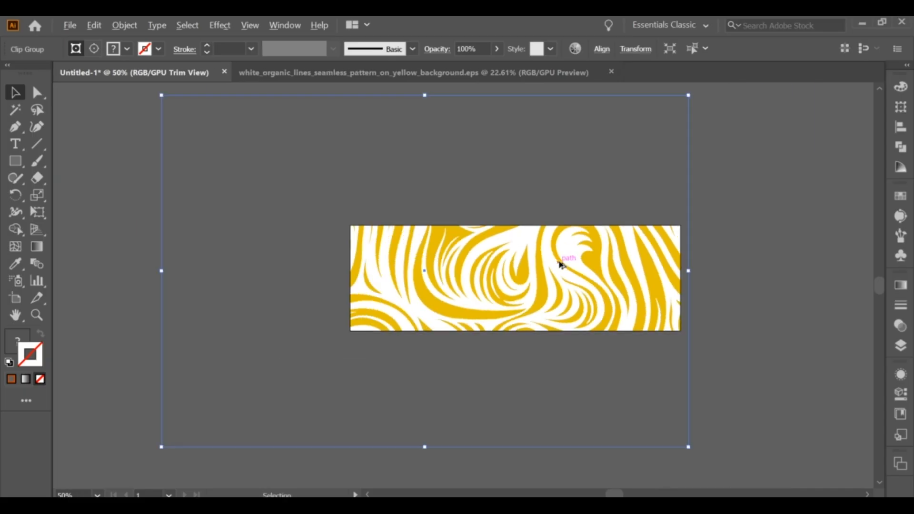
pyautogui.moveTo(164, 271); pyautogui.dragTo(343, 271)
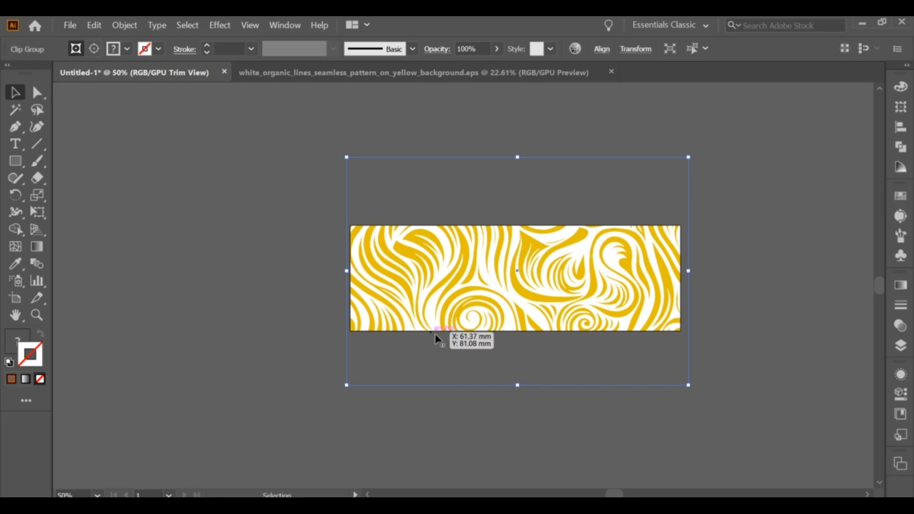
pyautogui.moveTo(563, 279); pyautogui.dragTo(537, 282)
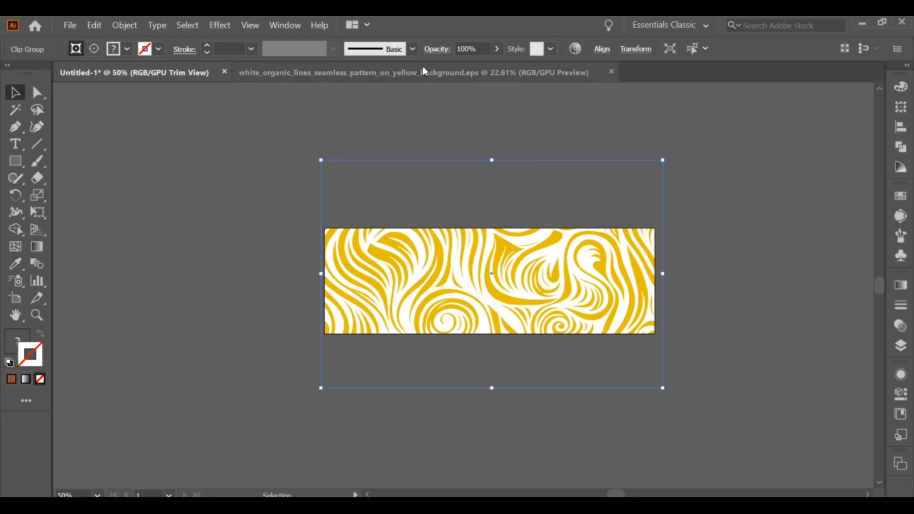
# Set the swirl pattern's blend mode to Multiply.
pyautogui.click(464, 137)
pyautogui.click(471, 248)
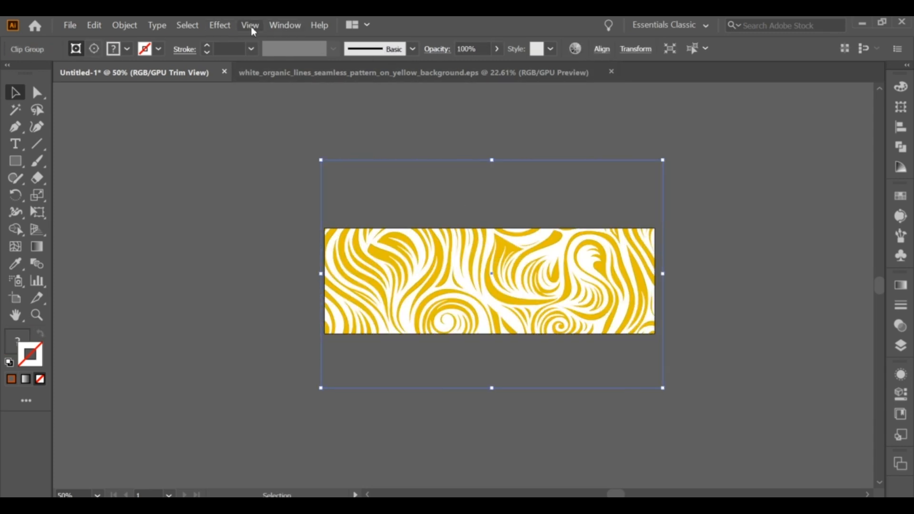
pyautogui.click(437, 51)
pyautogui.click(348, 77)
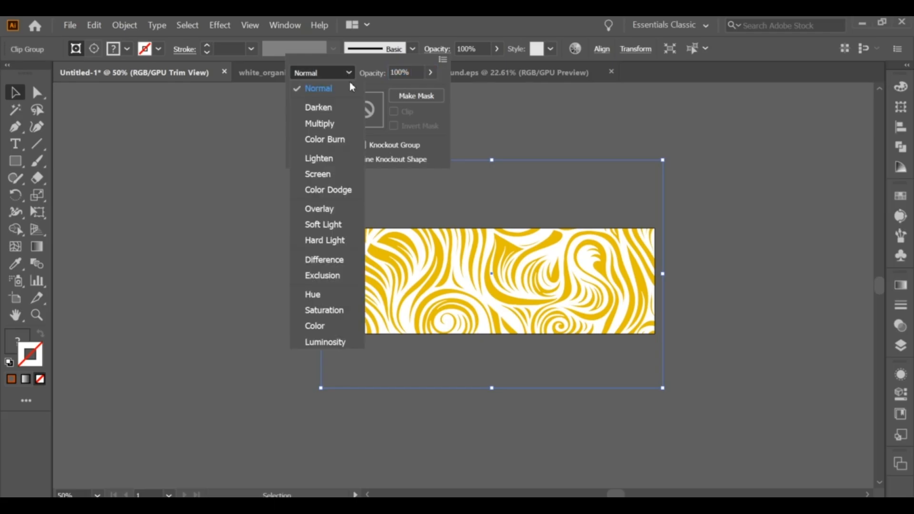
pyautogui.click(320, 124)
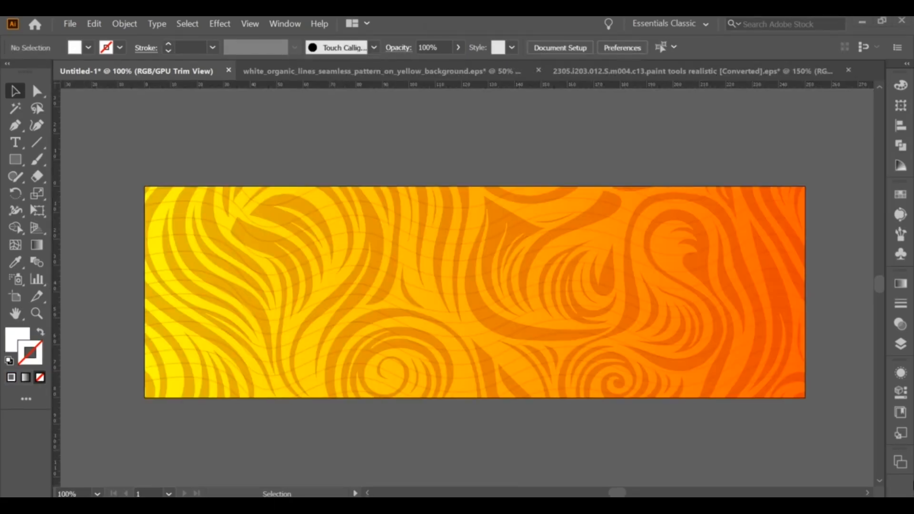
# Lower the swirl pattern's opacity so it blends subtly into the background.
pyautogui.moveTo(543, 302); pyautogui.dragTo(546, 246)
pyautogui.click(497, 48)
pyautogui.moveTo(495, 65); pyautogui.dragTo(453, 70)
pyautogui.click(503, 123)
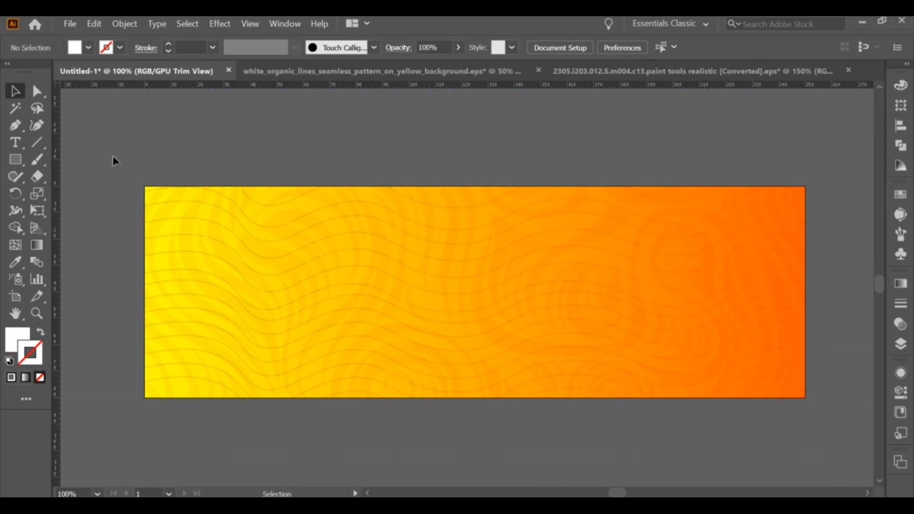
# Draw a full-height rectangle from the artboard's left edge and fill it with the light blue swatch.
pyautogui.press('m')
pyautogui.moveTo(144, 186); pyautogui.dragTo(316, 398)
pyautogui.click(901, 194)
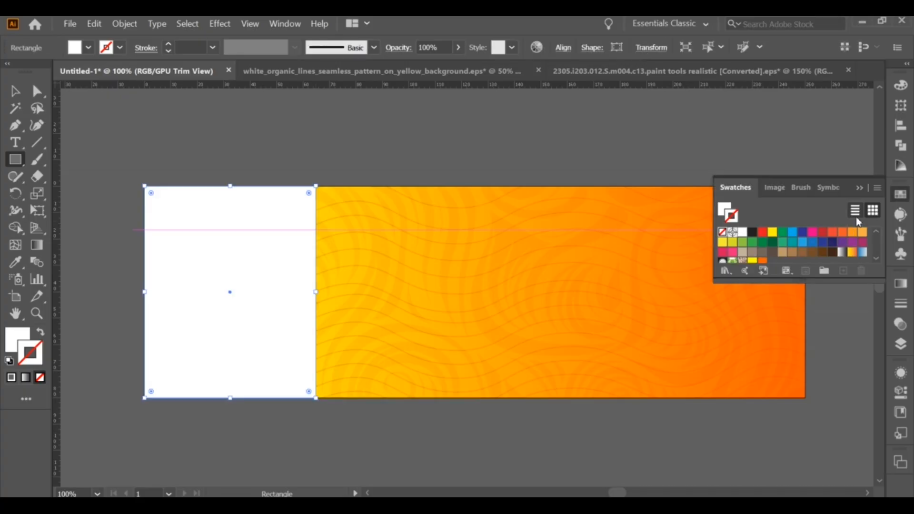
pyautogui.click(832, 232)
pyautogui.hotkey('ctrl', 'z')
pyautogui.click(17, 340)
pyautogui.click(900, 194)
pyautogui.click(792, 232)
pyautogui.click(15, 91)
# Duplicate the rectangle to divide the banner into three equal panels, with the outer two blue and the middle one green.
pyautogui.moveTo(247, 260)
pyautogui.mouseDown()
pyautogui.moveTo(609, 273)
pyautogui.moveTo(805, 301)
pyautogui.mouseUp()
pyautogui.click(782, 232)
pyautogui.click(792, 231)
pyautogui.keyDown('shift'); pyautogui.click(255, 265); pyautogui.keyUp('shift')
pyautogui.click(852, 193)
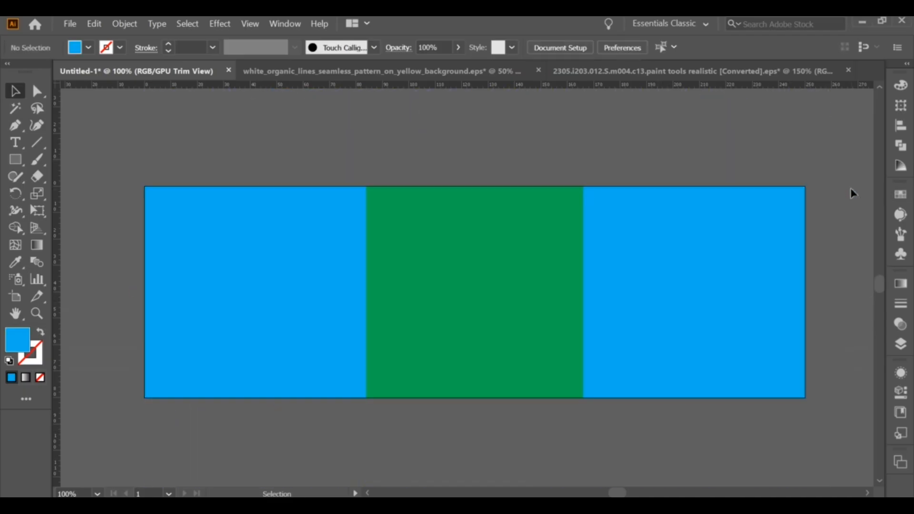
# Set up the Line Segment tool with a red EA0000 stroke.
pyautogui.click(37, 142)
pyautogui.click(40, 332)
pyautogui.doubleClick(37, 358)
pyautogui.moveTo(545, 302); pyautogui.dragTo(545, 403)
pyautogui.click(690, 225)
pyautogui.doubleClick(37, 357)
pyautogui.click(690, 225)
# Draw vertical red lines along both side edges of the green panel and remove the coloured panels.
pyautogui.moveTo(583, 186); pyautogui.dragTo(576, 409)
pyautogui.moveTo(367, 186); pyautogui.dragTo(370, 409)
pyautogui.press('v')
pyautogui.click(524, 259)
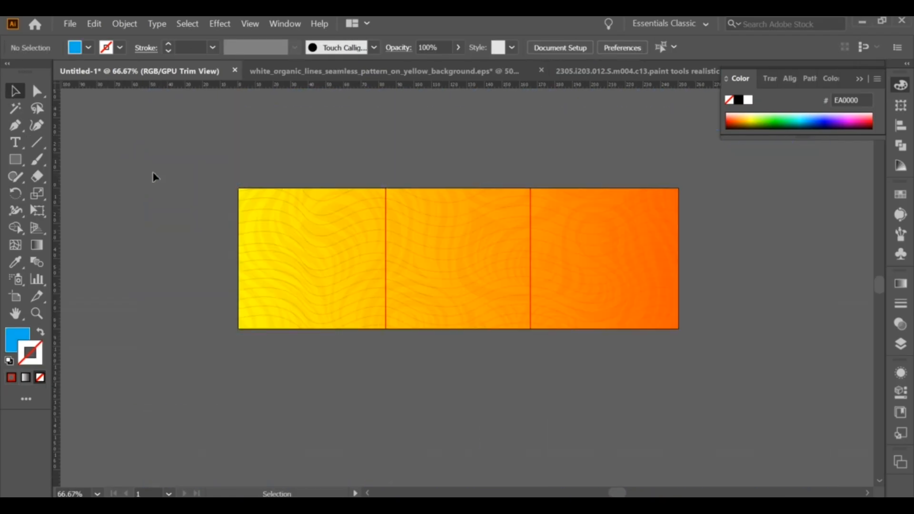
# Bring the black Kurkees logo into the banner and place it near the top centre of the middle panel.
pyautogui.click(383, 70)
pyautogui.moveTo(435, 197); pyautogui.dragTo(478, 220)
pyautogui.scroll(1, 469, 219)
pyautogui.moveTo(524, 189); pyautogui.dragTo(466, 219)
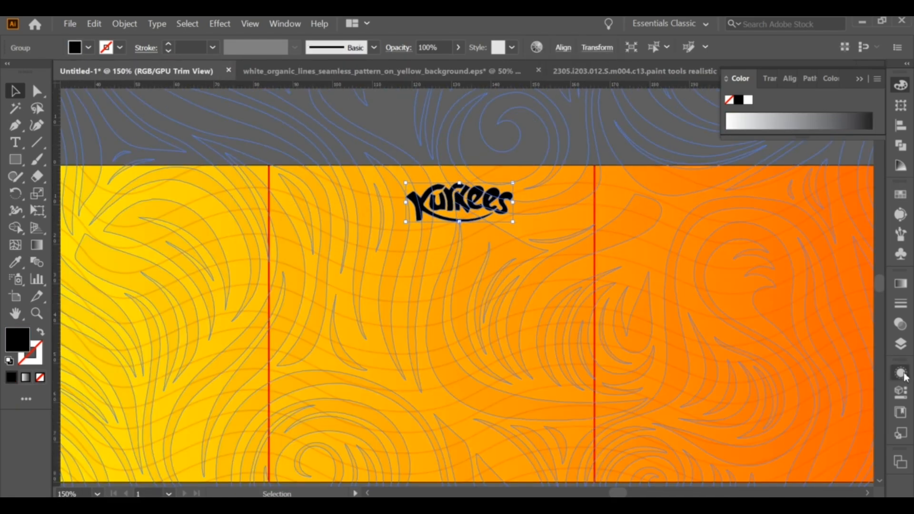
# Add a new 3 pt stroke to the Kurkees logo group and place it beneath the fill.
pyautogui.click(901, 374)
pyautogui.click(751, 481)
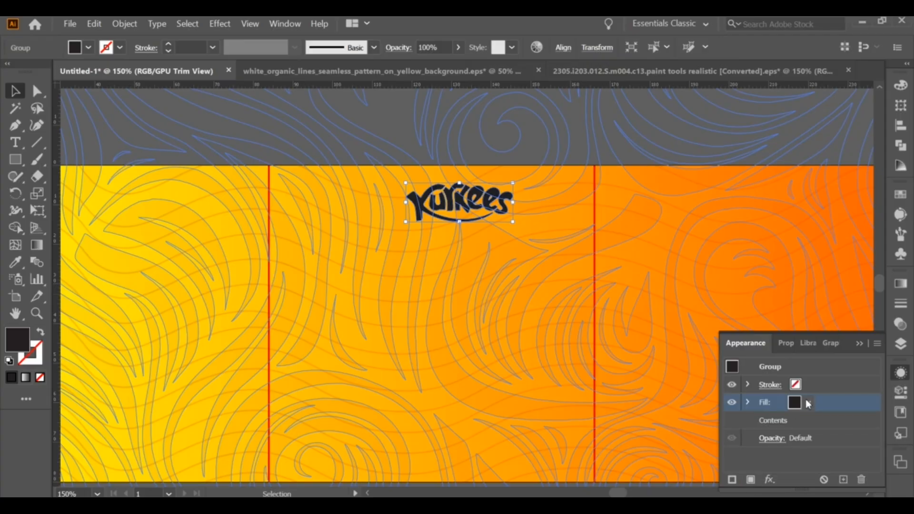
pyautogui.click(733, 481)
pyautogui.click(838, 402)
pyautogui.scroll(3, 838, 401)
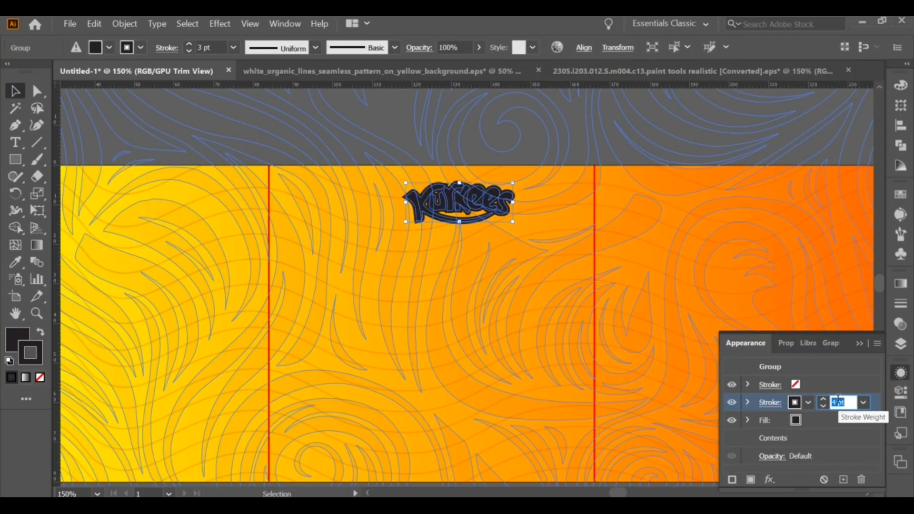
pyautogui.scroll(-1, 838, 402)
pyautogui.moveTo(794, 402); pyautogui.dragTo(792, 421)
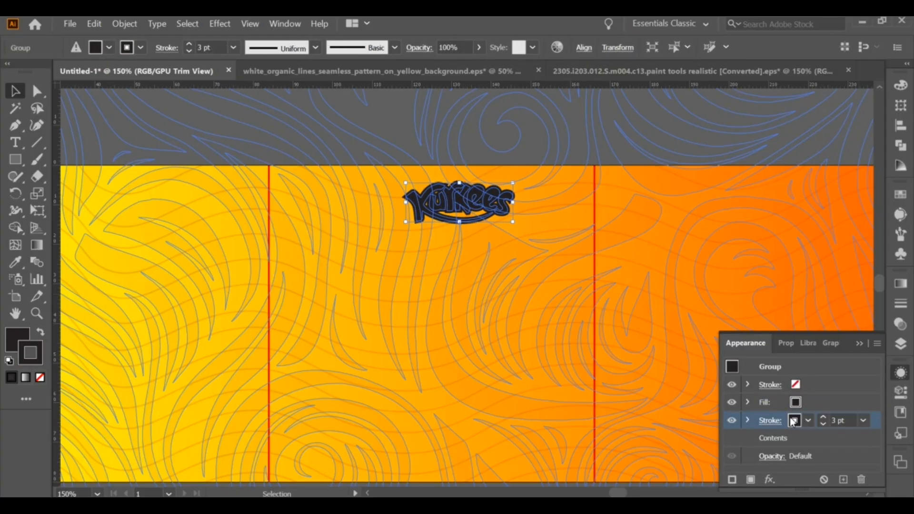
# Make the logo's added stroke white and set its weight to 6 pt.
pyautogui.click(792, 421)
pyautogui.click(765, 382)
pyautogui.click(836, 438)
pyautogui.click(837, 420)
pyautogui.click(851, 416)
pyautogui.scroll(1, 851, 416)
# Move the Kurkees logo slightly down and enlarge it, keeping it near the top centre of the middle panel.
pyautogui.click(331, 114)
pyautogui.click(469, 207)
pyautogui.keyDown('shift'); pyautogui.click(417, 212); pyautogui.keyUp('shift')
pyautogui.moveTo(439, 215); pyautogui.dragTo(440, 240)
pyautogui.hotkey('ctrl', 'z')
pyautogui.moveTo(504, 204); pyautogui.dragTo(501, 234)
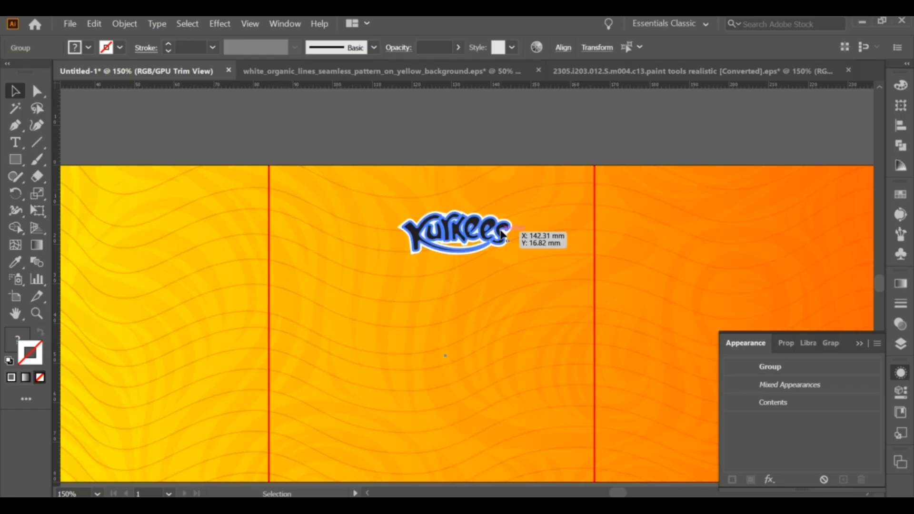
pyautogui.scroll(-2, 443, 139)
pyautogui.click(776, 214)
pyautogui.click(467, 184)
pyautogui.moveTo(471, 189); pyautogui.dragTo(493, 202)
pyautogui.click(721, 185)
pyautogui.scroll(1, 452, 214)
pyautogui.click(395, 170)
pyautogui.moveTo(377, 190); pyautogui.dragTo(382, 188)
pyautogui.moveTo(442, 163); pyautogui.dragTo(441, 159)
pyautogui.click(497, 361)
pyautogui.click(833, 221)
pyautogui.scroll(3, 833, 220)
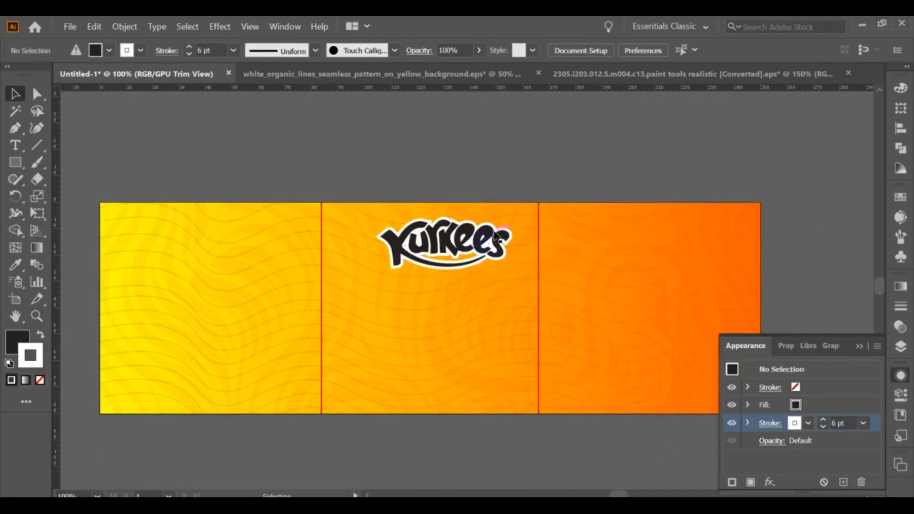
# Set the white outline of the Kurkees logo to 16 pt.
pyautogui.click(476, 246)
pyautogui.click(837, 421)
pyautogui.scroll(10, 837, 421)
pyautogui.scroll(-1, 837, 422)
pyautogui.click(802, 264)
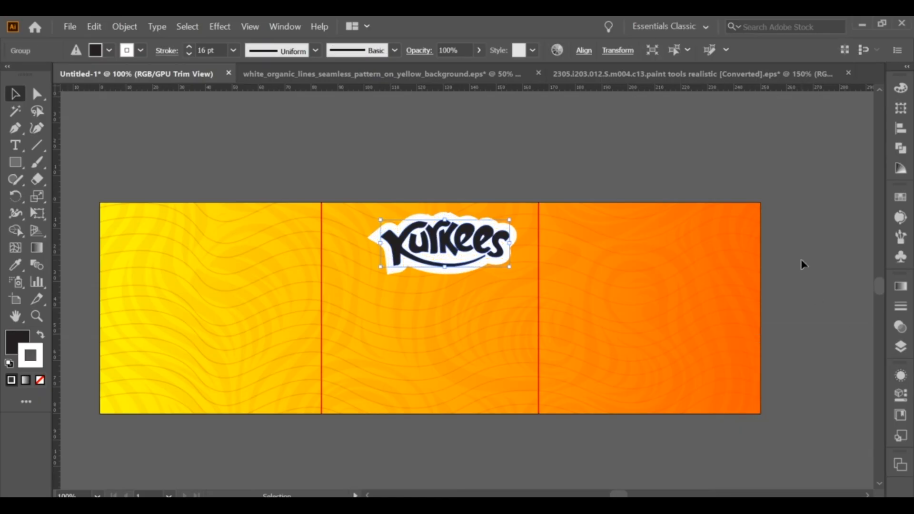
# Scale the outlined Kurkees logo down and reposition it near the top centre of the middle panel.
pyautogui.scroll(1, 508, 246)
pyautogui.click(506, 248)
pyautogui.click(500, 248)
pyautogui.moveTo(318, 242)
pyautogui.mouseDown()
pyautogui.moveTo(354, 241)
pyautogui.moveTo(342, 242)
pyautogui.mouseUp()
pyautogui.click(355, 130)
pyautogui.moveTo(420, 234); pyautogui.dragTo(426, 234)
pyautogui.click(428, 154)
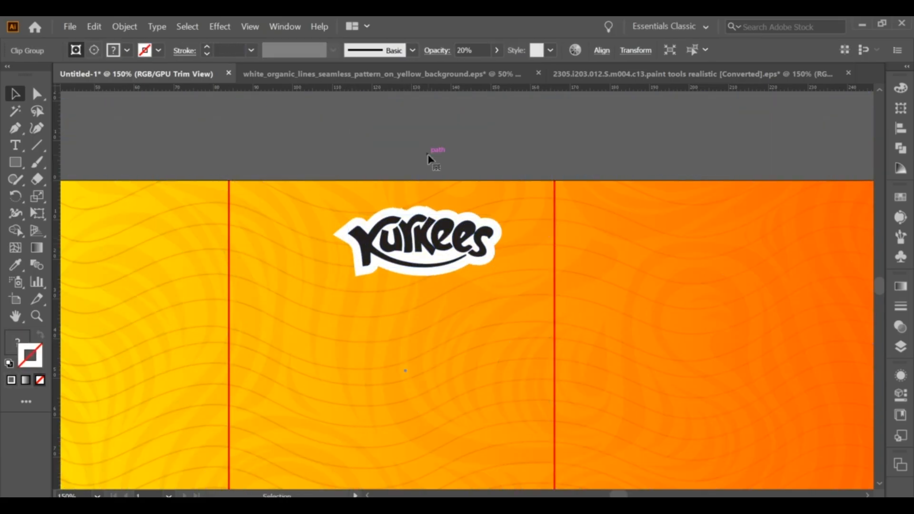
pyautogui.click(442, 220)
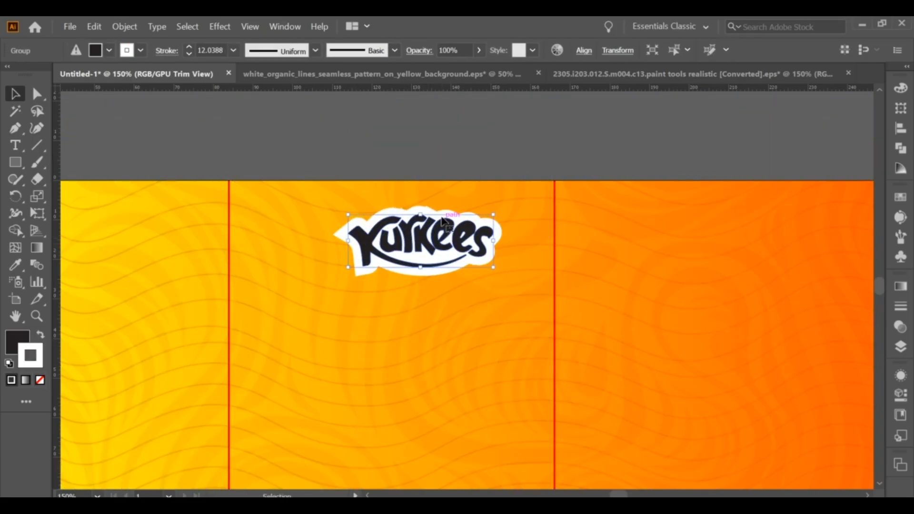
pyautogui.scroll(-2, 443, 221)
pyautogui.scroll(2, 399, 203)
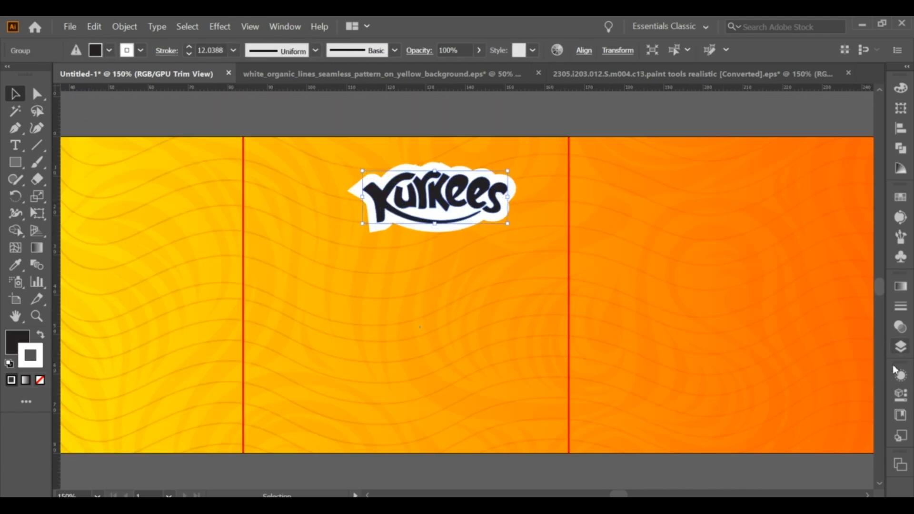
# Set the logo's white outline to 9 pt and fine-tune the logo's placement at the top centre of the middle panel.
pyautogui.click(896, 351)
pyautogui.click(895, 369)
pyautogui.click(812, 427)
pyautogui.click(840, 421)
pyautogui.scroll(-2, 842, 418)
pyautogui.scroll(-2, 842, 418)
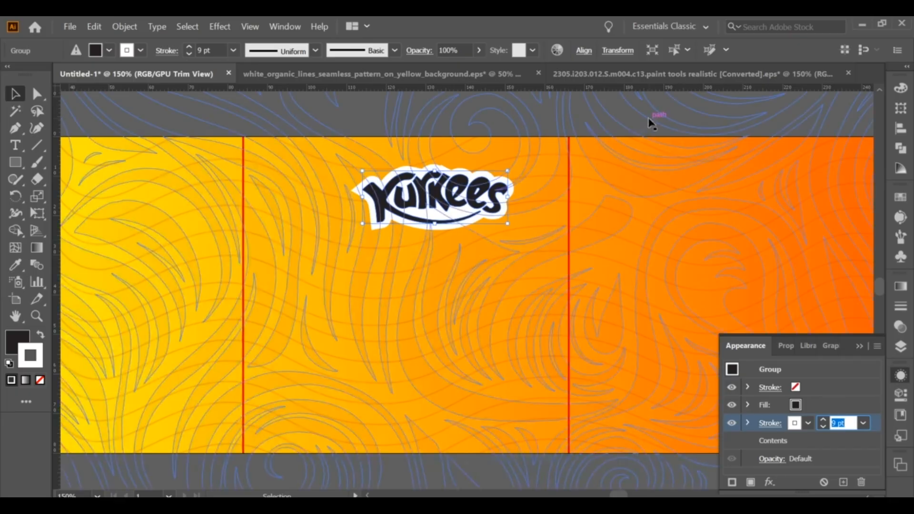
pyautogui.hotkey('ctrl', '-')
pyautogui.click(127, 103)
pyautogui.moveTo(501, 277); pyautogui.dragTo(496, 264)
pyautogui.click(523, 104)
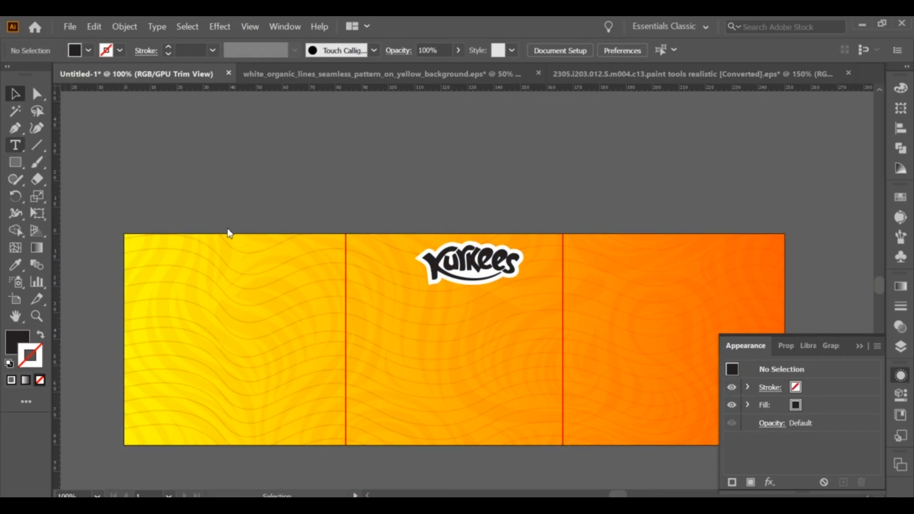
# Add the text THE SPOON below the Kurkees logo in the middle panel.
pyautogui.click(424, 312)
pyautogui.hotkey('ctrl', '+')
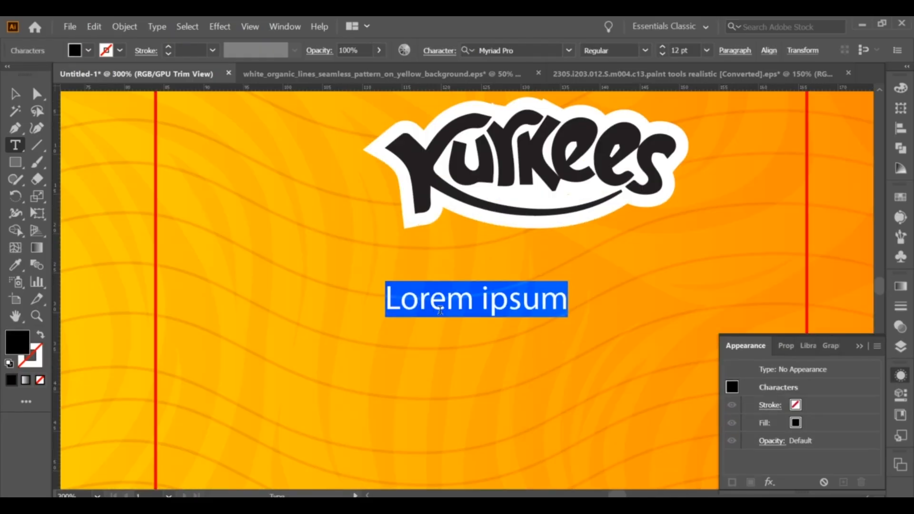
pyautogui.write('THE SPOON')
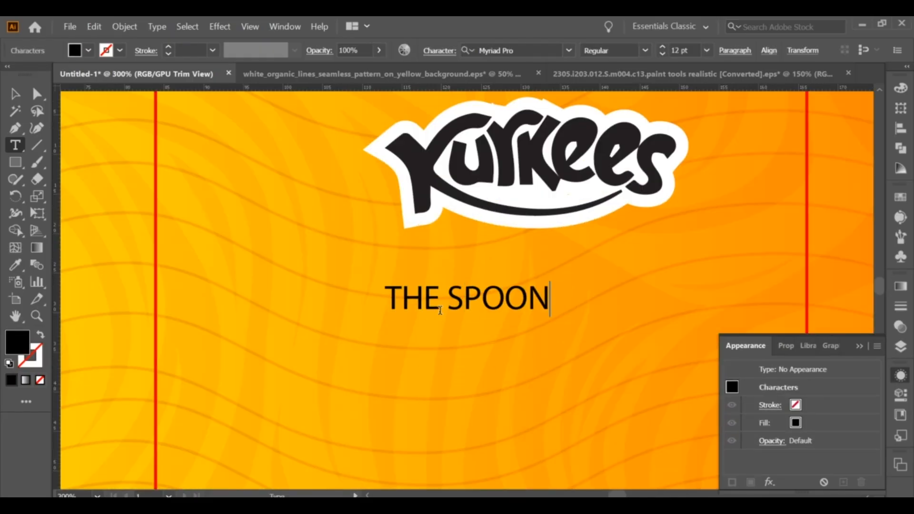
pyautogui.click(15, 94)
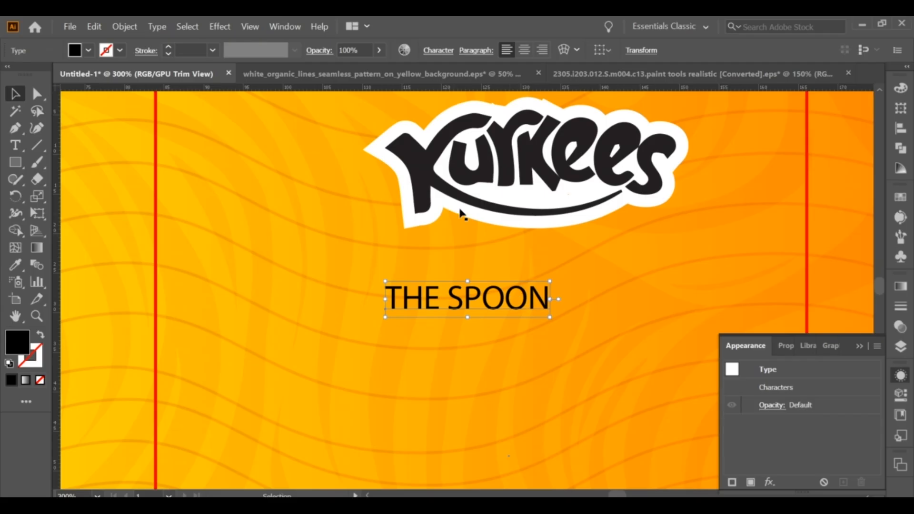
# Set the font of the THE SPOON text to MilkywayDEMO.
pyautogui.click(443, 50)
pyautogui.write('MI')
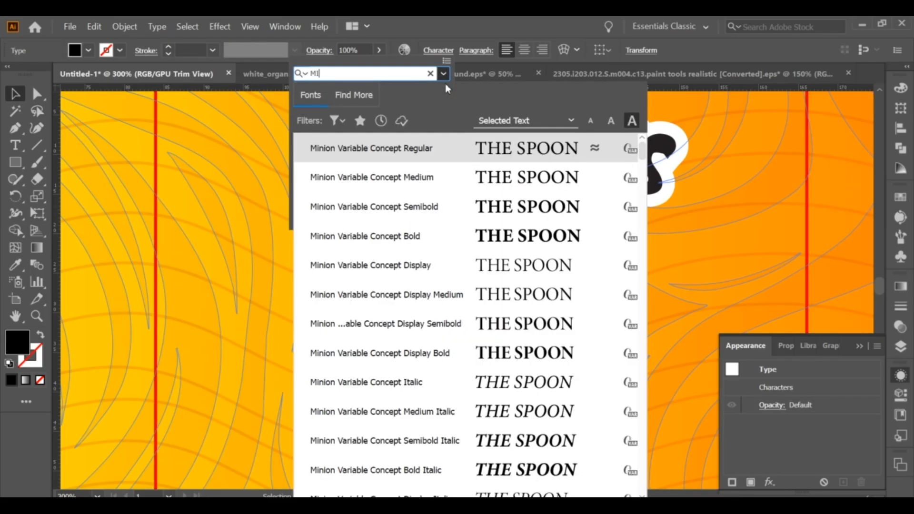
pyautogui.write('L')
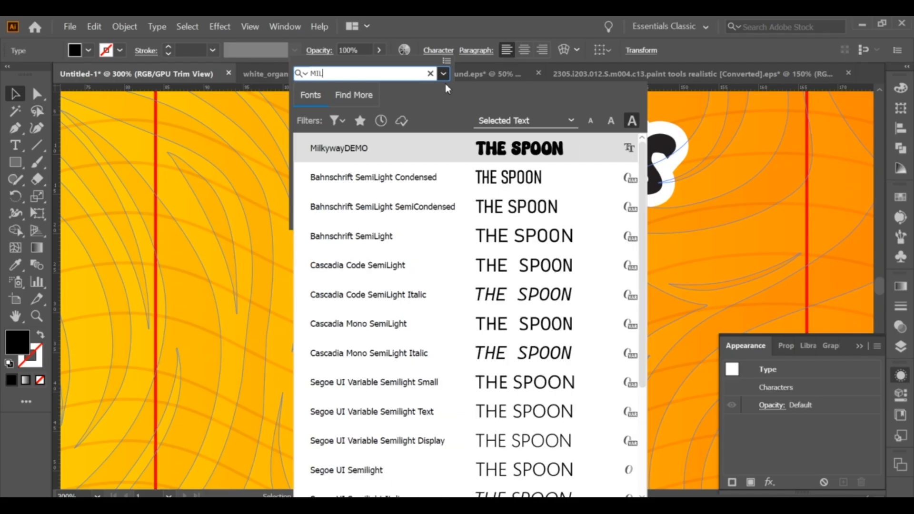
pyautogui.click(486, 149)
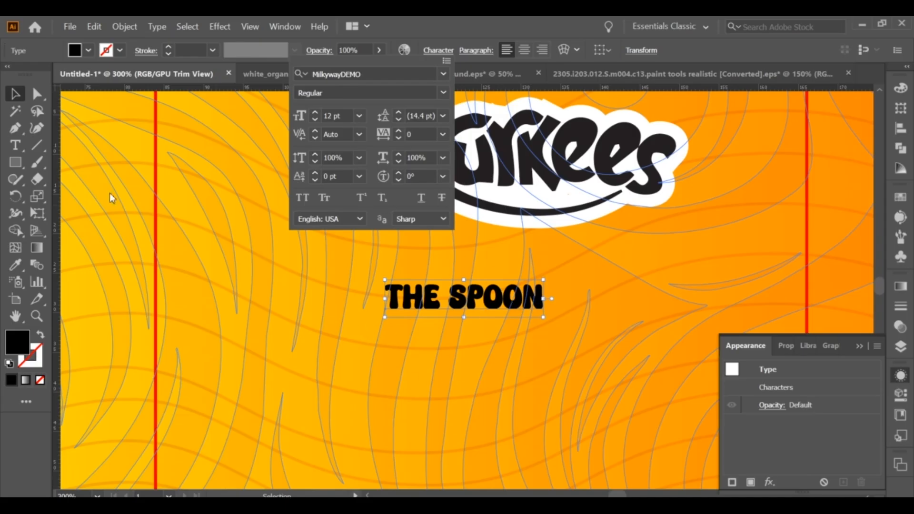
# Duplicate the THE SPOON text just below itself and change the copy to SHINES AT THE END.
pyautogui.moveTo(430, 300); pyautogui.dragTo(438, 341)
pyautogui.doubleClick(438, 340)
pyautogui.hotkey('ctrl', 'a')
pyautogui.write('SHINES AT THE')
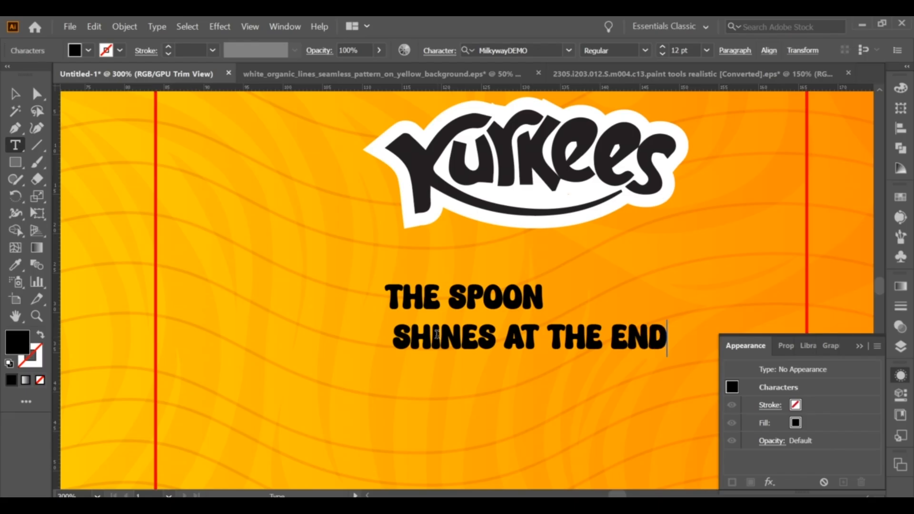
pyautogui.click(15, 95)
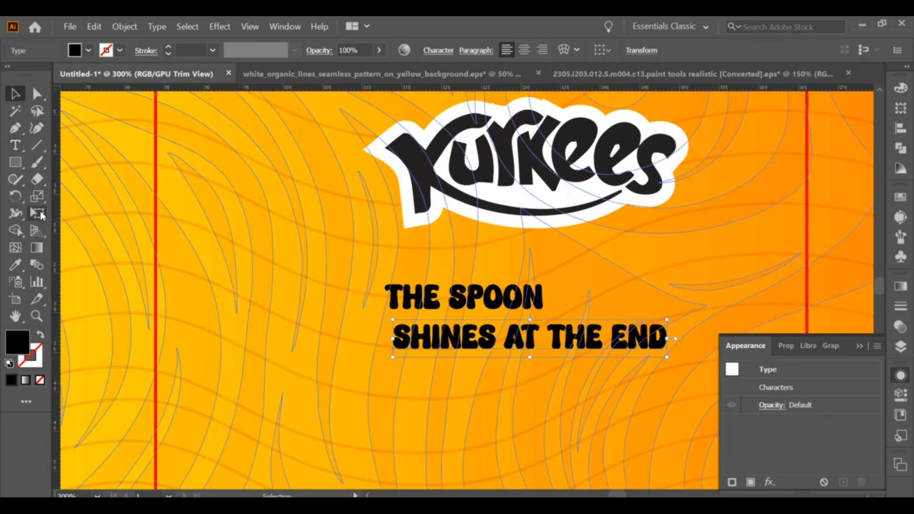
# Draw a shallow S-shaped wave with the Pencil tool beneath the two text lines, undoing the first attempt.
pyautogui.click(41, 215)
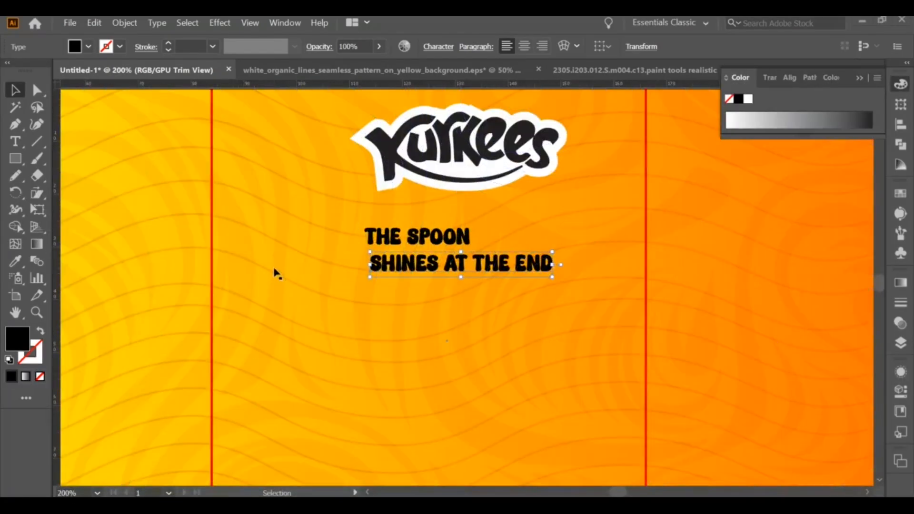
pyautogui.moveTo(355, 312); pyautogui.dragTo(379, 303)
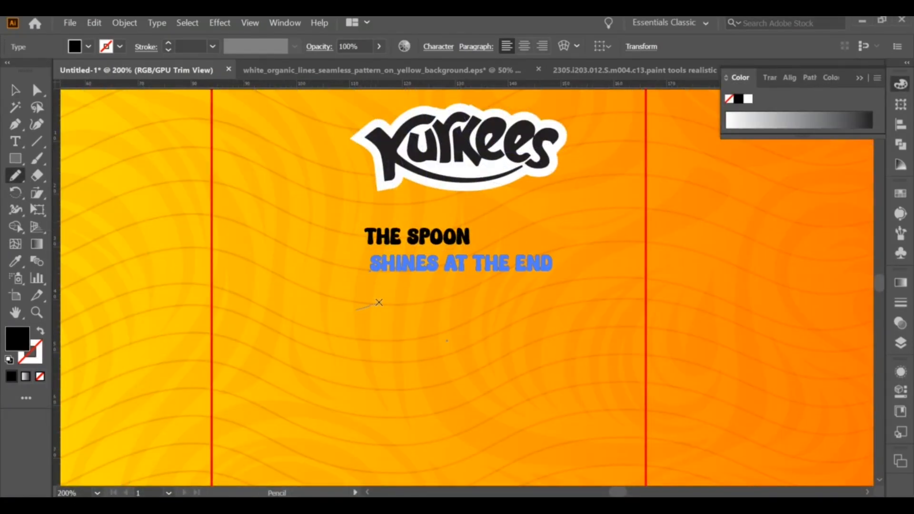
pyautogui.moveTo(479, 314); pyautogui.dragTo(524, 310)
pyautogui.hotkey('ctrl', 'z')
pyautogui.moveTo(357, 312); pyautogui.dragTo(400, 302)
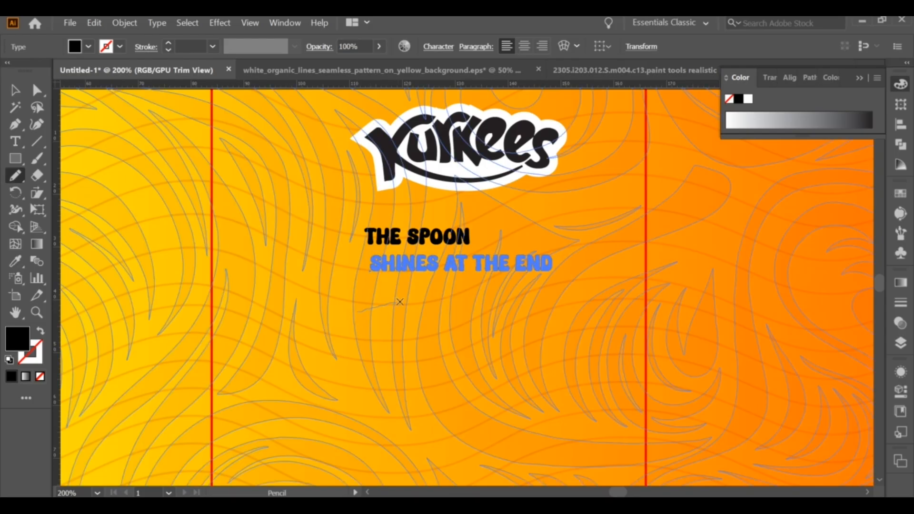
pyautogui.moveTo(500, 311); pyautogui.dragTo(547, 309)
pyautogui.press('v')
pyautogui.hotkey('ctrl', '=')
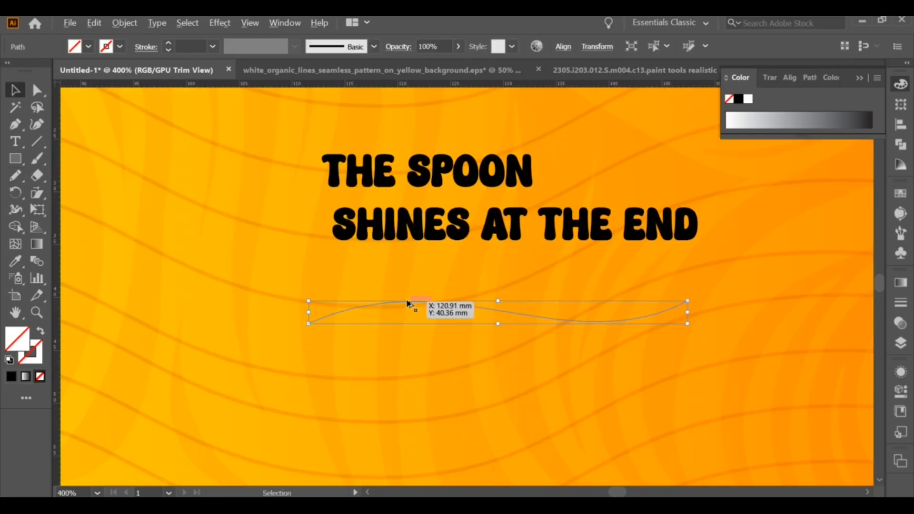
# Add the text SHINE AT THE END along the wavy path with the Type on a Path tool.
pyautogui.moveTo(16, 141); pyautogui.dragTo(62, 176)
pyautogui.click(319, 317)
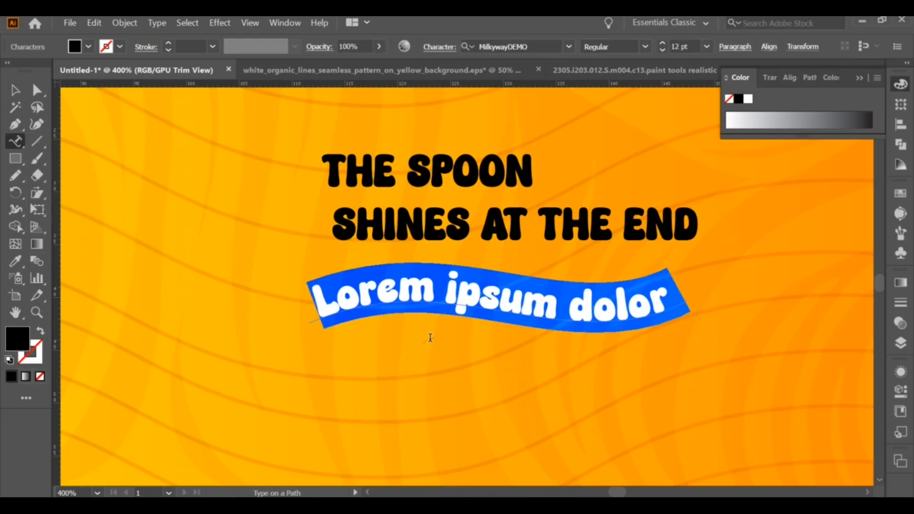
pyautogui.write('SHINE AT THE END')
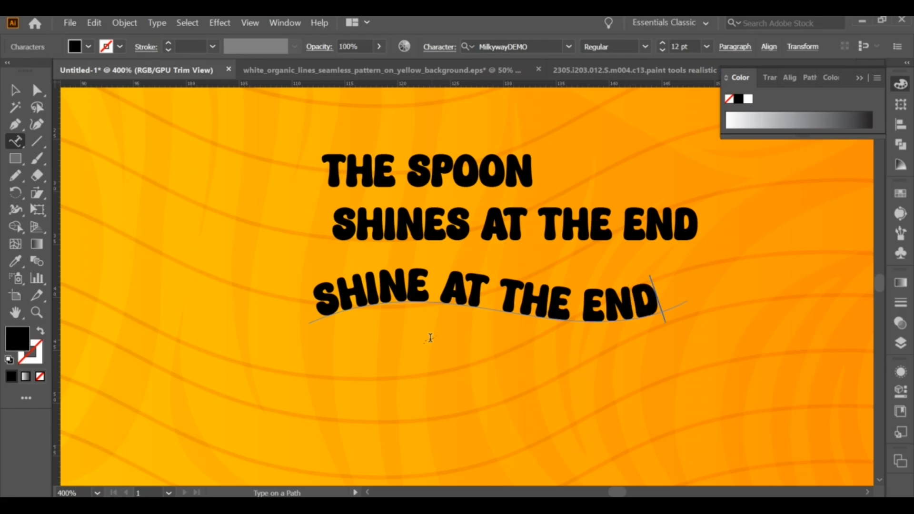
pyautogui.press('Escape')
# Delete the straight second text line and move the wavy SHINE AT THE END up directly beneath THE SPOON.
pyautogui.click(465, 228)
pyautogui.press('Delete')
pyautogui.moveTo(484, 293); pyautogui.dragTo(482, 226)
# Warp the THE SPOON text with a horizontal Arc style, 0% bend and -25% horizontal distortion.
pyautogui.click(482, 172)
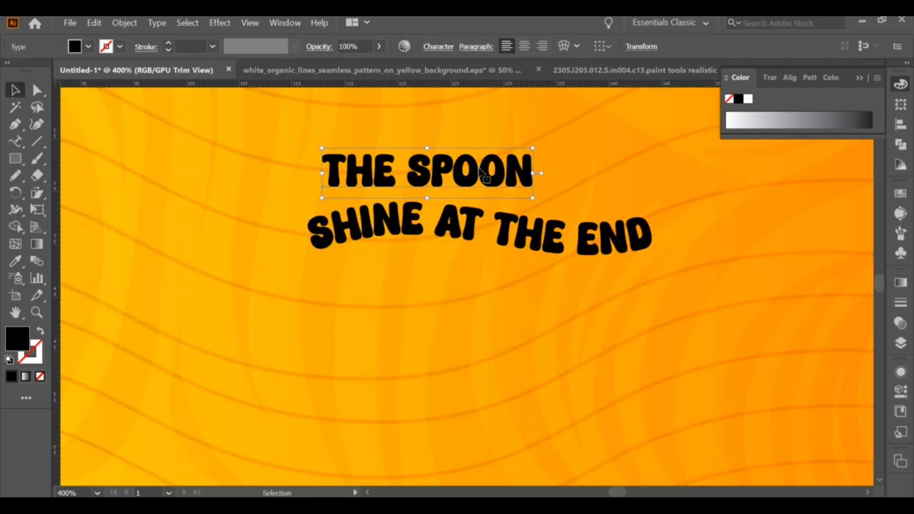
pyautogui.click(216, 23)
pyautogui.moveTo(248, 188)
pyautogui.click(360, 202)
pyautogui.moveTo(284, 245); pyautogui.dragTo(266, 246)
pyautogui.press('Up')
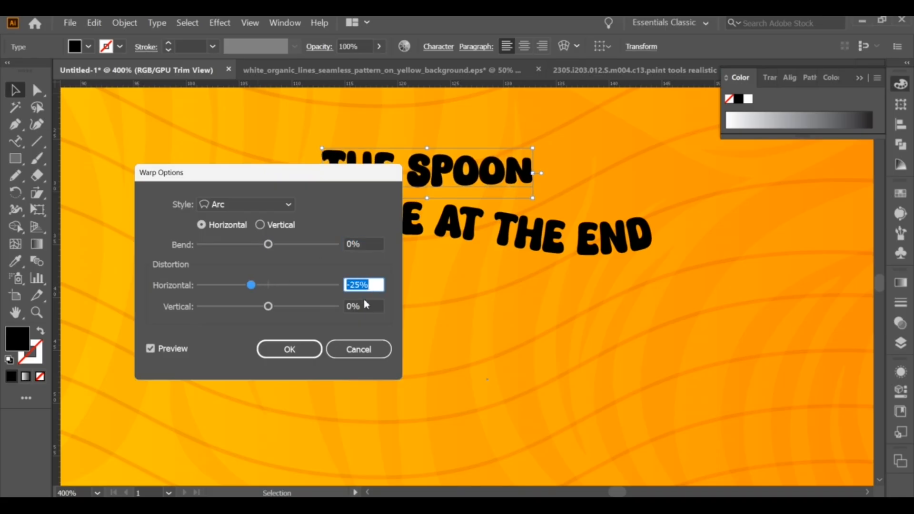
pyautogui.click(290, 349)
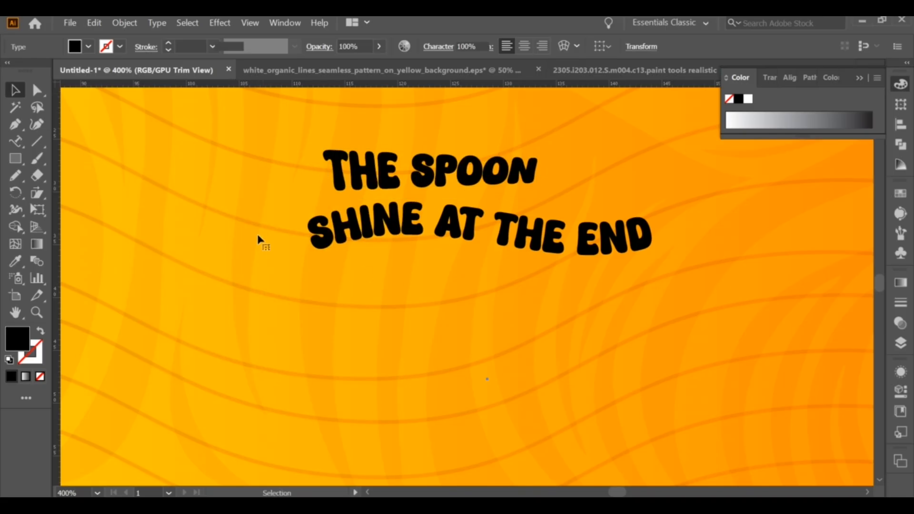
# Select both tagline lines and expand the appearance of the warped THE SPOON text.
pyautogui.click(257, 233)
pyautogui.hotkey('ctrl', '1')
pyautogui.scroll(2, 280, 232)
pyautogui.keyDown('shift'); pyautogui.click(308, 208); pyautogui.keyUp('shift')
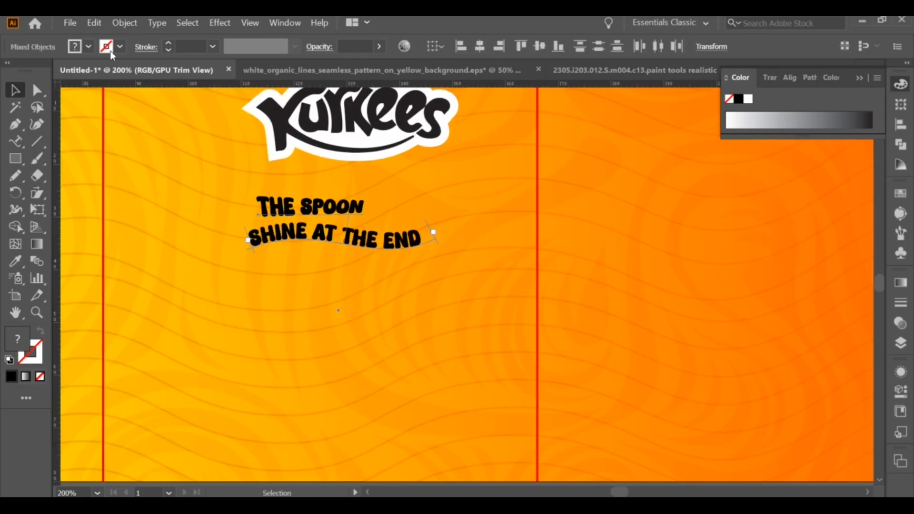
pyautogui.click(208, 23)
pyautogui.moveTo(128, 23)
pyautogui.click(167, 171)
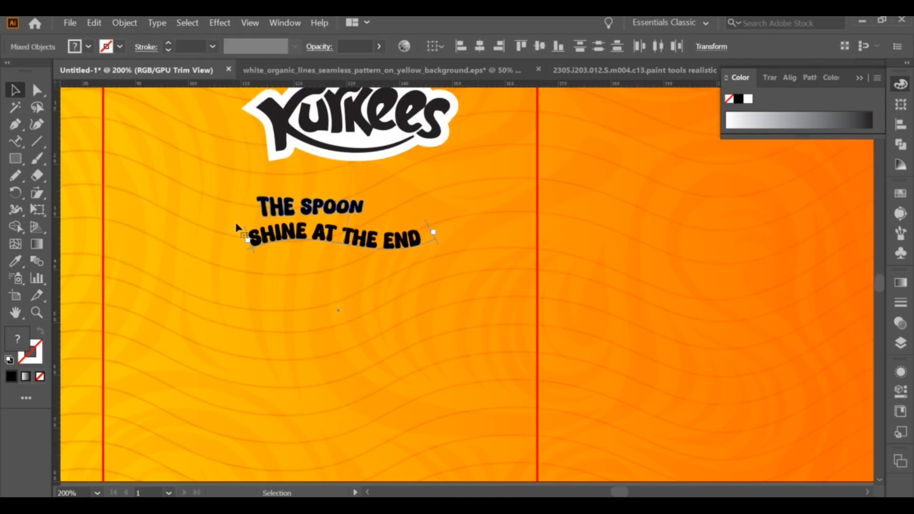
pyautogui.scroll(-2, 293, 233)
pyautogui.click(323, 380)
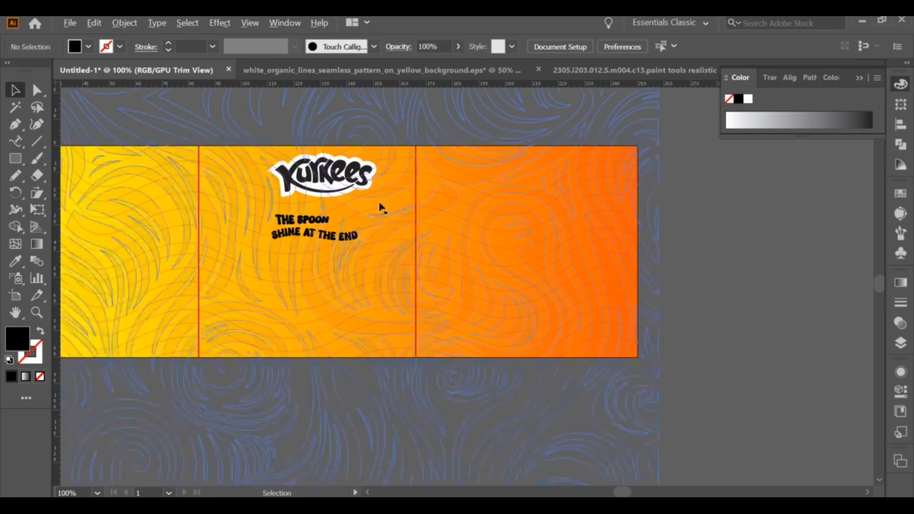
# Expand the wavy SHINE AT THE END text into vector shapes.
pyautogui.scroll(3, 343, 221)
pyautogui.click(308, 266)
pyautogui.click(130, 23)
pyautogui.click(142, 158)
pyautogui.click(435, 341)
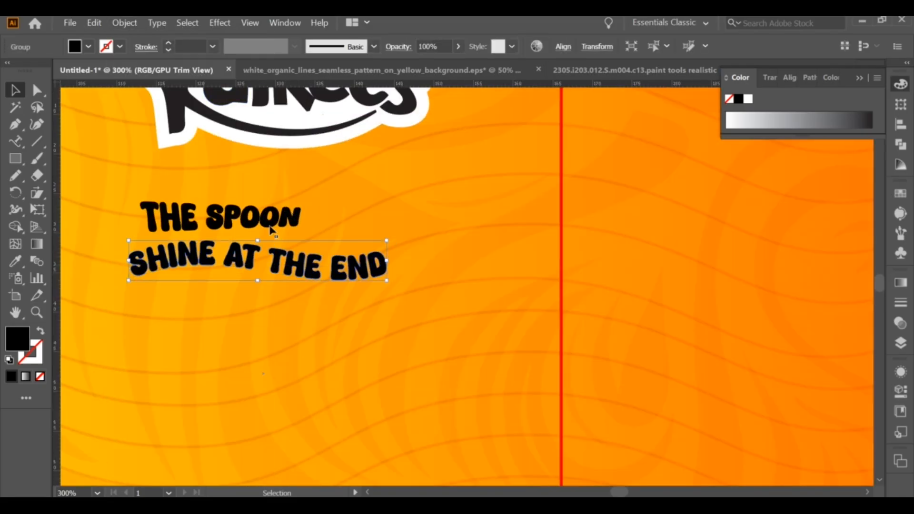
# Recolour both tagline lines white, group them and move them to the right, below the logo in the middle panel.
pyautogui.press('i')
pyautogui.click(16, 90)
pyautogui.click(353, 230)
pyautogui.keyDown('shift'); pyautogui.click(281, 255); pyautogui.keyUp('shift')
pyautogui.keyDown('shift'); pyautogui.click(281, 219); pyautogui.keyUp('shift')
pyautogui.moveTo(252, 254); pyautogui.dragTo(459, 237)
pyautogui.click(266, 220)
pyautogui.keyDown('shift'); pyautogui.click(300, 260); pyautogui.keyUp('shift')
pyautogui.scroll(-1, 389, 272)
pyautogui.scroll(-1, 460, 237)
pyautogui.scroll(-1, 563, 137)
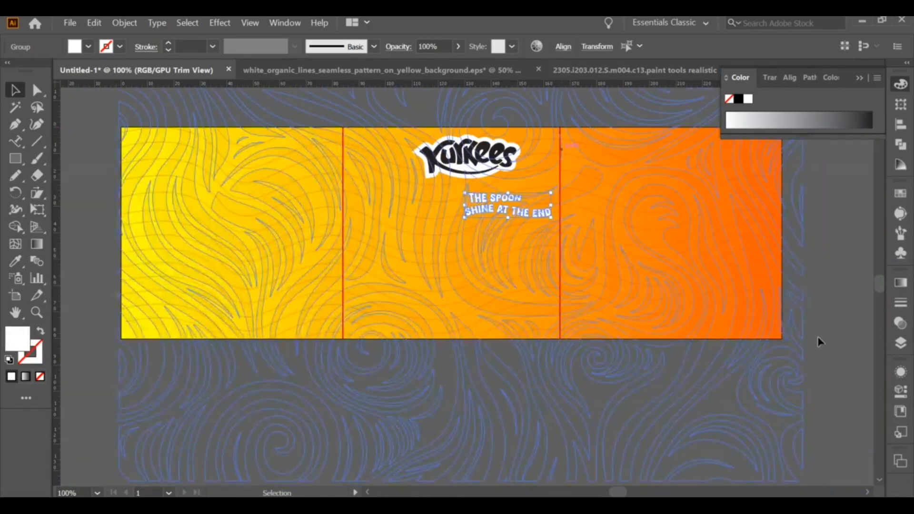
# Lock the yellow-orange background and its wavy line pattern.
pyautogui.click(819, 338)
pyautogui.scroll(1, 798, 283)
pyautogui.moveTo(518, 193); pyautogui.dragTo(626, 265)
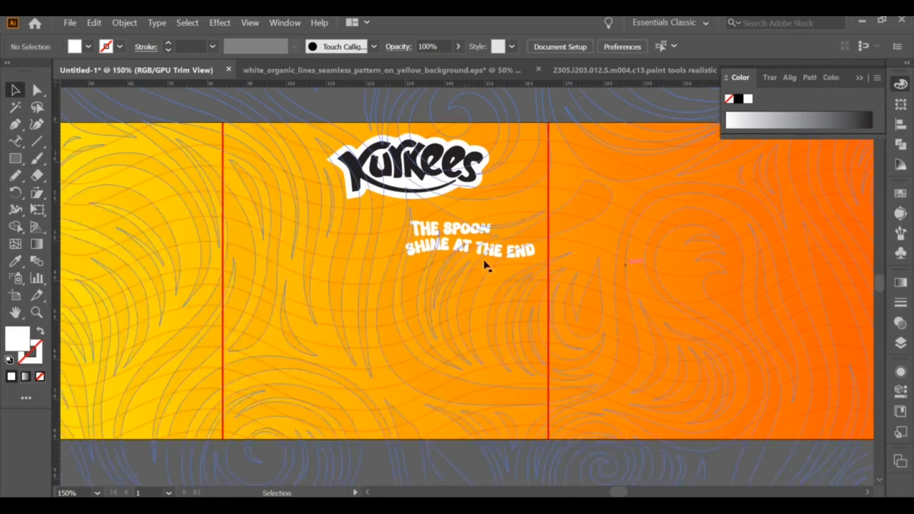
pyautogui.click(499, 252)
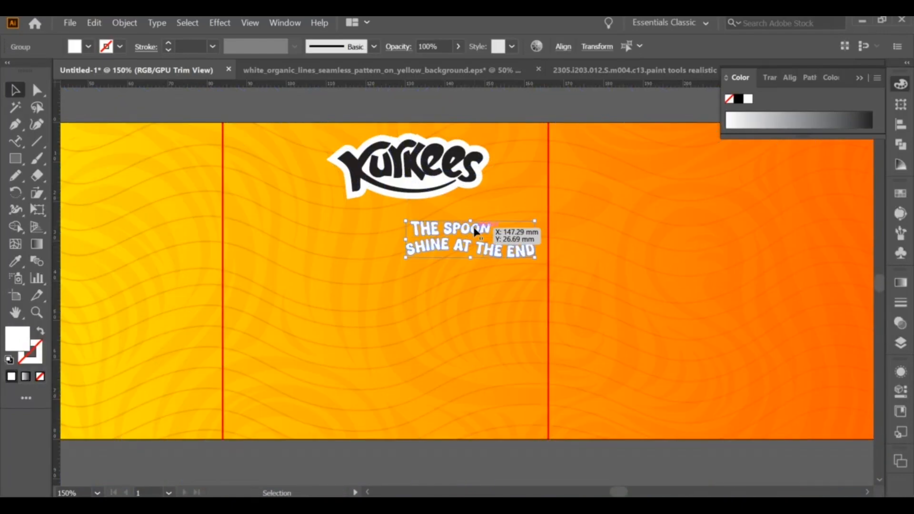
pyautogui.hotkey('ctrl', 'alt', '2')
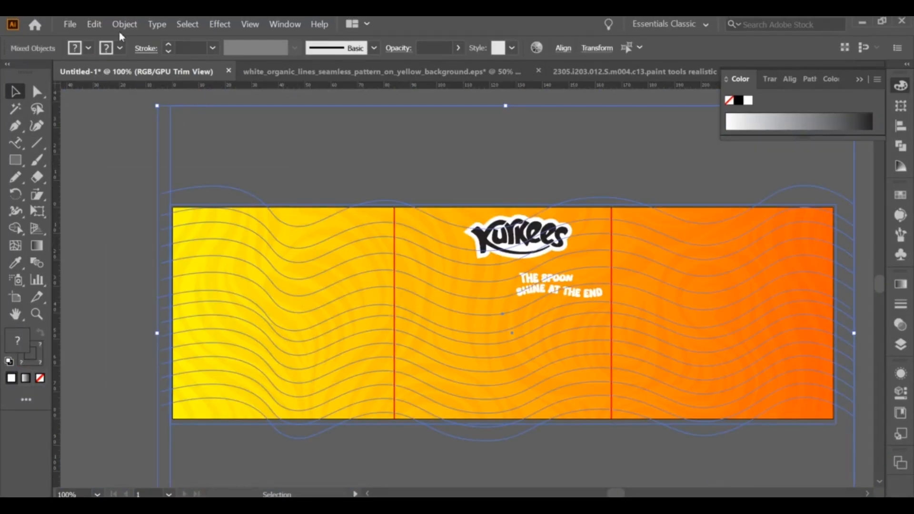
pyautogui.click(125, 25)
pyautogui.moveTo(177, 106)
pyautogui.click(306, 104)
# Give both lines of the white tagline a 0.25 pt stroke in dark colour 1C1C1B.
pyautogui.scroll(2, 551, 275)
pyautogui.click(551, 280)
pyautogui.keyDown('shift'); pyautogui.click(551, 299); pyautogui.keyUp('shift')
pyautogui.doubleClick(41, 351)
pyautogui.click(359, 379)
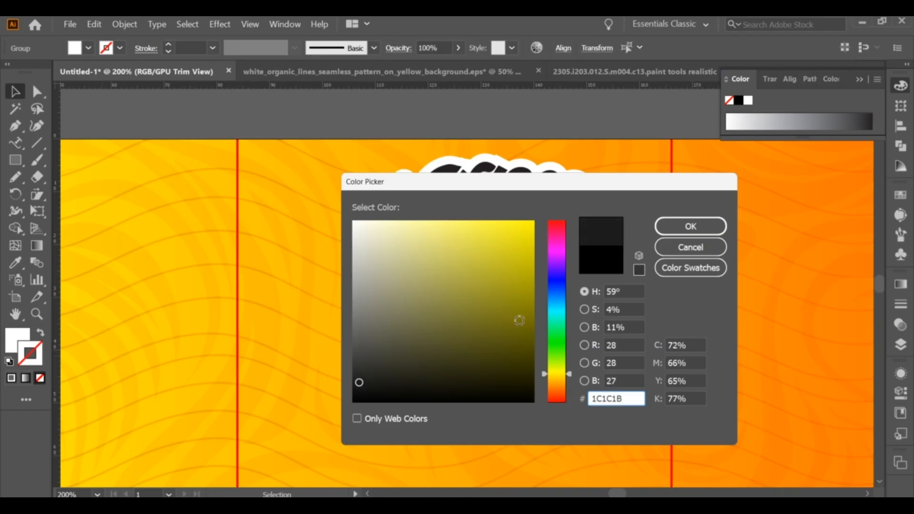
pyautogui.click(690, 224)
pyautogui.click(276, 110)
# Add a Drop Shadow effect to the tagline in Normal mode with 0 mm offsets and 0 mm blur.
pyautogui.scroll(-1, 522, 126)
pyautogui.click(548, 254)
pyautogui.click(220, 24)
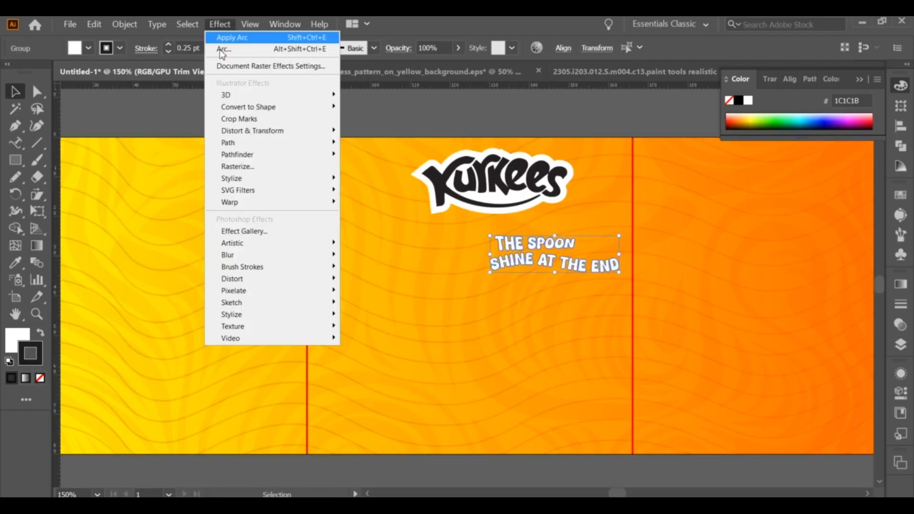
pyautogui.moveTo(285, 178)
pyautogui.click(370, 181)
pyautogui.write('0')
pyautogui.press('Tab')
pyautogui.write('0')
pyautogui.press('Tab')
pyautogui.write('1')
pyautogui.click(602, 327)
pyautogui.click(593, 63)
pyautogui.click(571, 421)
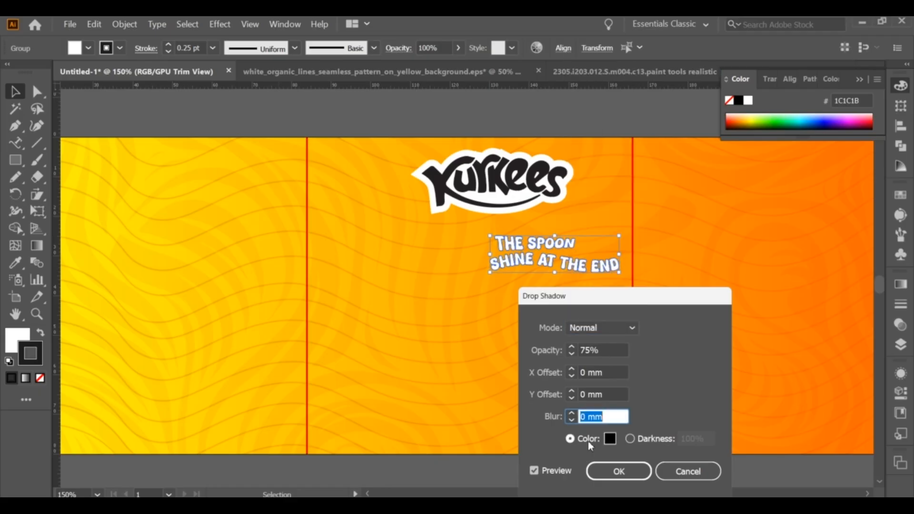
# Set the tagline shadow's blur to 0.6 mm and its Y offset to 0.1 mm, adjust X offset and opacity, and apply it.
pyautogui.press('Tab')
pyautogui.write('0.5mm')
pyautogui.scroll(1, 584, 412)
pyautogui.scroll(-1, 583, 414)
pyautogui.write('.6')
pyautogui.click(591, 392)
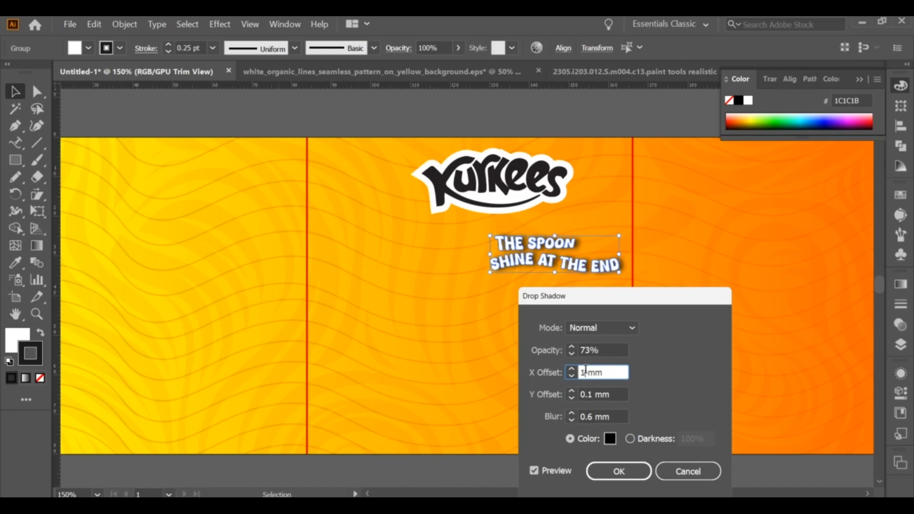
pyautogui.click(591, 351)
pyautogui.click(614, 470)
pyautogui.click(578, 446)
# Add the text PENUT below the tagline in the middle panel and enlarge it.
pyautogui.scroll(-1, 524, 387)
pyautogui.scroll(1, 524, 387)
pyautogui.scroll(2, 523, 385)
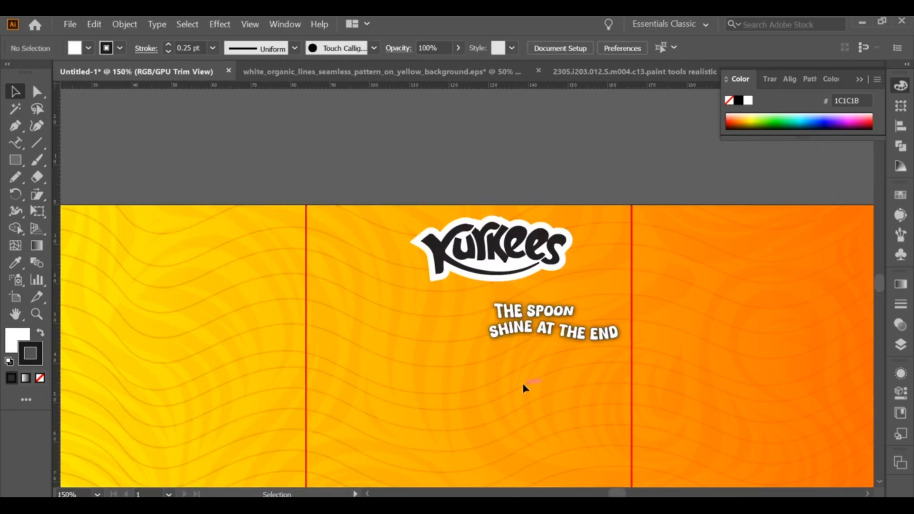
pyautogui.click(531, 328)
pyautogui.moveTo(522, 374); pyautogui.dragTo(498, 281)
pyautogui.click(498, 282)
pyautogui.scroll(1, 496, 271)
pyautogui.moveTo(17, 143); pyautogui.dragTo(52, 145)
pyautogui.click(403, 279)
pyautogui.write('PENUT')
pyautogui.press('Escape')
pyautogui.moveTo(464, 285); pyautogui.dragTo(558, 352)
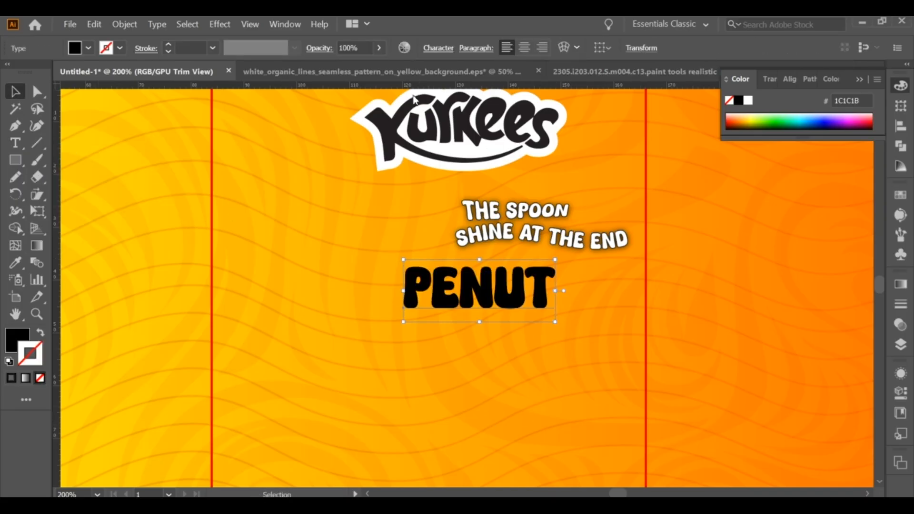
# Set the PENUT text in Anton Regular and scale it up to about 39.5 pt.
pyautogui.click(439, 48)
pyautogui.click(388, 73)
pyautogui.write('IM')
pyautogui.click(493, 142)
pyautogui.click(338, 72)
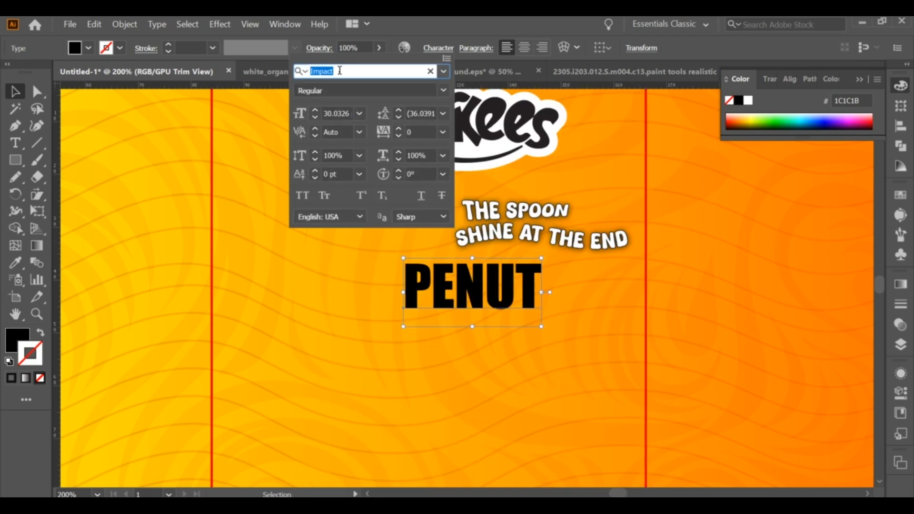
pyautogui.write('AN')
pyautogui.click(478, 149)
pyautogui.click(502, 292)
pyautogui.moveTo(530, 327); pyautogui.dragTo(569, 367)
# Duplicate the PENUT text directly below itself and change the copy to BUTTER.
pyautogui.moveTo(427, 335); pyautogui.dragTo(427, 409)
pyautogui.doubleClick(427, 409)
pyautogui.write('BUTTER')
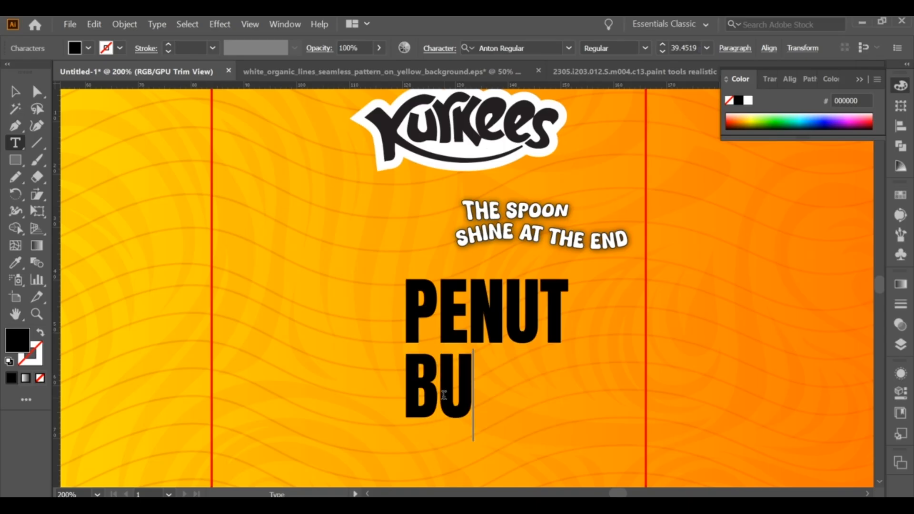
pyautogui.press('Escape')
pyautogui.scroll(-1, 499, 322)
pyautogui.click(629, 120)
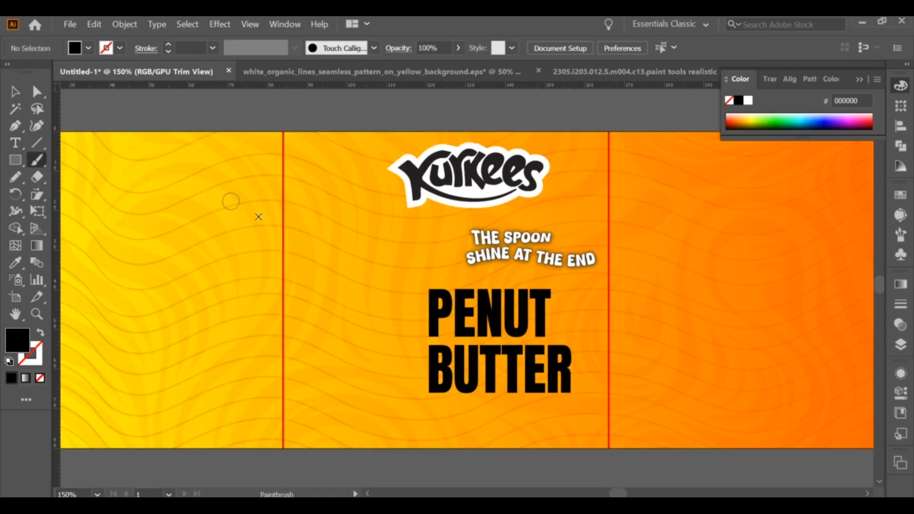
# Choose a rough white brush and paint one horizontal stroke over PENUT and a wider one over BUTTER.
pyautogui.click(374, 48)
pyautogui.scroll(-5, 346, 115)
pyautogui.click(323, 97)
pyautogui.click(410, 199)
pyautogui.moveTo(393, 303); pyautogui.dragTo(562, 312)
pyautogui.hotkey('ctrl', 'z')
pyautogui.moveTo(408, 317); pyautogui.dragTo(564, 316)
pyautogui.moveTo(381, 377); pyautogui.dragTo(611, 376)
# Shift the two white brush strokes slightly upward and place them behind the PENUT and BUTTER text.
pyautogui.press('v')
pyautogui.moveTo(467, 307); pyautogui.dragTo(466, 298)
pyautogui.moveTo(494, 378); pyautogui.dragTo(485, 369)
pyautogui.keyDown('shift'); pyautogui.click(476, 312); pyautogui.keyUp('shift')
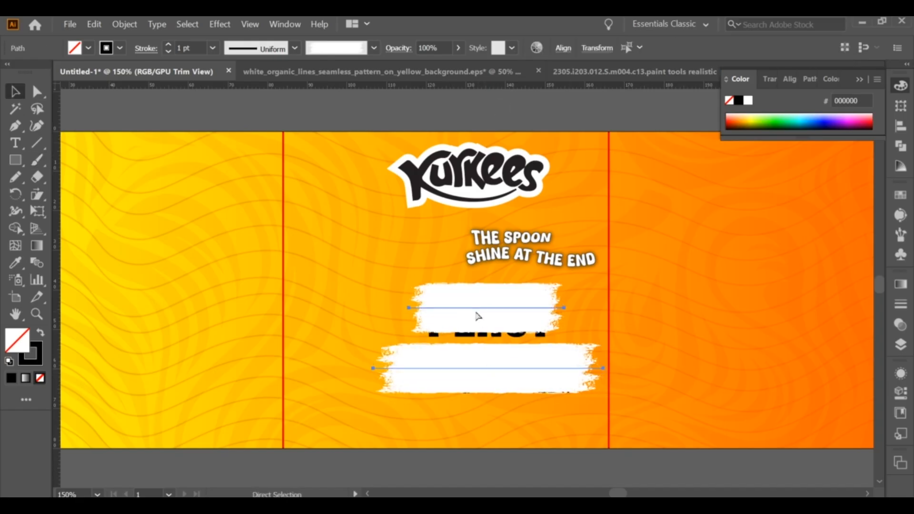
pyautogui.hotkey('ctrl', '[')
pyautogui.hotkey('ctrl', '[')
# Expand the appearance of both white brush strokes into vector shapes.
pyautogui.rightClick(458, 293)
pyautogui.hotkey('alt', 'o')
pyautogui.press('e')
pyautogui.click(534, 411)
# Resize and reposition the expanded white brush shapes so they frame the words PENUT and BUTTER.
pyautogui.click(490, 285)
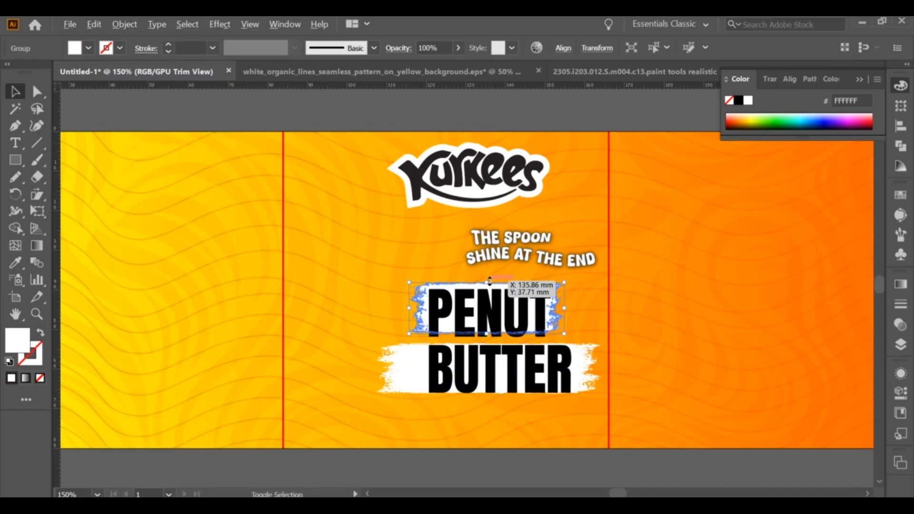
pyautogui.moveTo(490, 281); pyautogui.dragTo(490, 279)
pyautogui.click(489, 345)
pyautogui.moveTo(487, 343); pyautogui.dragTo(488, 336)
pyautogui.moveTo(634, 368); pyautogui.dragTo(612, 371)
pyautogui.click(401, 312)
pyautogui.click(390, 357)
pyautogui.moveTo(343, 368); pyautogui.dragTo(355, 369)
pyautogui.click(414, 310)
pyautogui.moveTo(401, 309); pyautogui.dragTo(397, 309)
pyautogui.moveTo(573, 308); pyautogui.dragTo(576, 309)
# Fine-tune the width of the white brush shape behind BUTTER.
pyautogui.click(573, 349)
pyautogui.moveTo(484, 335); pyautogui.dragTo(445, 324)
pyautogui.click(372, 300)
pyautogui.scroll(-1, 370, 299)
pyautogui.click(397, 335)
pyautogui.click(402, 162)
pyautogui.click(513, 342)
pyautogui.scroll(2, 517, 343)
pyautogui.moveTo(547, 346); pyautogui.dragTo(538, 346)
pyautogui.scroll(-2, 531, 365)
pyautogui.click(510, 432)
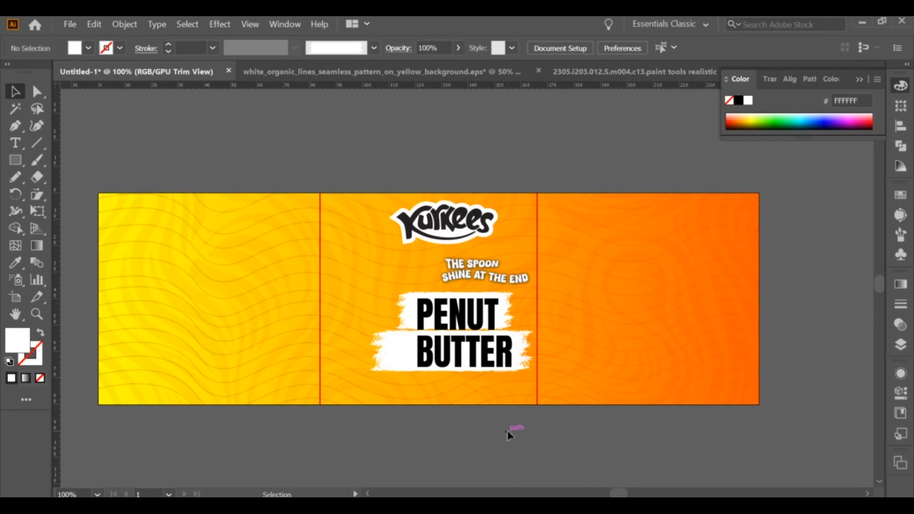
pyautogui.scroll(2, 480, 299)
pyautogui.moveTo(537, 287); pyautogui.dragTo(495, 306)
pyautogui.click(15, 177)
pyautogui.scroll(2, 497, 259)
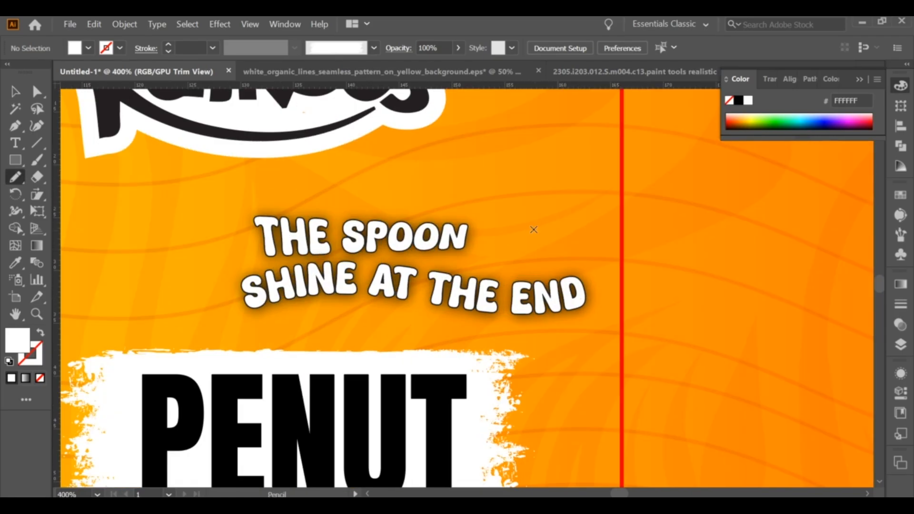
pyautogui.moveTo(516, 269); pyautogui.dragTo(508, 279)
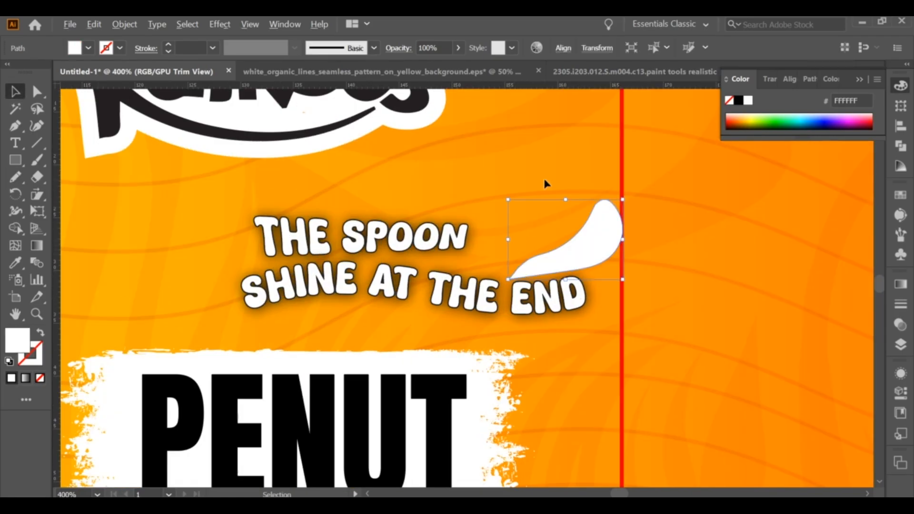
pyautogui.press('Delete')
# Draw a small white circle above the word END and convert its upper and lower anchors with the Anchor Point tool.
pyautogui.scroll(1, 589, 187)
pyautogui.rightClick(15, 159)
pyautogui.click(70, 194)
pyautogui.moveTo(524, 177); pyautogui.dragTo(585, 237)
pyautogui.rightClick(16, 126)
pyautogui.click(70, 175)
pyautogui.click(524, 116)
pyautogui.click(524, 237)
# Reshape the circle into a slanted teardrop with a rounded top and a sharp tip pointing down towards the tagline.
pyautogui.click(37, 90)
pyautogui.moveTo(463, 177); pyautogui.dragTo(535, 181)
pyautogui.click(524, 115)
pyautogui.moveTo(529, 129); pyautogui.dragTo(558, 173)
pyautogui.moveTo(524, 237); pyautogui.dragTo(505, 262)
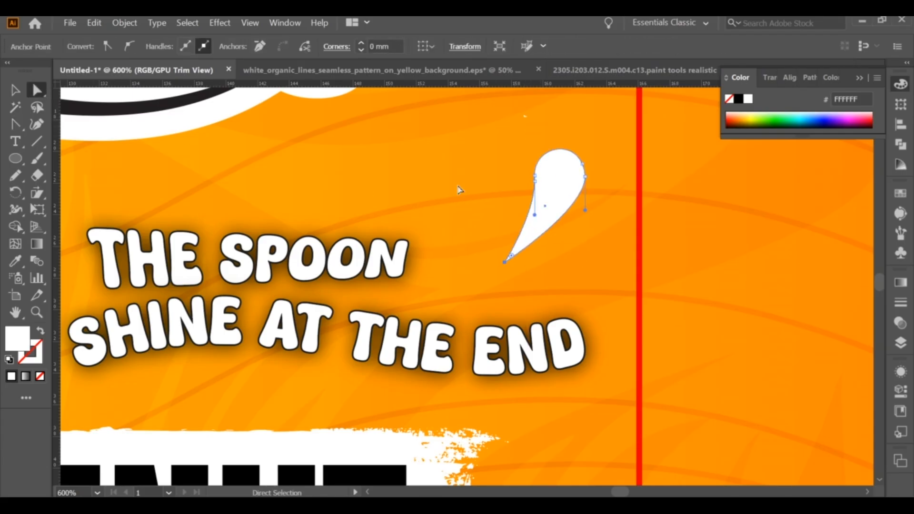
pyautogui.click(459, 190)
pyautogui.click(16, 91)
pyautogui.click(544, 193)
pyautogui.click(458, 183)
# Draw a curved Pencil line around the teardrop's rounded upper edge and give it a white 0.25 pt stroke without fill.
pyautogui.click(15, 175)
pyautogui.scroll(2, 558, 151)
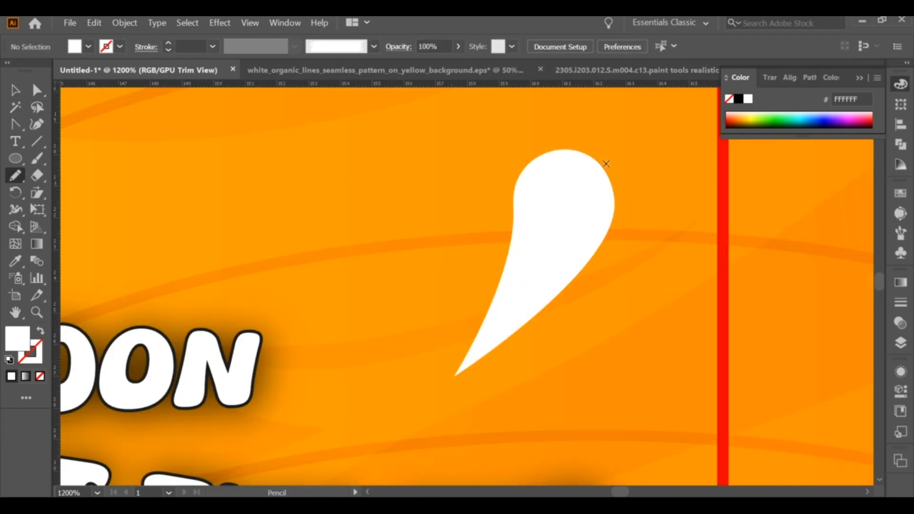
pyautogui.moveTo(517, 163); pyautogui.dragTo(509, 226)
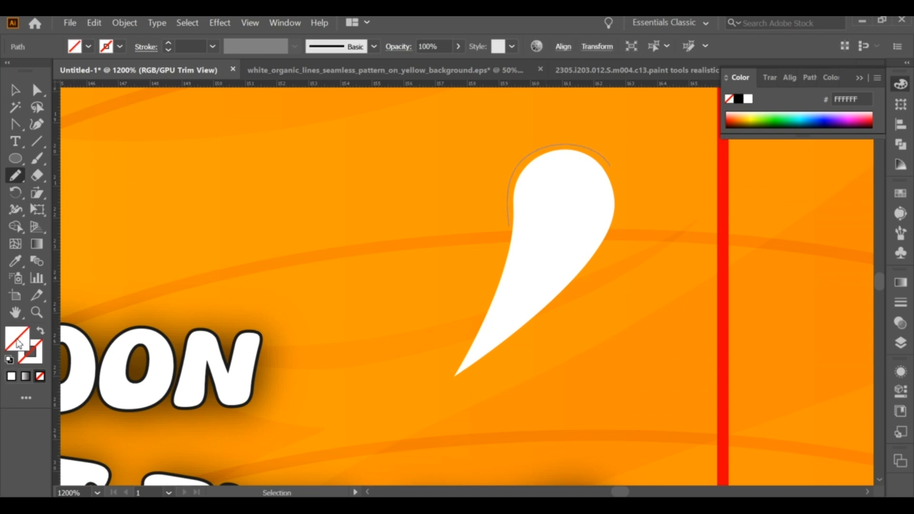
pyautogui.click(11, 376)
pyautogui.click(41, 331)
pyautogui.tripleClick(168, 50)
# Turn the curved line into a dashed line with 1 pt dashes and round caps.
pyautogui.click(146, 46)
pyautogui.click(9, 144)
pyautogui.click(22, 163)
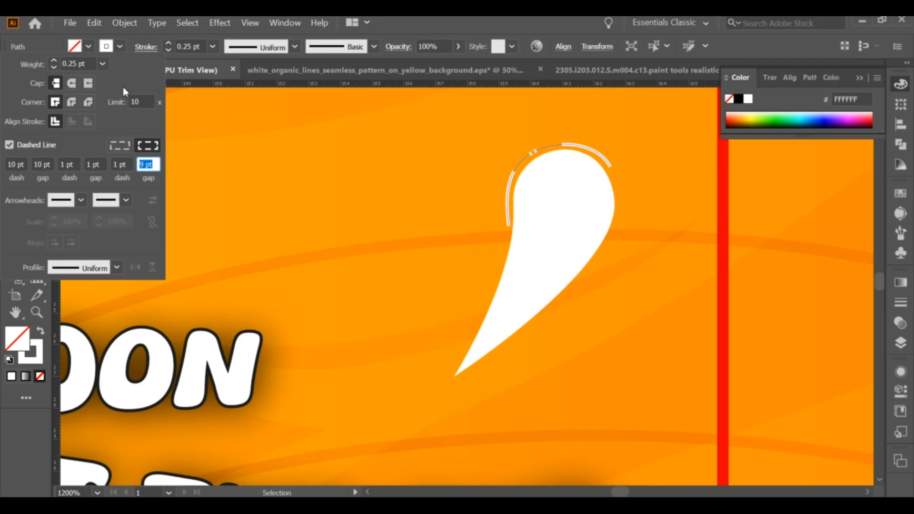
pyautogui.click(310, 140)
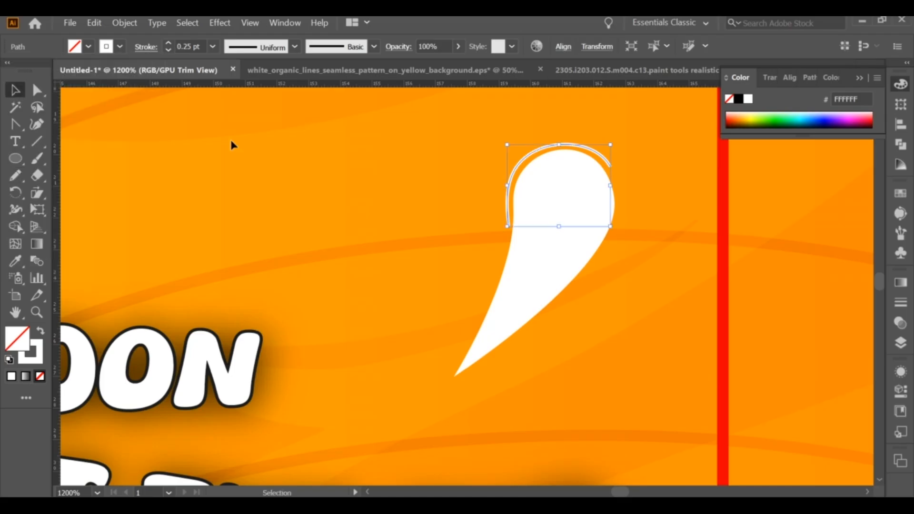
pyautogui.click(146, 46)
pyautogui.click(16, 164)
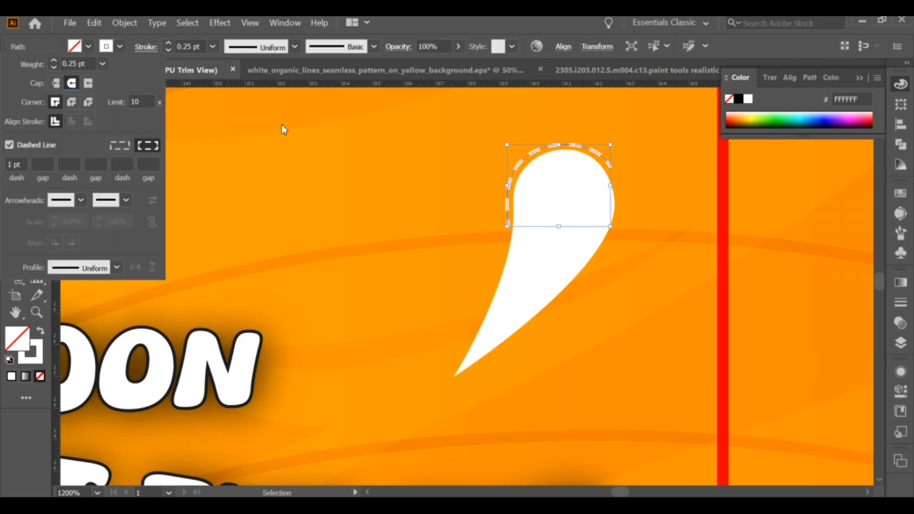
pyautogui.click(283, 129)
# Extend the dashed Pencil line down the left edge of the teardrop towards its tip.
pyautogui.scroll(-2, 458, 224)
pyautogui.rightClick(457, 228)
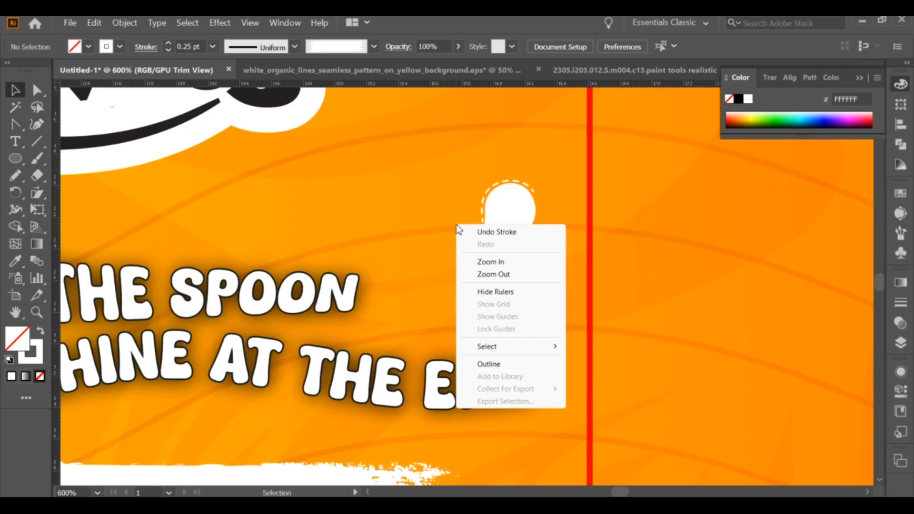
pyautogui.click(436, 186)
pyautogui.scroll(2, 435, 186)
pyautogui.click(536, 205)
pyautogui.click(37, 90)
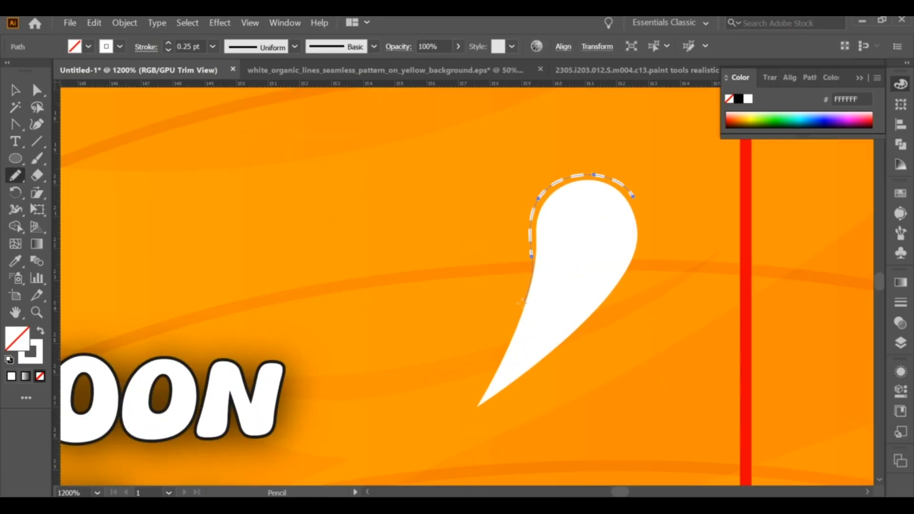
pyautogui.moveTo(512, 327); pyautogui.dragTo(507, 331)
pyautogui.click(625, 177)
pyautogui.scroll(-1, 624, 181)
pyautogui.moveTo(624, 181); pyautogui.dragTo(635, 295)
# Draw a dashed white loop to the left of the teardrop with the Pencil tool.
pyautogui.click(16, 176)
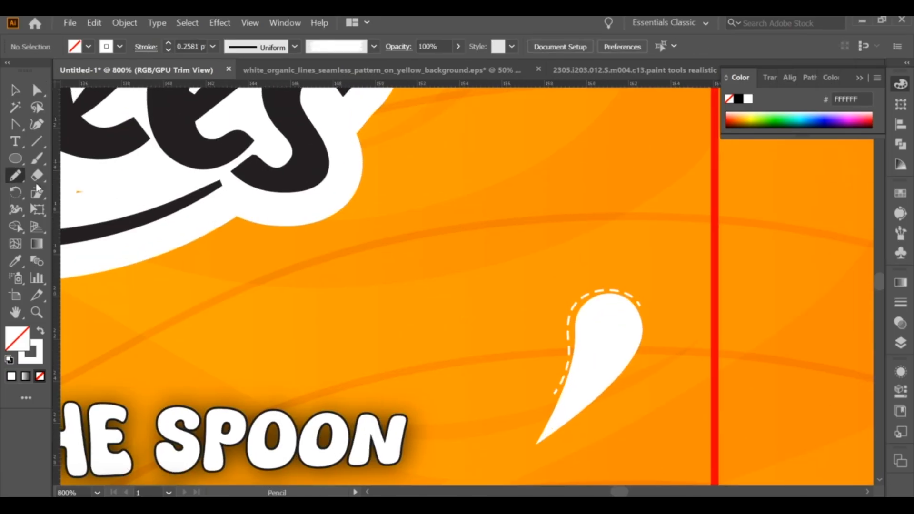
pyautogui.moveTo(501, 197)
pyautogui.mouseDown()
pyautogui.moveTo(471, 318)
pyautogui.moveTo(521, 320)
pyautogui.mouseUp()
pyautogui.press('v')
pyautogui.click(431, 230)
pyautogui.moveTo(608, 241); pyautogui.dragTo(609, 243)
# Duplicate the white teardrop just below the original, at a different angle, and reflect the copy.
pyautogui.scroll(-4, 554, 239)
pyautogui.moveTo(542, 338); pyautogui.dragTo(538, 231)
pyautogui.click(21, 94)
pyautogui.moveTo(565, 164)
pyautogui.keyDown('alt'); pyautogui.mouseDown()
pyautogui.moveTo(565, 186)
pyautogui.moveTo(587, 198)
pyautogui.mouseUp(); pyautogui.keyUp('alt')
pyautogui.rightClick(589, 198)
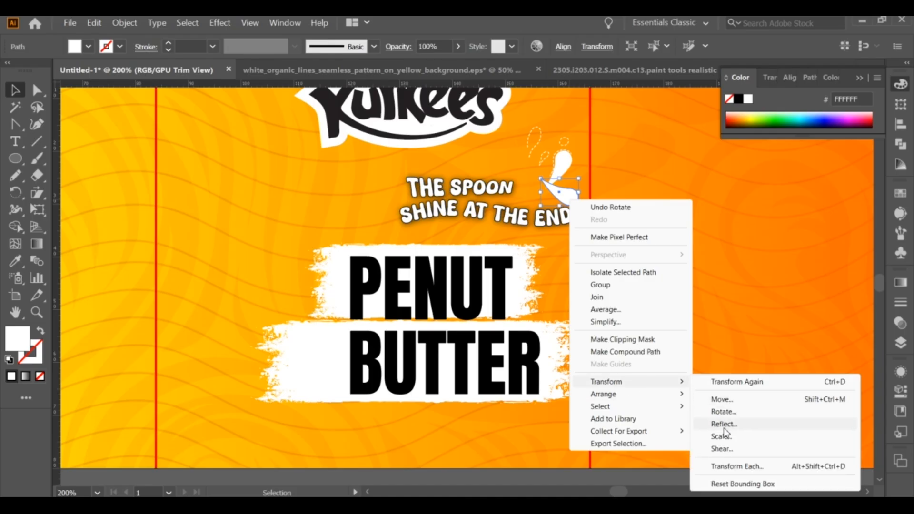
pyautogui.click(721, 422)
pyautogui.press('Return')
# Position the reflected copy under the large teardrop's tip and refine it into a small curved drop.
pyautogui.scroll(1, 590, 179)
pyautogui.moveTo(562, 183); pyautogui.dragTo(587, 201)
pyautogui.moveTo(595, 232); pyautogui.dragTo(552, 178)
pyautogui.scroll(2, 567, 188)
pyautogui.click(37, 90)
pyautogui.click(540, 183)
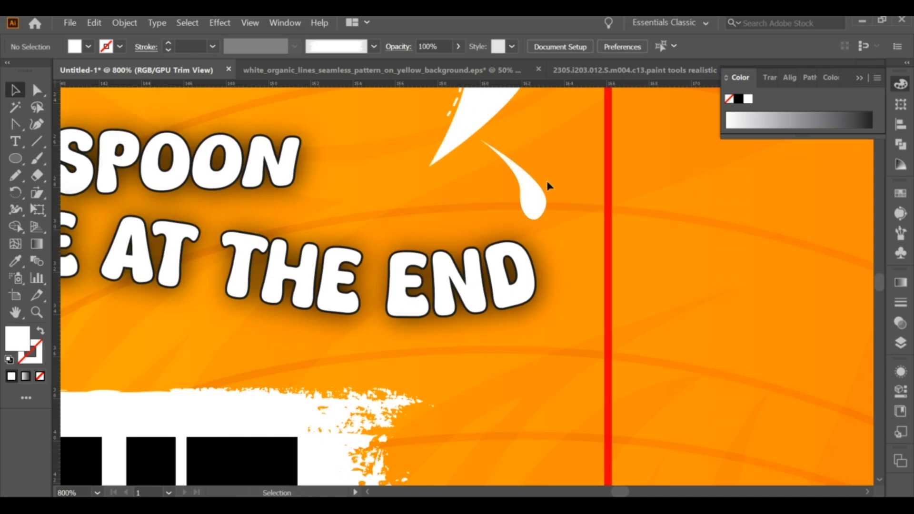
pyautogui.moveTo(546, 181); pyautogui.dragTo(519, 190)
pyautogui.click(556, 176)
# Select all the splash accents at the end of the tagline and enlarge them slightly.
pyautogui.scroll(-6, 556, 177)
pyautogui.scroll(2, 569, 144)
pyautogui.moveTo(500, 136); pyautogui.dragTo(544, 209)
pyautogui.moveTo(516, 140); pyautogui.dragTo(513, 128)
pyautogui.scroll(-1, 514, 129)
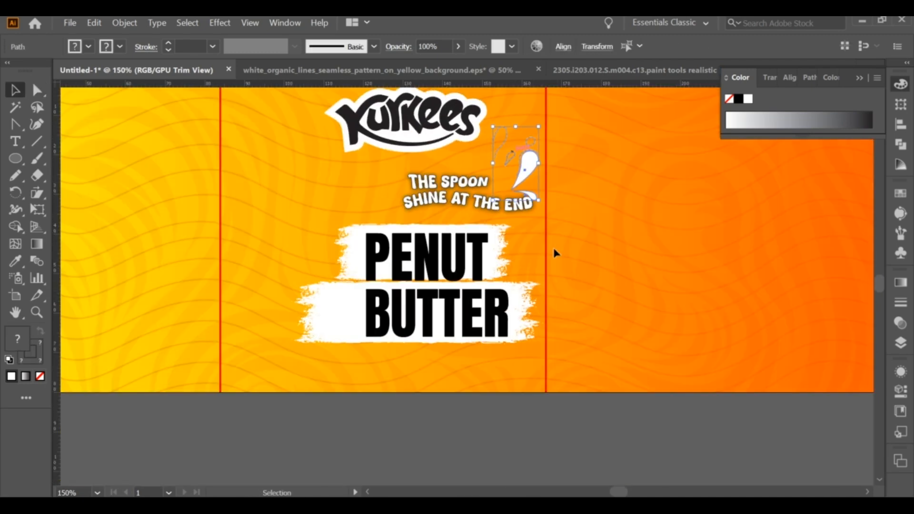
pyautogui.moveTo(555, 252); pyautogui.dragTo(576, 247)
# Scale down the PENUT BUTTER title together with its two brush strokes and reposition them in the middle panel.
pyautogui.click(511, 291)
pyautogui.keyDown('shift'); pyautogui.click(379, 242); pyautogui.keyUp('shift')
pyautogui.keyDown('shift'); pyautogui.click(355, 307); pyautogui.keyUp('shift')
pyautogui.moveTo(447, 264); pyautogui.dragTo(430, 267)
pyautogui.moveTo(296, 287); pyautogui.dragTo(312, 288)
pyautogui.moveTo(406, 295); pyautogui.dragTo(414, 294)
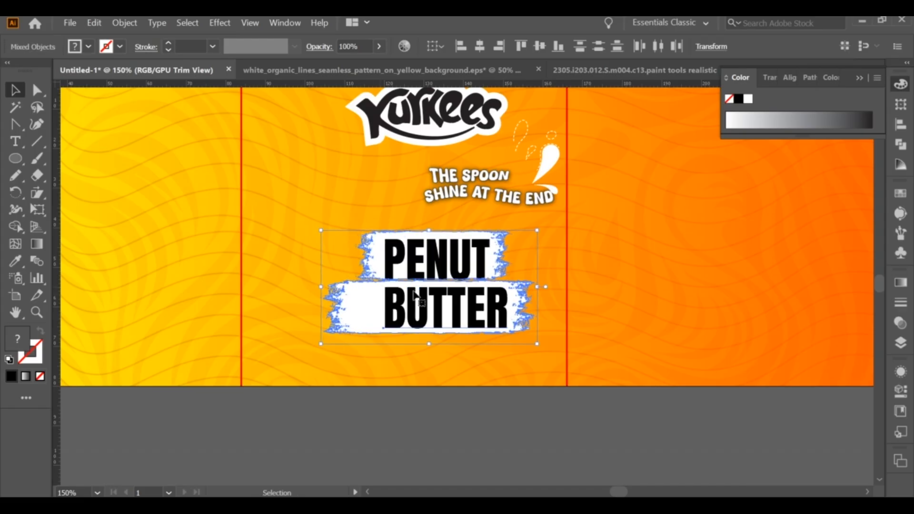
# Move the splash accents down beside the right end of PENUT.
pyautogui.scroll(1, 543, 165)
pyautogui.moveTo(505, 105); pyautogui.dragTo(557, 165)
pyautogui.moveTo(544, 273); pyautogui.dragTo(545, 273)
pyautogui.moveTo(485, 205); pyautogui.dragTo(427, 224)
pyautogui.moveTo(326, 210); pyautogui.dragTo(348, 211)
pyautogui.moveTo(405, 110); pyautogui.dragTo(393, 204)
pyautogui.moveTo(489, 153); pyautogui.dragTo(492, 169)
# Shift the tagline and the Kurkees logo further left above the title.
pyautogui.click(407, 270)
pyautogui.keyDown('shift'); pyautogui.click(414, 286); pyautogui.keyUp('shift')
pyautogui.moveTo(431, 209); pyautogui.dragTo(383, 211)
pyautogui.moveTo(409, 207); pyautogui.dragTo(390, 212)
pyautogui.click(447, 208)
pyautogui.scroll(-1, 448, 208)
pyautogui.scroll(-1, 448, 208)
pyautogui.moveTo(477, 319); pyautogui.dragTo(506, 296)
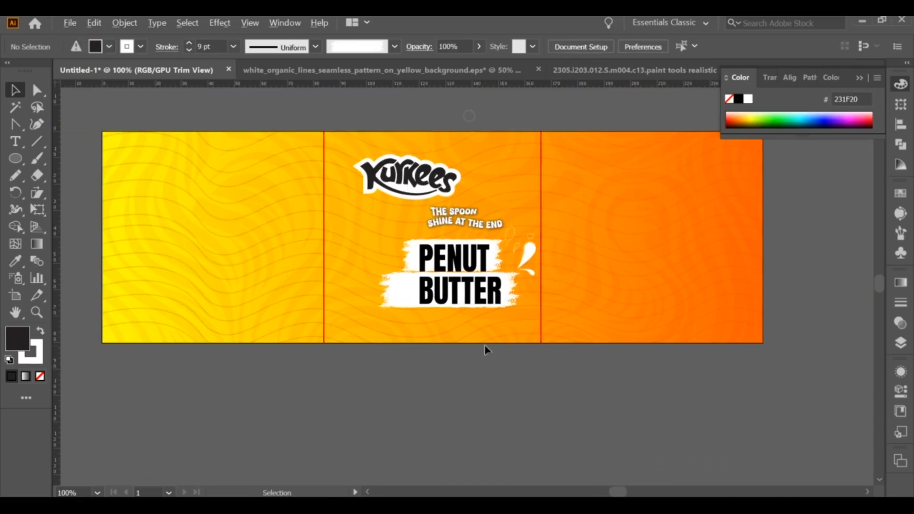
# Duplicate the teardrop accents below BUTTER and rotate the copy so the drops point away from the title's lower left end.
pyautogui.scroll(2, 486, 348)
pyautogui.press('l')
pyautogui.moveTo(524, 347); pyautogui.dragTo(585, 405)
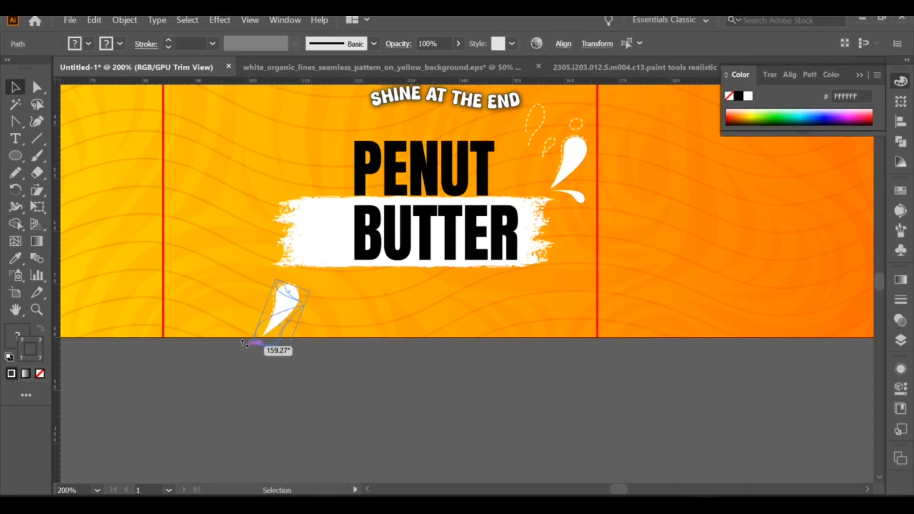
pyautogui.moveTo(244, 344); pyautogui.dragTo(239, 334)
pyautogui.moveTo(263, 331); pyautogui.dragTo(360, 320)
pyautogui.click(309, 374)
# Draw a circle below the right end of BUTTER and give it a solid fill without stroke.
pyautogui.click(12, 158)
pyautogui.moveTo(457, 272)
pyautogui.mouseDown()
pyautogui.moveTo(530, 343)
pyautogui.moveTo(517, 333)
pyautogui.mouseUp()
pyautogui.click(13, 88)
pyautogui.scroll(1, 498, 318)
pyautogui.hotkey('shift', 'x')
pyautogui.moveTo(490, 266); pyautogui.dragTo(491, 258)
pyautogui.scroll(1, 495, 289)
pyautogui.moveTo(542, 301)
pyautogui.mouseDown()
pyautogui.moveTo(557, 301)
pyautogui.moveTo(530, 296)
pyautogui.mouseUp()
# Apply the Pucker & Bloat effect to the circle to form a four-lobed badge.
pyautogui.click(220, 21)
pyautogui.moveTo(266, 126)
pyautogui.click(388, 139)
pyautogui.moveTo(523, 348); pyautogui.dragTo(530, 350)
pyautogui.click(562, 389)
pyautogui.click(15, 258)
pyautogui.click(124, 317)
pyautogui.hotkey('ctrl', 'z')
pyautogui.click(222, 178)
pyautogui.hotkey('ctrl', 'z')
# Set the badge's fill to the dark grey 232321.
pyautogui.doubleClick(17, 336)
pyautogui.click(365, 351)
pyautogui.click(361, 374)
pyautogui.click(690, 221)
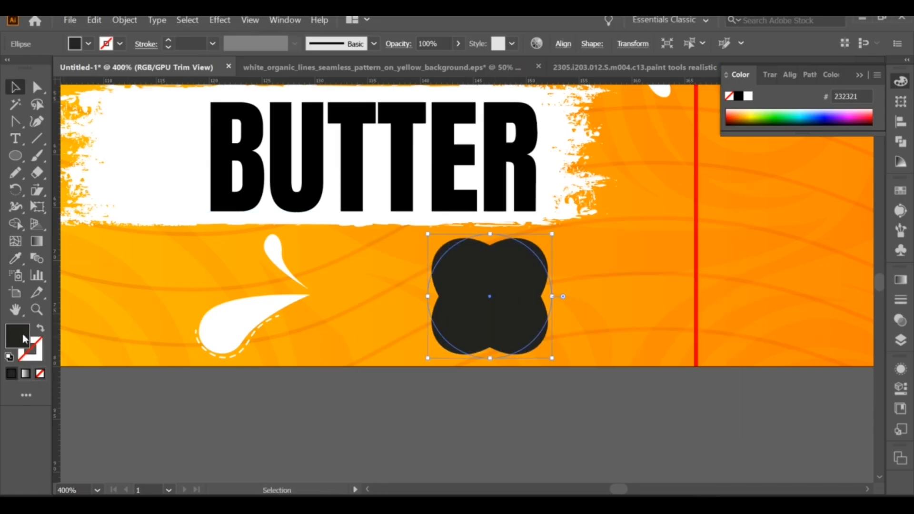
pyautogui.click(518, 409)
# Copy the BUTTER text onto the badge, scale it down to fit and bring it to the front.
pyautogui.moveTo(238, 174); pyautogui.dragTo(469, 331)
pyautogui.moveTo(772, 330); pyautogui.dragTo(529, 322)
pyautogui.rightClick(483, 329)
pyautogui.moveTo(510, 260)
pyautogui.click(705, 261)
# Change the copied text on the badge to NET WT.
pyautogui.scroll(1, 520, 262)
pyautogui.doubleClick(471, 283)
pyautogui.write('NET')
pyautogui.click(15, 87)
# Duplicate the NET WT text lower on the badge and colour the text white like the teardrop accent.
pyautogui.click(514, 336)
pyautogui.click(125, 21)
pyautogui.click(291, 101)
pyautogui.moveTo(469, 284); pyautogui.dragTo(492, 330)
pyautogui.click(15, 259)
pyautogui.click(94, 360)
pyautogui.click(16, 87)
# Replace the lower badge text with 450 g.
pyautogui.doubleClick(491, 327)
pyautogui.hotkey('ctrl', 'a')
pyautogui.write('450   G')
pyautogui.press('BackSpace')
pyautogui.press('capslock')
pyautogui.write('h')
pyautogui.press('BackSpace')
pyautogui.write('g')
pyautogui.click(15, 87)
# Arrange the NET WT and 450 g lines close together in the middle of the badge.
pyautogui.moveTo(420, 302); pyautogui.dragTo(429, 306)
pyautogui.click(547, 333)
pyautogui.moveTo(466, 328); pyautogui.dragTo(479, 368)
pyautogui.click(510, 291)
pyautogui.keyDown('shift'); pyautogui.click(478, 333); pyautogui.keyUp('shift')
pyautogui.scroll(-1, 477, 399)
pyautogui.click(532, 339)
# Give the badge a white stroke and adjust its weight.
pyautogui.click(522, 334)
pyautogui.doubleClick(35, 355)
pyautogui.click(355, 221)
pyautogui.click(747, 222)
pyautogui.click(539, 309)
pyautogui.click(533, 308)
pyautogui.click(168, 46)
pyautogui.click(381, 427)
pyautogui.scroll(-2, 391, 428)
pyautogui.moveTo(391, 428)
pyautogui.mouseDown()
pyautogui.moveTo(422, 434)
pyautogui.moveTo(499, 349)
pyautogui.mouseUp()
pyautogui.click(383, 269)
pyautogui.scroll(-1, 399, 345)
pyautogui.click(499, 349)
pyautogui.scroll(-1, 512, 295)
pyautogui.moveTo(513, 292); pyautogui.dragTo(490, 336)
# Add the black text NO in the upper part of the right-hand panel.
pyautogui.scroll(2, 728, 275)
pyautogui.moveTo(729, 275); pyautogui.dragTo(651, 285)
pyautogui.click(15, 139)
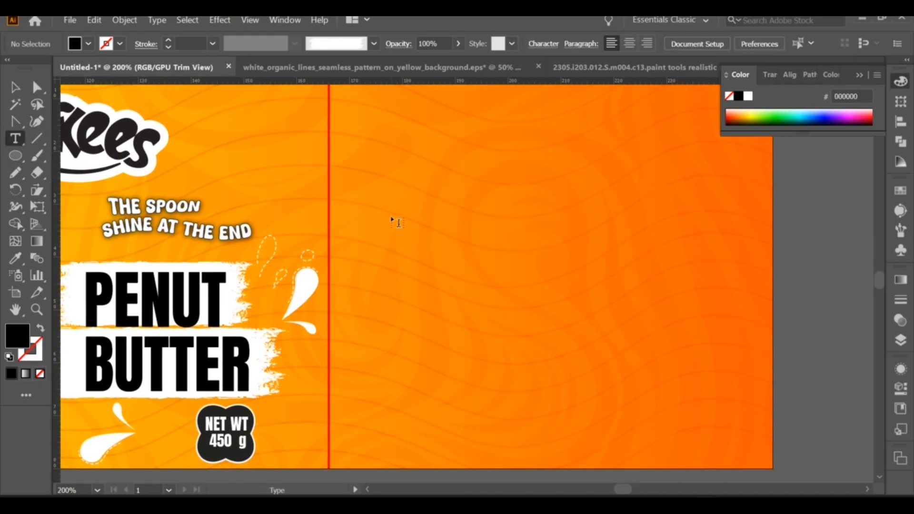
pyautogui.click(392, 219)
pyautogui.write('no')
pyautogui.press('BackSpace')
pyautogui.press('BackSpace')
pyautogui.press('capslock')
pyautogui.write('NO')
pyautogui.press('Escape')
# Duplicate the NO text below itself and change the copy to PRESERVATIVES.
pyautogui.scroll(-1, 395, 217)
pyautogui.moveTo(397, 203); pyautogui.dragTo(400, 240)
pyautogui.doubleClick(405, 234)
pyautogui.doubleClick(405, 234)
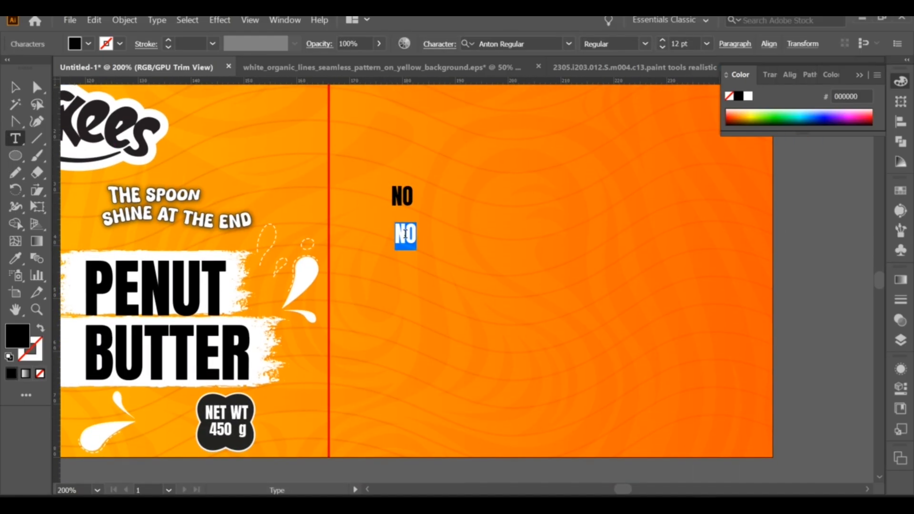
pyautogui.write('PRESERVATIV')
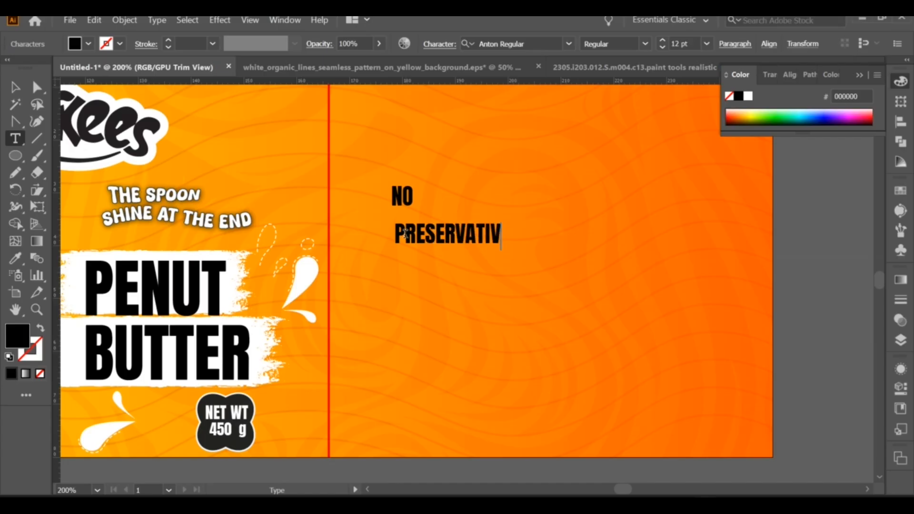
pyautogui.write('ES')
# Shear the PRESERVATIVES text so that it slants upward to the right.
pyautogui.click(15, 87)
pyautogui.click(37, 190)
pyautogui.moveTo(528, 229); pyautogui.dragTo(533, 201)
pyautogui.click(15, 87)
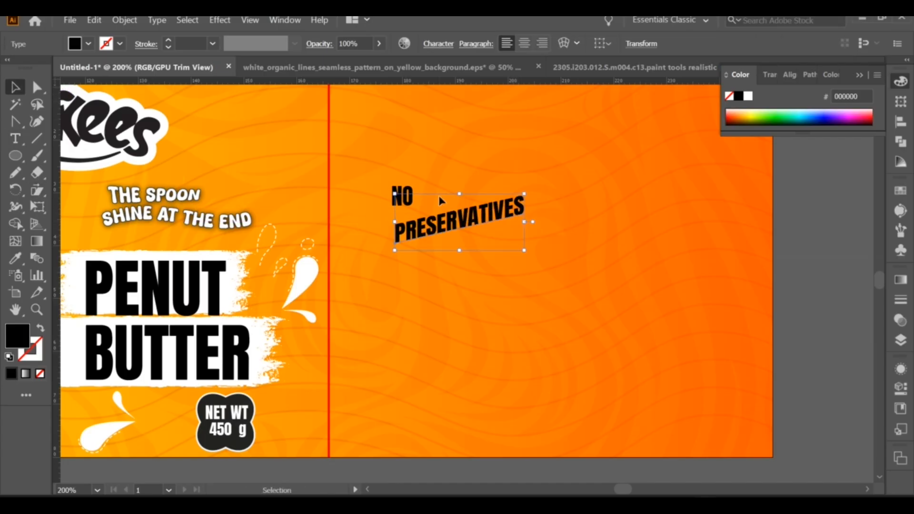
# Fit the NO text above the slanted PRESERVATIVES and adjust the position of the two lines.
pyautogui.moveTo(402, 197); pyautogui.dragTo(421, 192)
pyautogui.click(37, 173)
pyautogui.moveTo(434, 215); pyautogui.dragTo(412, 278)
pyautogui.keyDown('shift'); pyautogui.click(477, 221); pyautogui.keyUp('shift')
pyautogui.moveTo(459, 239); pyautogui.dragTo(529, 203)
pyautogui.click(580, 204)
pyautogui.click(422, 222)
pyautogui.moveTo(439, 210); pyautogui.dragTo(437, 207)
pyautogui.click(781, 222)
# Recolor the NO and PRESERVATIVES text to near-black 161616.
pyautogui.scroll(-1, 627, 187)
pyautogui.click(538, 230)
pyautogui.keyDown('shift'); pyautogui.click(467, 217); pyautogui.keyUp('shift')
pyautogui.doubleClick(17, 336)
pyautogui.click(353, 380)
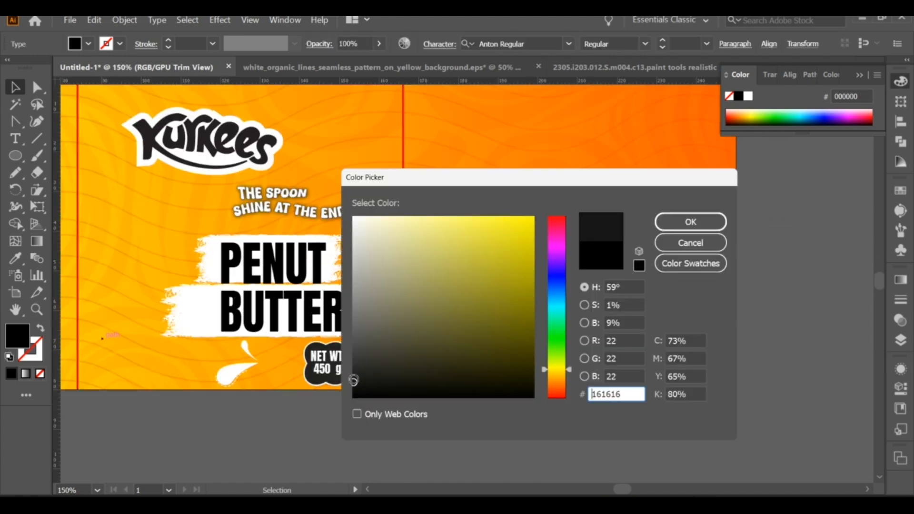
pyautogui.click(690, 222)
pyautogui.click(757, 210)
# Duplicate the two-line claim below itself as smaller text reading NO PALM OIL, slanted downward to the right.
pyautogui.moveTo(635, 265); pyautogui.dragTo(622, 259)
pyautogui.moveTo(456, 212); pyautogui.dragTo(512, 296)
pyautogui.moveTo(510, 280); pyautogui.dragTo(491, 299)
pyautogui.doubleClick(491, 295)
pyautogui.write('PALM OIL')
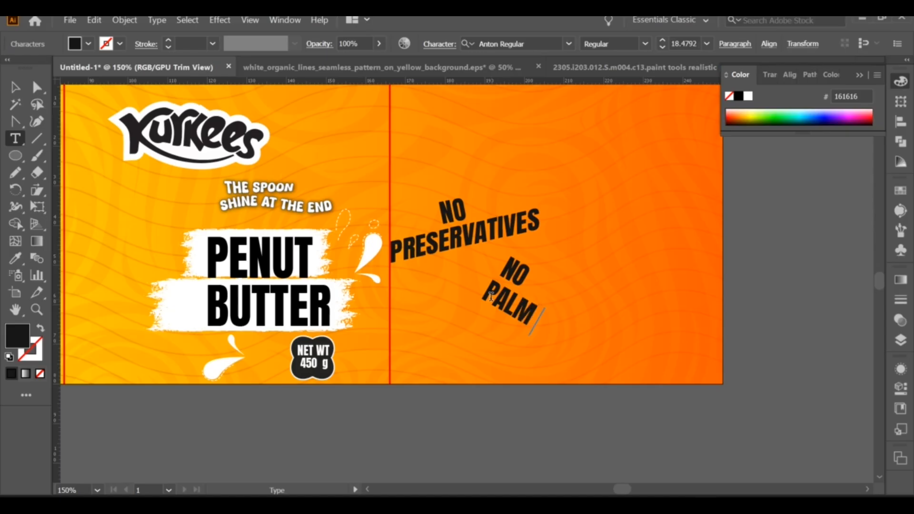
pyautogui.click(15, 88)
pyautogui.moveTo(522, 273); pyautogui.dragTo(547, 290)
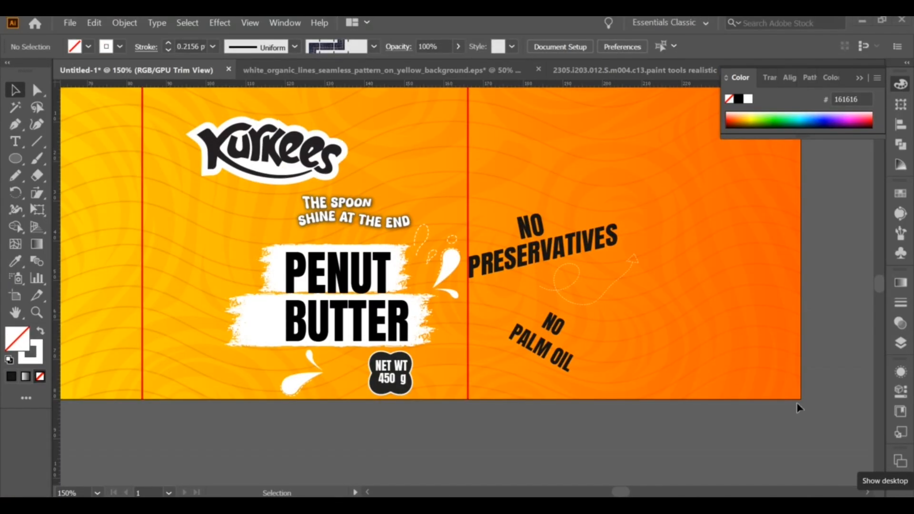
# Set the stroke weight of the white dashed looping arrow under PRESERVATIVES to 0.4056 pt.
pyautogui.scroll(2, 589, 288)
pyautogui.scroll(2, 638, 284)
pyautogui.click(716, 200)
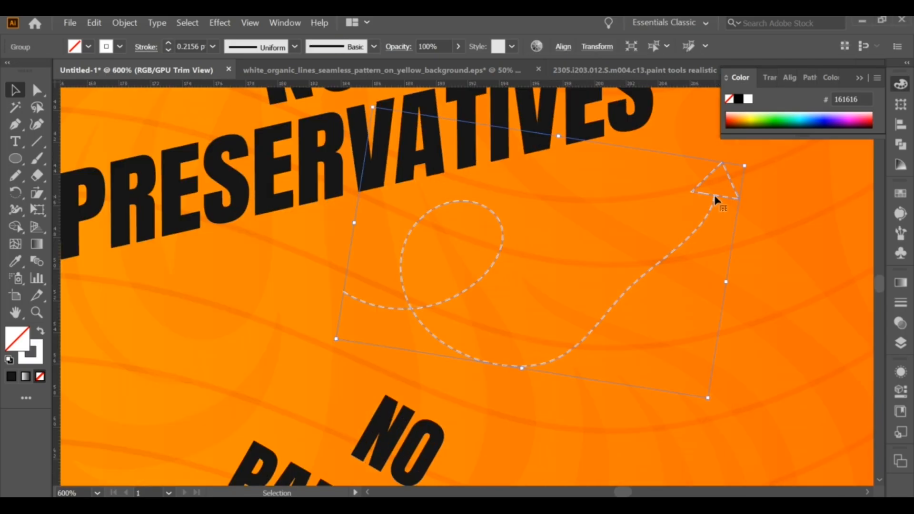
pyautogui.scroll(-2, 715, 199)
pyautogui.scroll(-1, 715, 199)
pyautogui.click(186, 46)
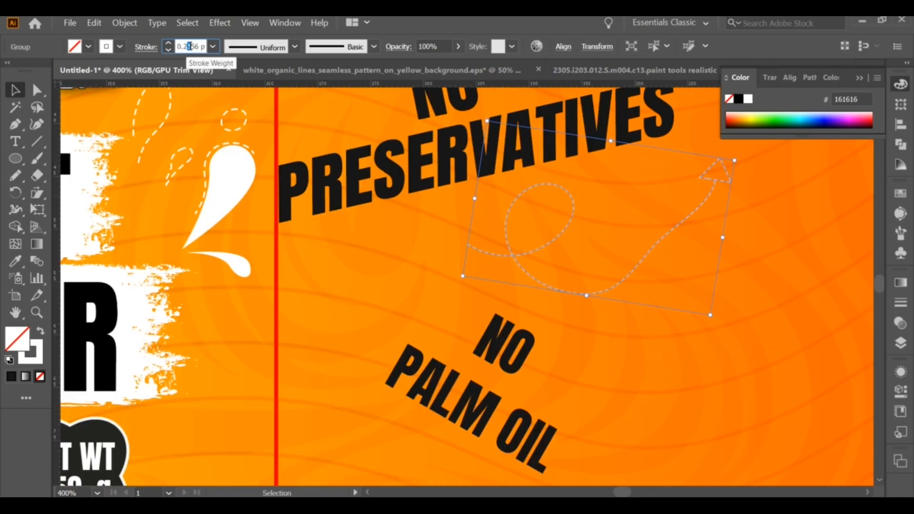
pyautogui.moveTo(197, 44); pyautogui.dragTo(188, 46)
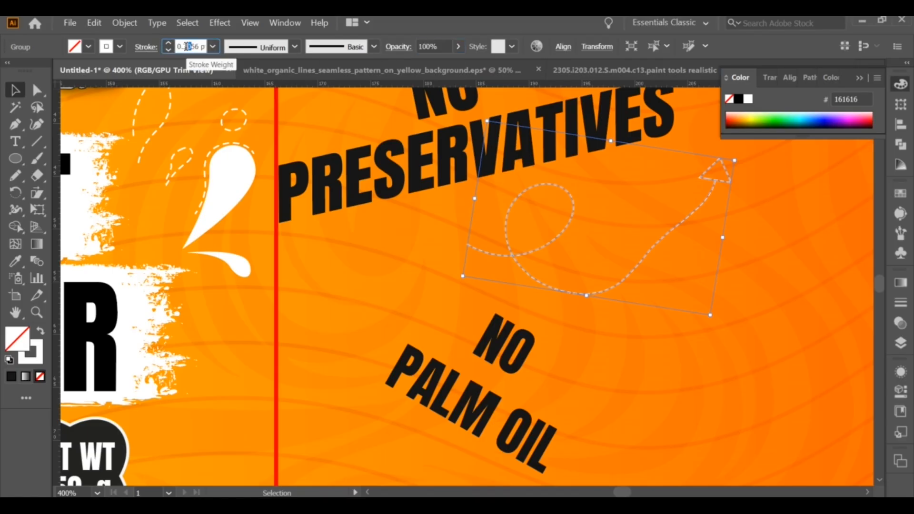
pyautogui.click(465, 241)
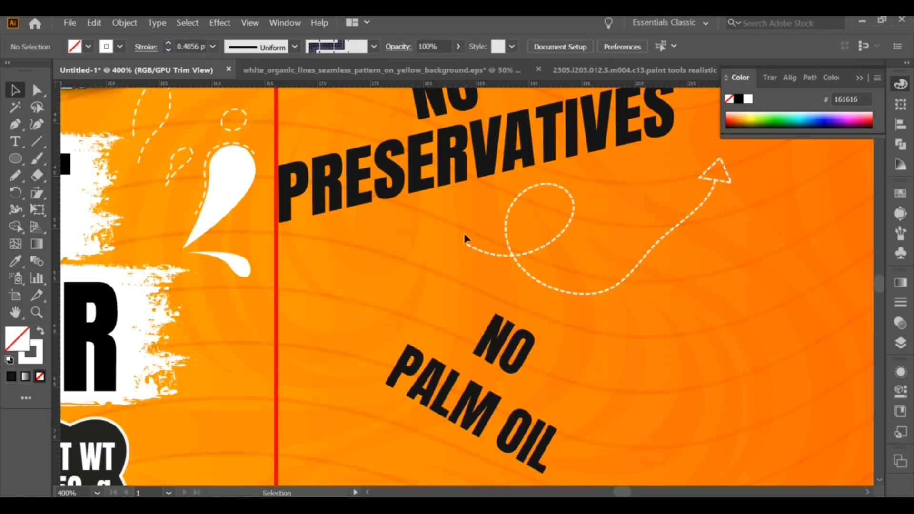
# Duplicate the dashed looping arrow and shrink the copy beneath the NO PALM OIL text.
pyautogui.scroll(-2, 465, 232)
pyautogui.moveTo(559, 237); pyautogui.dragTo(547, 364)
pyautogui.moveTo(588, 324); pyautogui.dragTo(538, 363)
pyautogui.moveTo(490, 370); pyautogui.dragTo(475, 367)
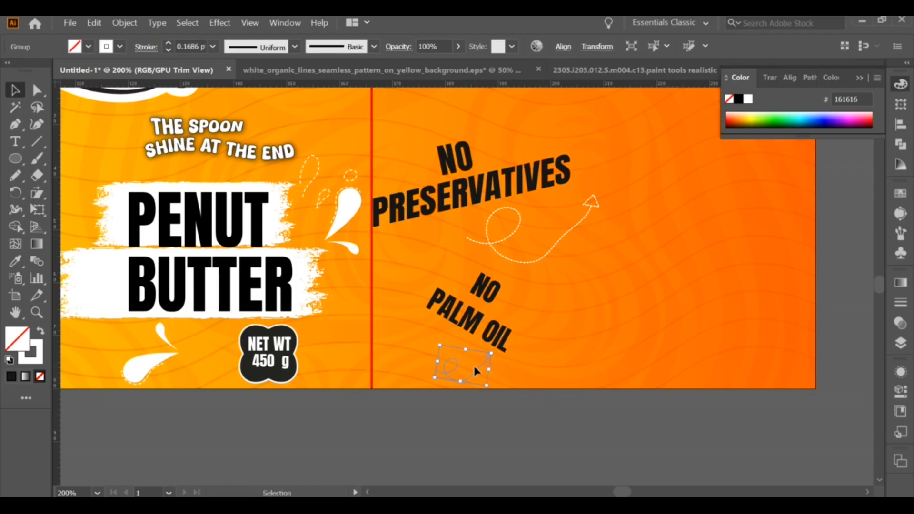
# Shift NO PALM OIL closer to the fold line and enlarge and rotate the small dashed arrow to fit beneath it.
pyautogui.moveTo(476, 296); pyautogui.dragTo(476, 283)
pyautogui.moveTo(473, 374); pyautogui.dragTo(412, 329)
pyautogui.click(441, 348)
pyautogui.moveTo(466, 311); pyautogui.dragTo(438, 303)
pyautogui.click(438, 342)
pyautogui.moveTo(436, 351)
pyautogui.mouseDown()
pyautogui.moveTo(444, 362)
pyautogui.moveTo(422, 344)
pyautogui.mouseUp()
pyautogui.click(453, 389)
pyautogui.click(486, 407)
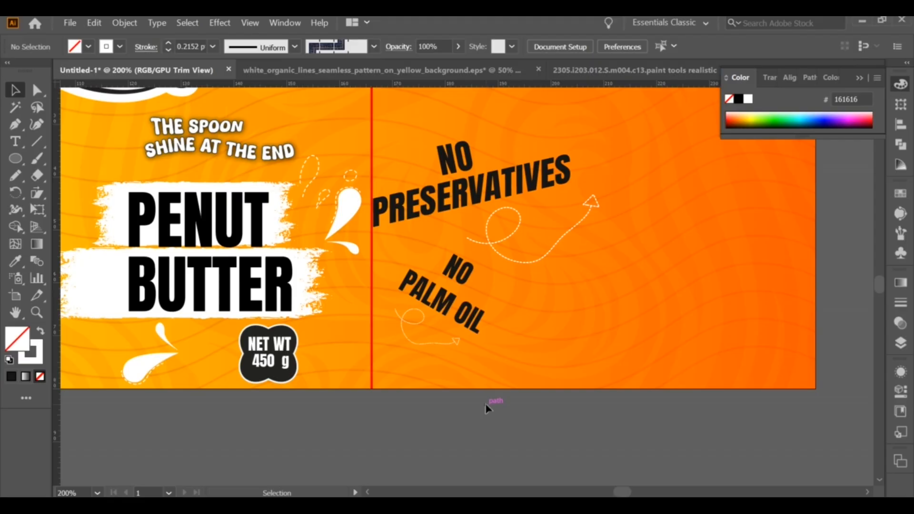
# Set the stroke weight of the dashed arrow under NO PALM OIL to 0.4052 pt.
pyautogui.scroll(1, 488, 408)
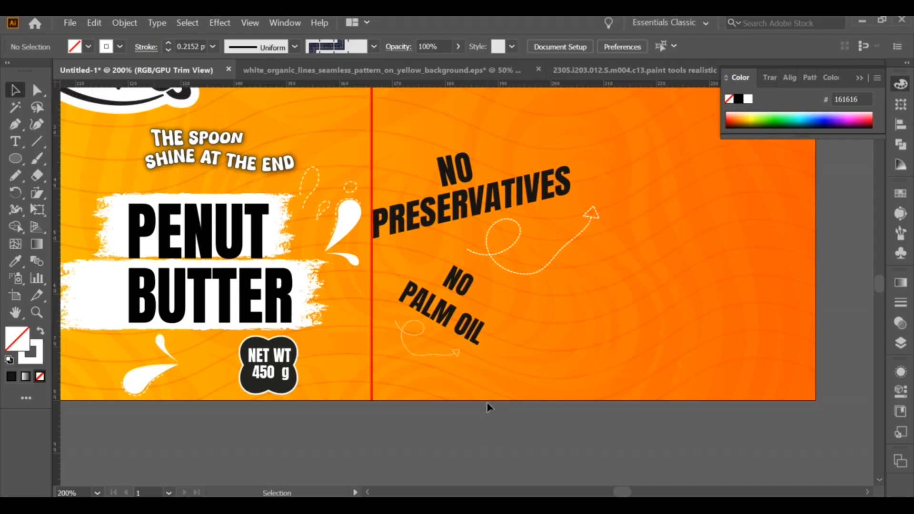
pyautogui.click(447, 357)
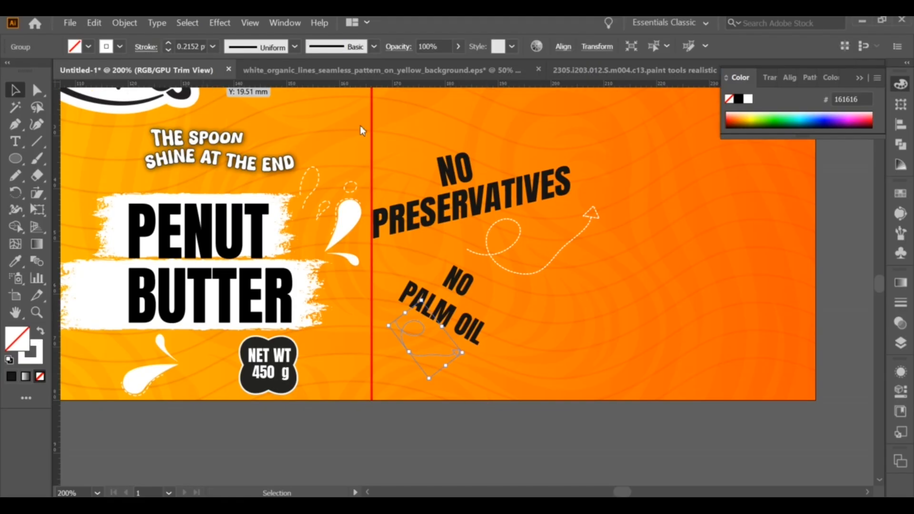
pyautogui.click(417, 361)
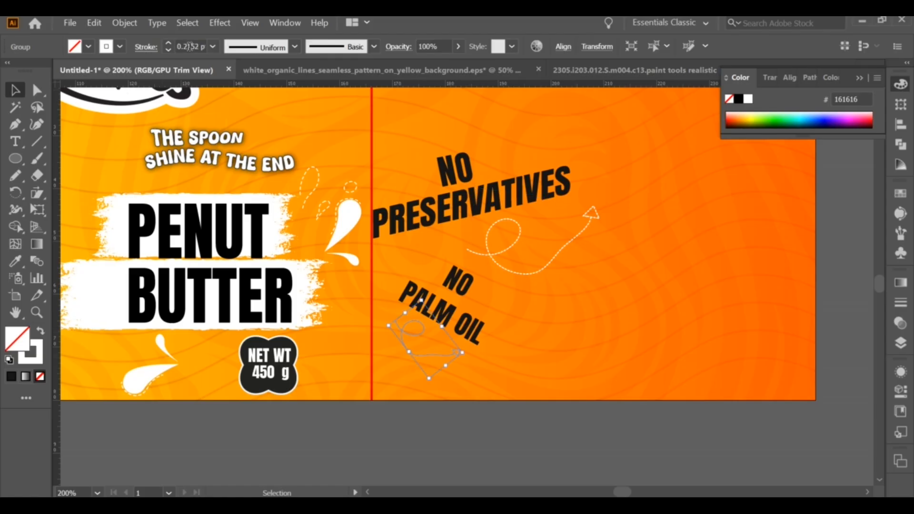
pyautogui.click(184, 46)
pyautogui.click(425, 261)
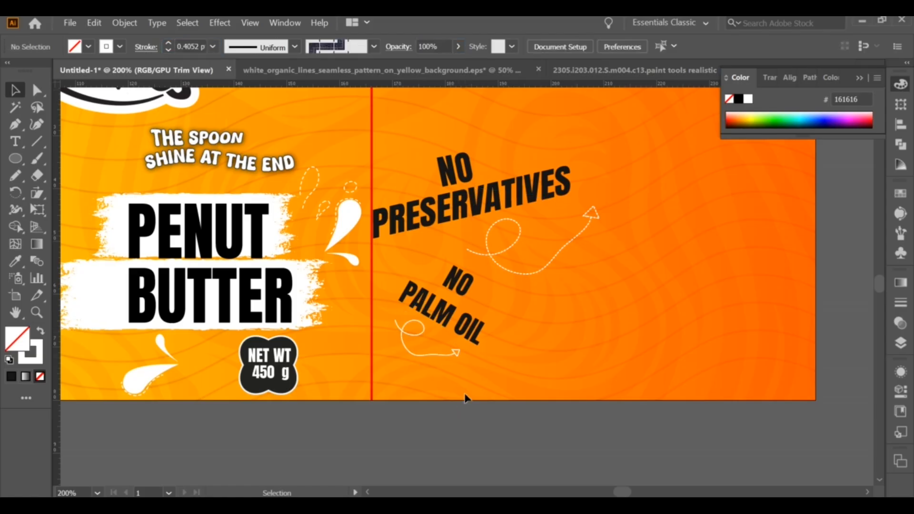
# Draw a tall rounded rectangle near the artboard's right edge, filled white with no stroke.
pyautogui.scroll(-2, 467, 354)
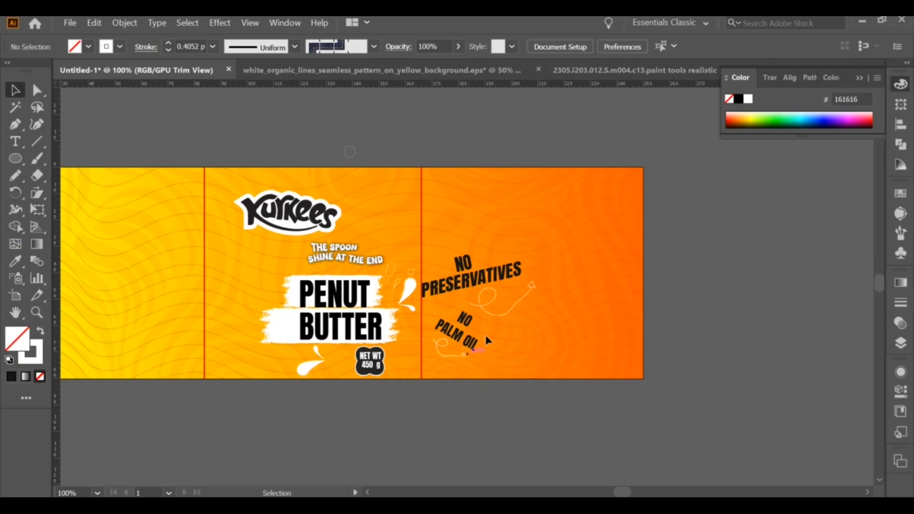
pyautogui.scroll(1, 484, 336)
pyautogui.moveTo(15, 159); pyautogui.dragTo(81, 175)
pyautogui.moveTo(563, 126)
pyautogui.mouseDown()
pyautogui.moveTo(661, 286)
pyautogui.moveTo(695, 382)
pyautogui.mouseUp()
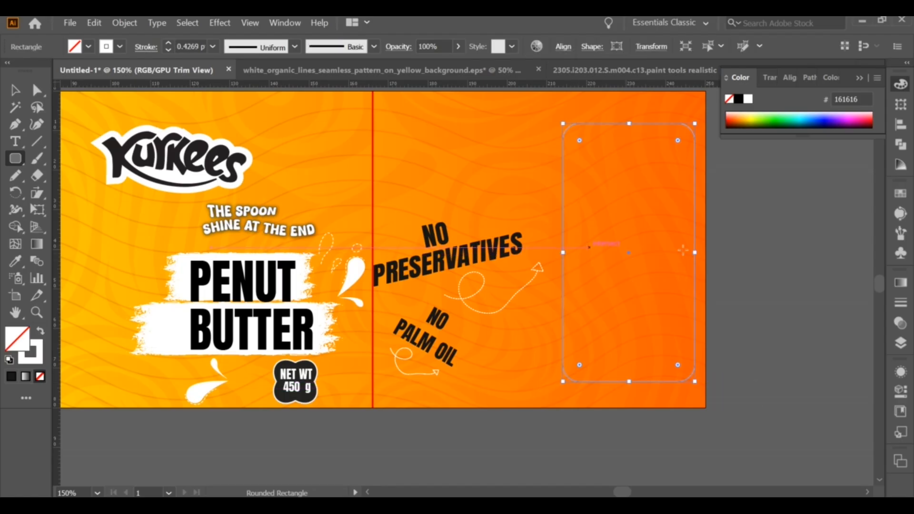
pyautogui.click(40, 331)
pyautogui.click(16, 90)
pyautogui.click(542, 105)
pyautogui.click(629, 199)
pyautogui.click(760, 188)
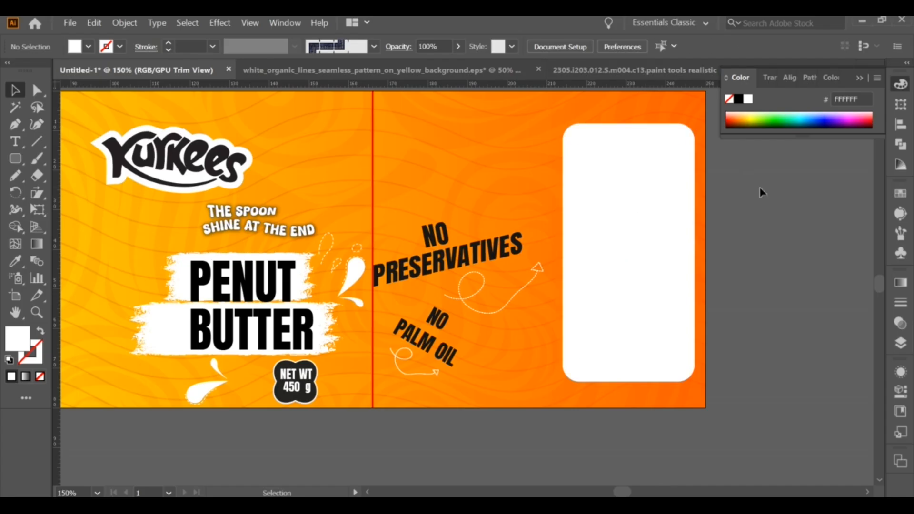
# Fill the rounded rectangle with the dark orange c76e00.
pyautogui.click(653, 250)
pyautogui.click(905, 282)
pyautogui.click(905, 281)
pyautogui.click(666, 211)
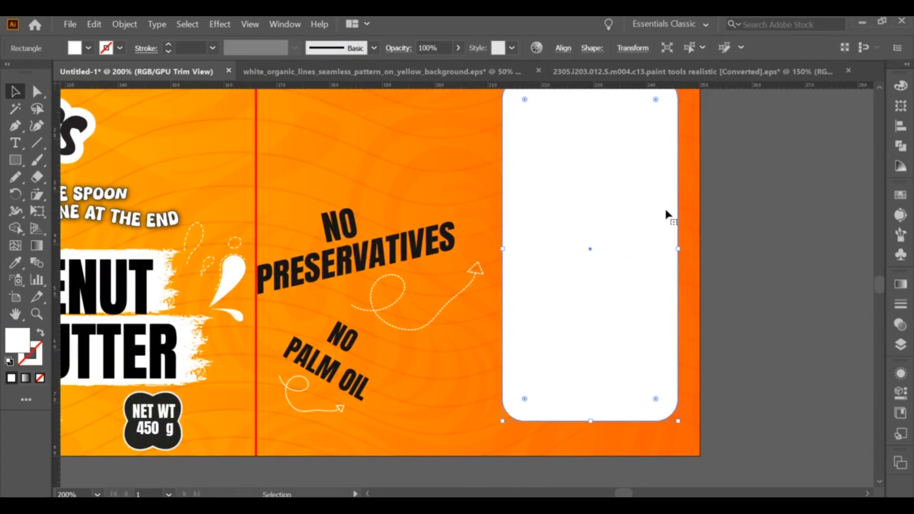
pyautogui.doubleClick(7, 342)
pyautogui.doubleClick(627, 399)
pyautogui.write('c76e00')
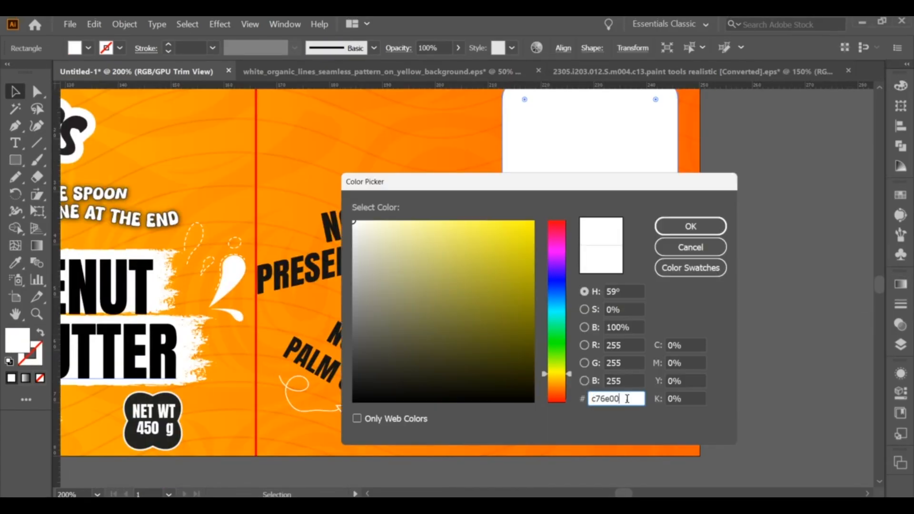
pyautogui.click(691, 227)
pyautogui.click(736, 209)
pyautogui.scroll(-1, 738, 210)
pyautogui.scroll(1, 742, 228)
pyautogui.click(684, 225)
pyautogui.click(763, 202)
pyautogui.scroll(-1, 763, 203)
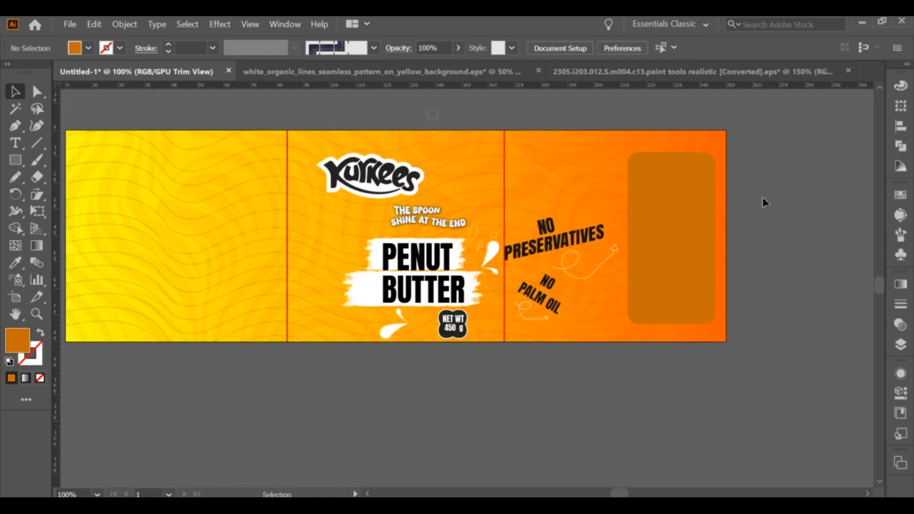
# Try other orange shades for the rounded rectangle's fill, undoing the last one.
pyautogui.scroll(1, 744, 212)
pyautogui.click(679, 174)
pyautogui.doubleClick(16, 348)
pyautogui.click(532, 247)
pyautogui.click(690, 226)
pyautogui.click(742, 212)
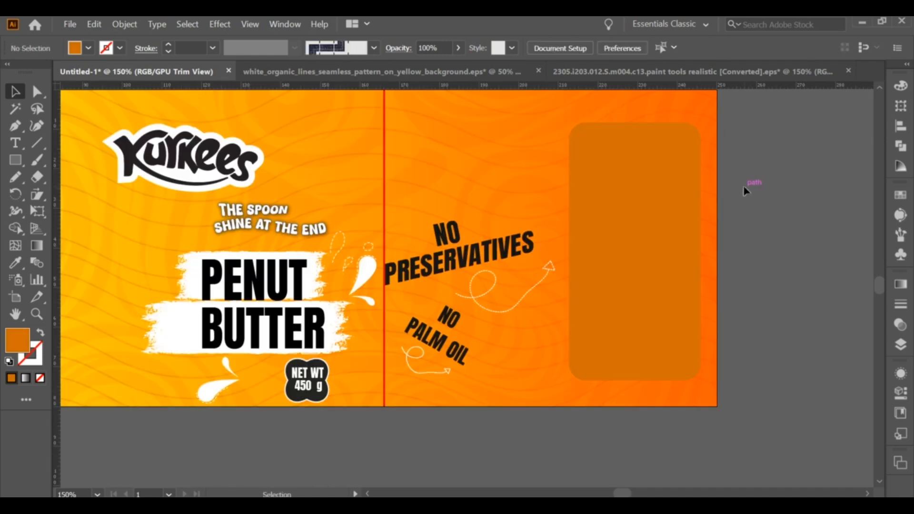
pyautogui.click(676, 209)
pyautogui.doubleClick(18, 341)
pyautogui.click(526, 278)
pyautogui.click(690, 226)
pyautogui.click(759, 252)
pyautogui.hotkey('ctrl', 'z')
# Adjust the rounded rectangle's fill to a darker shade of orange.
pyautogui.doubleClick(18, 341)
pyautogui.click(531, 261)
pyautogui.click(693, 228)
pyautogui.click(667, 267)
pyautogui.doubleClick(18, 341)
pyautogui.click(532, 254)
pyautogui.click(694, 228)
pyautogui.click(754, 195)
# Scale down the NO PRESERVATIVES and NO PALM OIL texts with their arrows and move them slightly off the fold line.
pyautogui.click(590, 251)
pyautogui.moveTo(482, 371); pyautogui.dragTo(431, 247)
pyautogui.moveTo(555, 220); pyautogui.dragTo(542, 231)
pyautogui.moveTo(468, 261); pyautogui.dragTo(476, 254)
# Widen the dark orange rounded rectangle and adjust its placement near the artboard's right edge.
pyautogui.click(600, 253)
pyautogui.moveTo(565, 251); pyautogui.dragTo(562, 255)
pyautogui.click(756, 209)
pyautogui.moveTo(676, 209); pyautogui.dragTo(659, 279)
pyautogui.moveTo(561, 309); pyautogui.dragTo(554, 309)
# Add the text NUTRITION FACTS at the top of the dark orange rounded panel.
pyautogui.scroll(1, 612, 191)
pyautogui.click(15, 143)
pyautogui.click(591, 196)
pyautogui.write('NUTRITION FACTS')
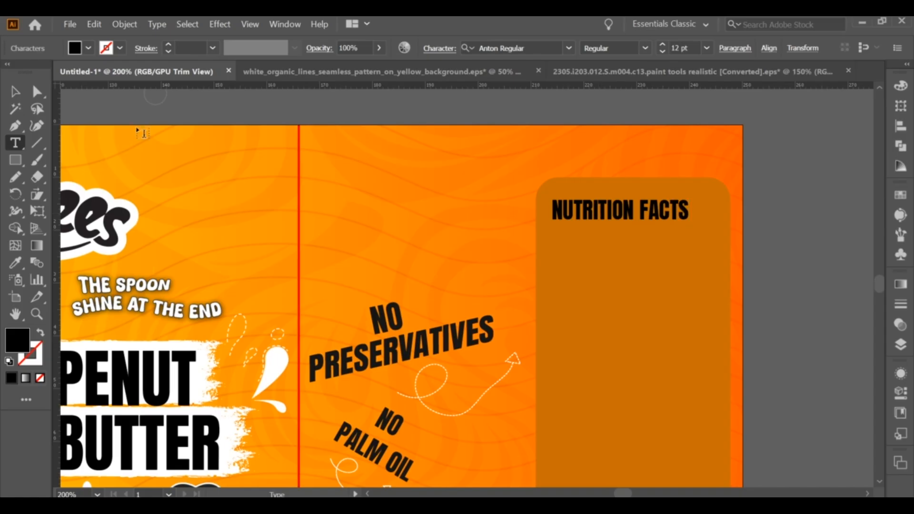
pyautogui.press('Escape')
# Set the NUTRITION FACTS heading in Poppins SemiBold and scale it down to fit within the rounded panel.
pyautogui.click(438, 48)
pyautogui.click(443, 72)
pyautogui.write('POP')
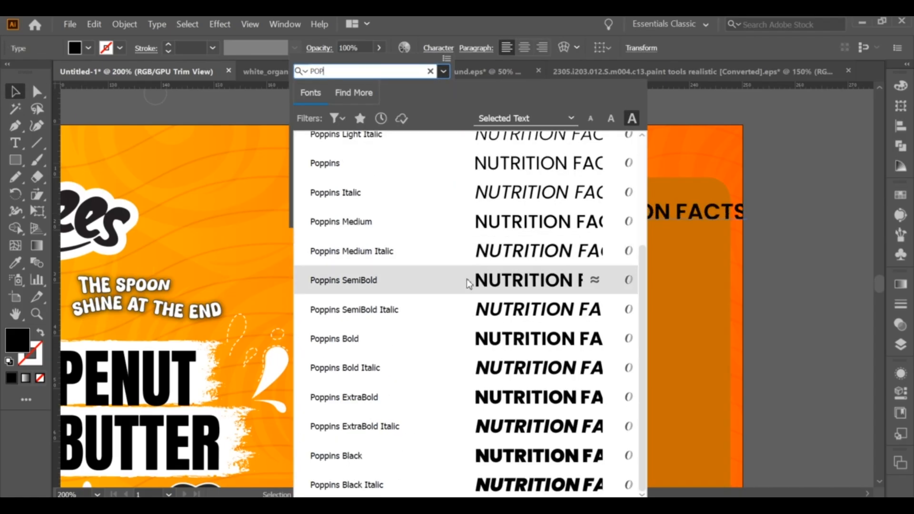
pyautogui.click(469, 339)
pyautogui.moveTo(754, 221); pyautogui.dragTo(714, 212)
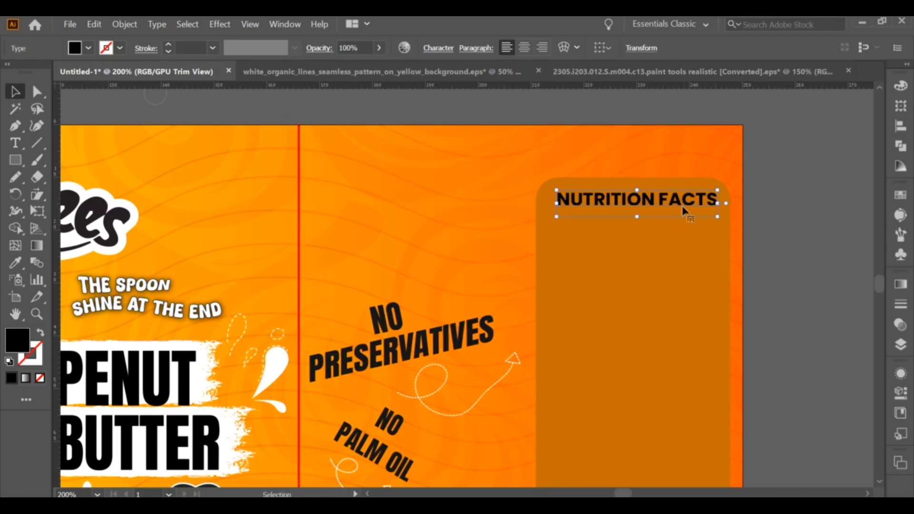
pyautogui.click(439, 48)
pyautogui.click(443, 90)
pyautogui.click(326, 263)
# Change the NUTRITION FACTS heading's fill color to white.
pyautogui.doubleClick(17, 341)
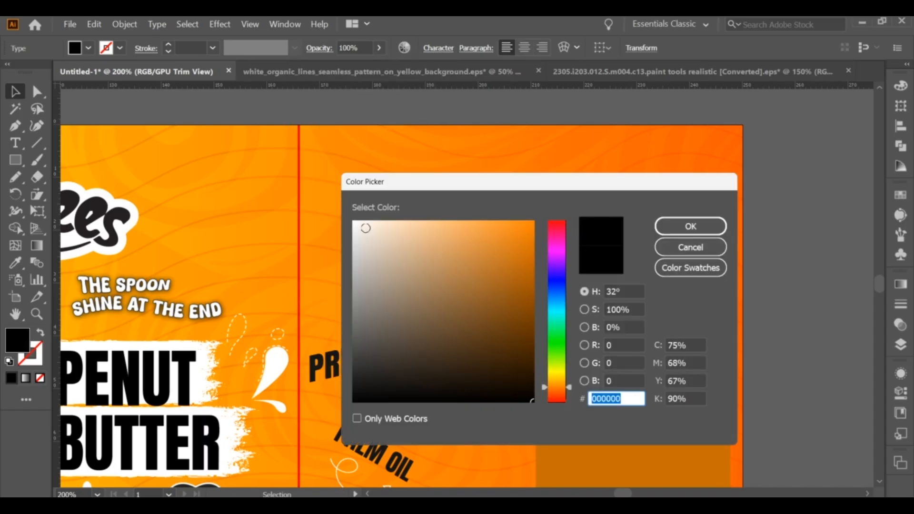
pyautogui.moveTo(365, 226); pyautogui.dragTo(350, 217)
pyautogui.click(689, 226)
pyautogui.click(790, 210)
# Duplicate the heading about 6.8 mm below, change the copy to SERVIVING SIZE TBSP 35 G and shrink it to about 6.2 pt.
pyautogui.click(681, 207)
pyautogui.moveTo(648, 205); pyautogui.dragTo(648, 240)
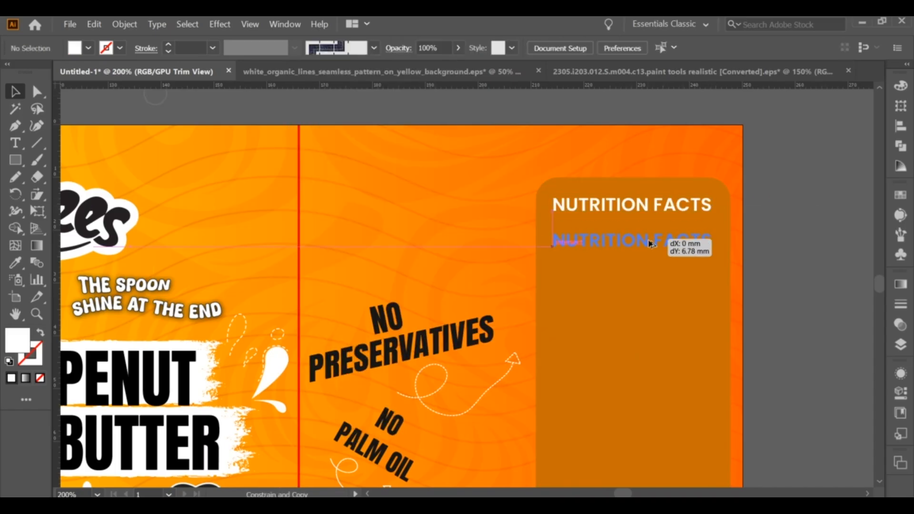
pyautogui.doubleClick(645, 239)
pyautogui.hotkey('ctrl', 'a')
pyautogui.write('SER')
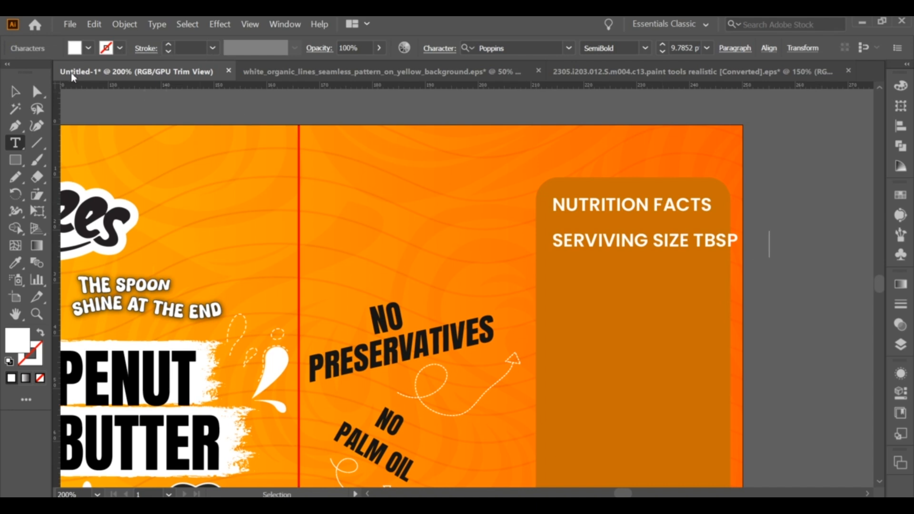
pyautogui.press('Escape')
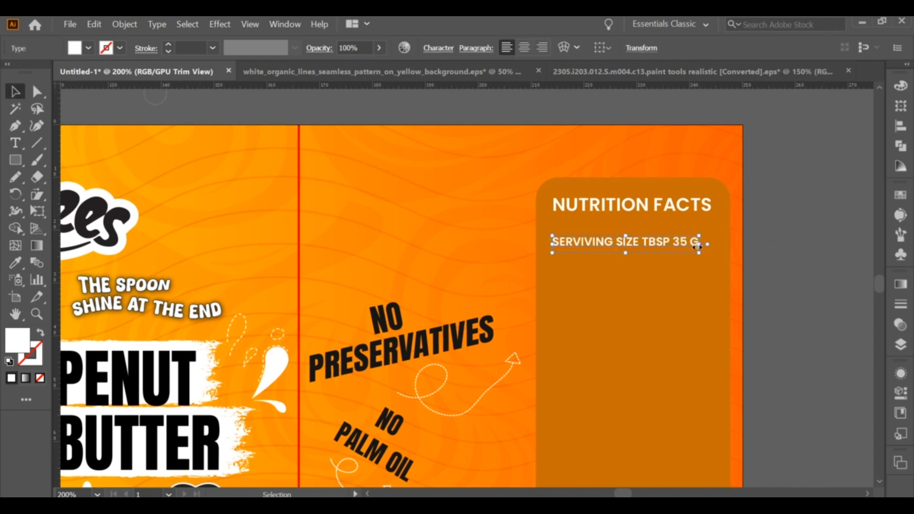
# Rewrite the end of the serving size line as (35G) and set the line in Poppins Medium.
pyautogui.scroll(1, 692, 238)
pyautogui.doubleClick(690, 241)
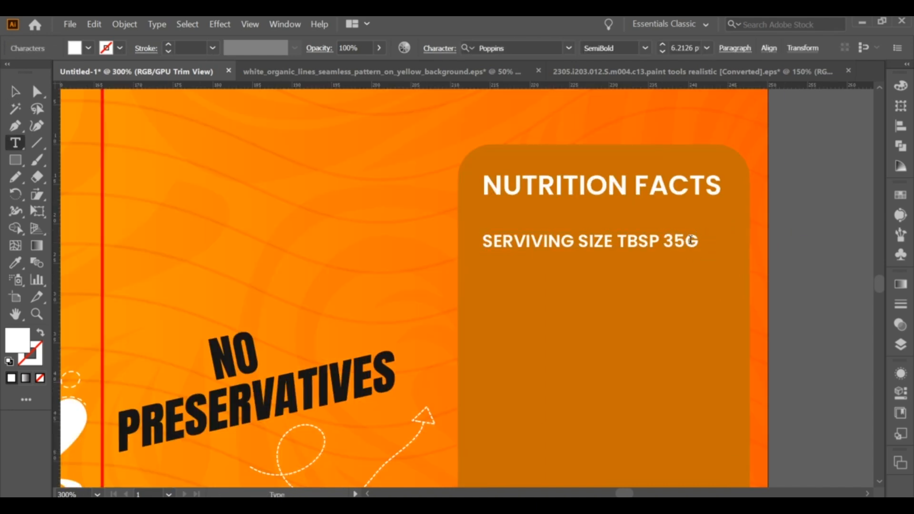
pyautogui.click(666, 241)
pyautogui.write('(')
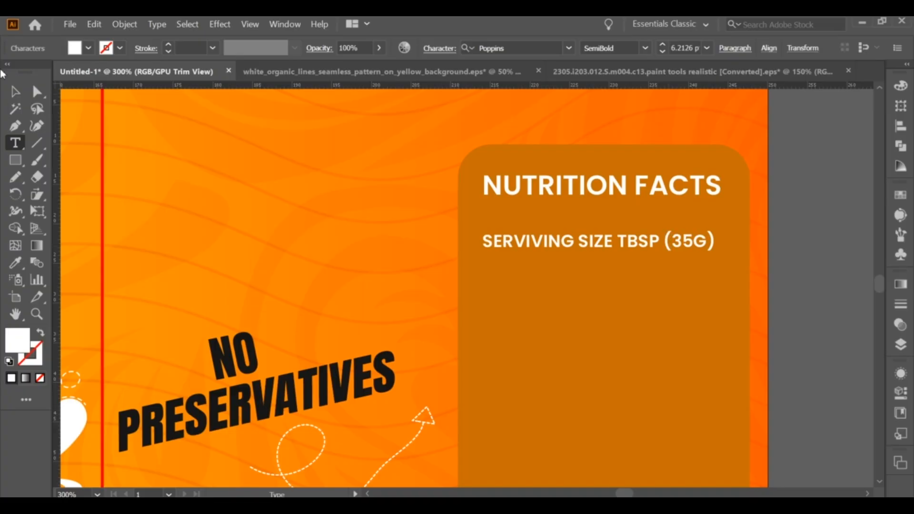
pyautogui.press('Escape')
pyautogui.click(438, 48)
pyautogui.click(371, 90)
pyautogui.click(356, 231)
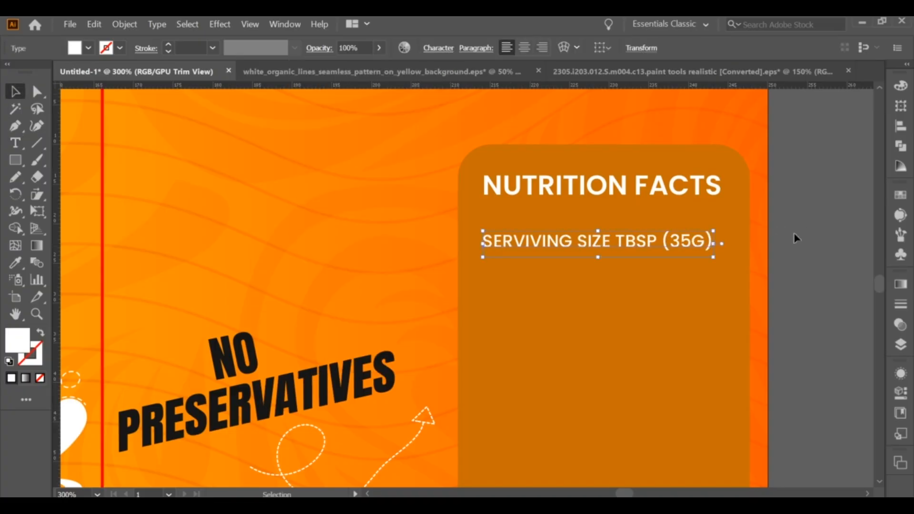
# Duplicate the serving size line lower in the panel and change the copy to CALORIES with the value 190 spaced to the right.
pyautogui.moveTo(611, 250); pyautogui.dragTo(592, 260)
pyautogui.tripleClick(561, 246)
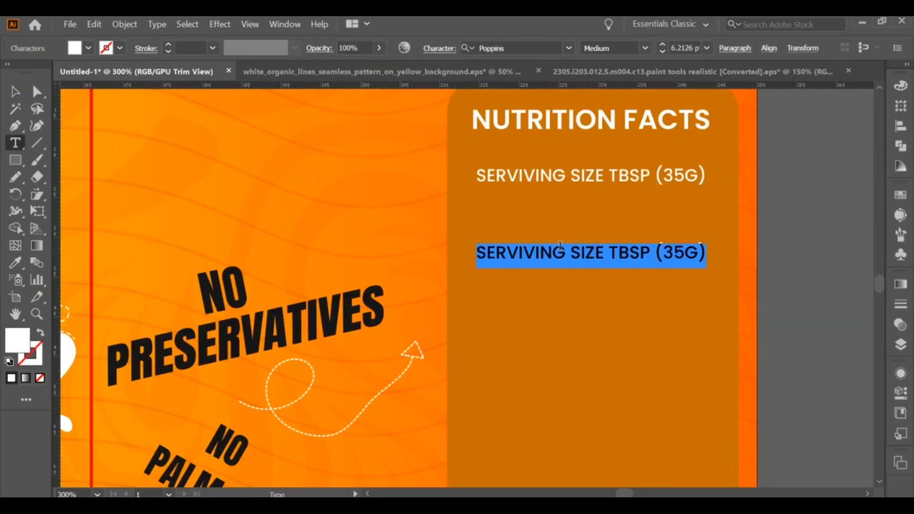
pyautogui.write('CALORIES')
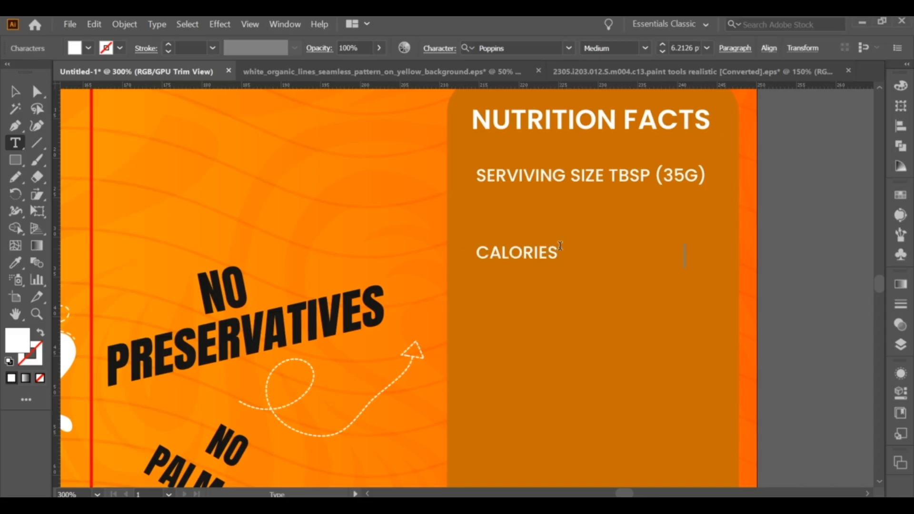
# Duplicate the CALORIES row directly below and change the copy to TOTAL FACT 15G with 24% spaced to the right.
pyautogui.moveTo(524, 257); pyautogui.dragTo(524, 293)
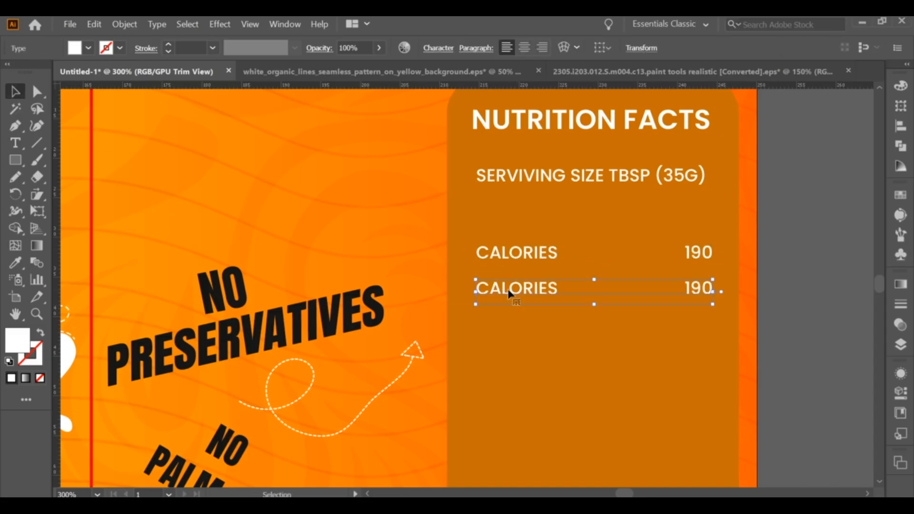
pyautogui.tripleClick(533, 300)
pyautogui.write('TOTAL FACT 15G')
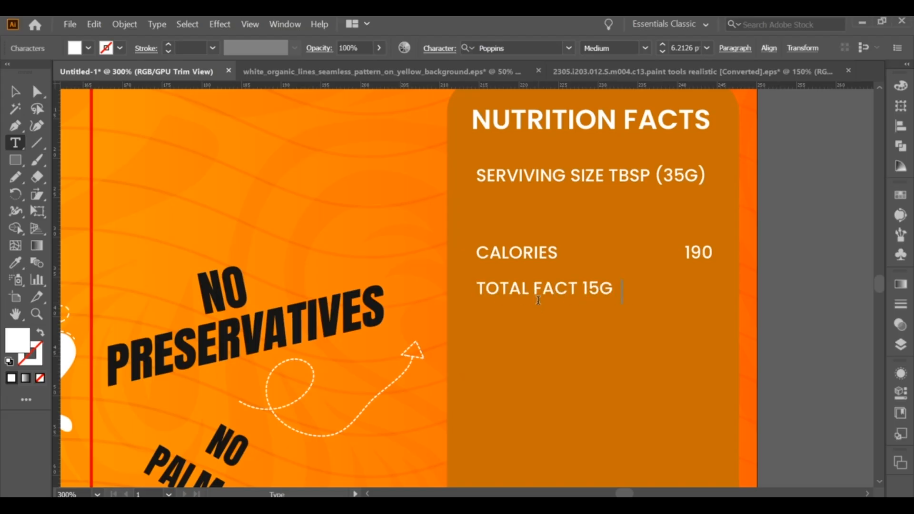
pyautogui.click(15, 92)
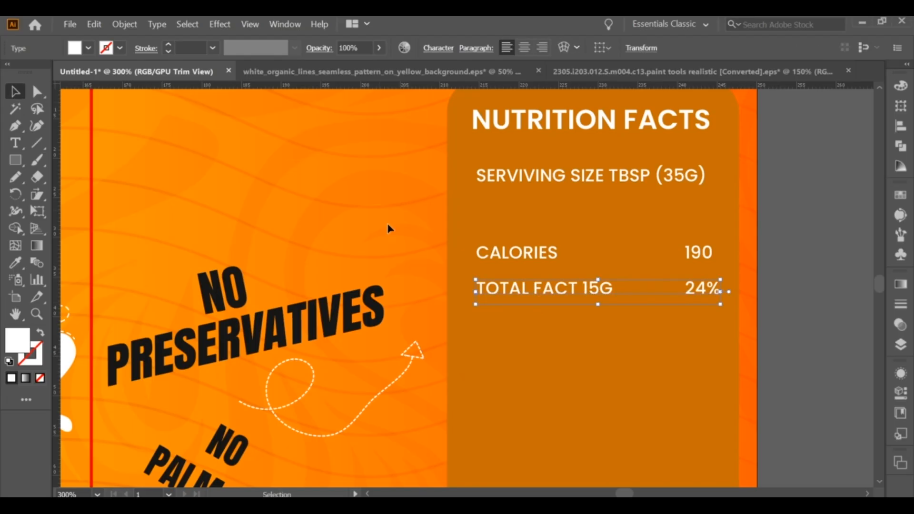
# Move the TOTAL FACT row up, duplicate it about 3.25 mm below, and change the copy to CHELETEROL 0MG with 0%.
pyautogui.click(388, 227)
pyautogui.moveTo(538, 289); pyautogui.dragTo(537, 289)
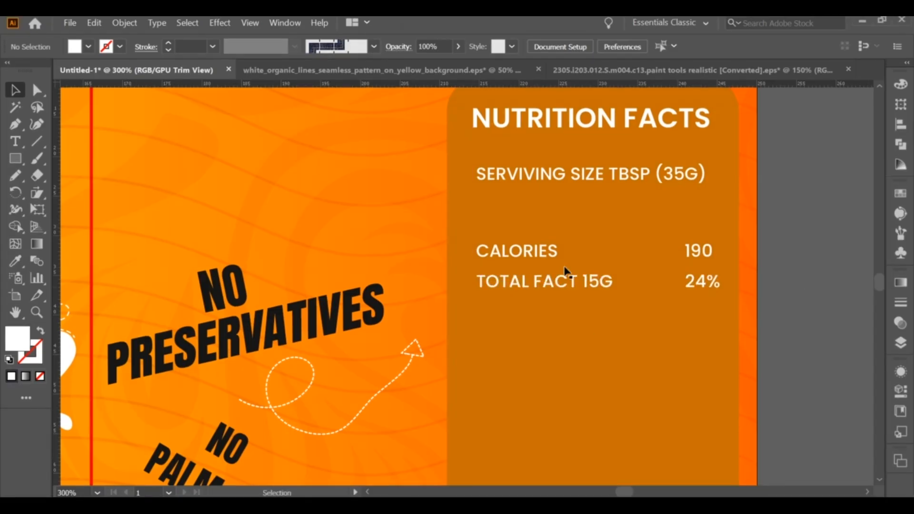
pyautogui.moveTo(565, 281); pyautogui.dragTo(565, 307)
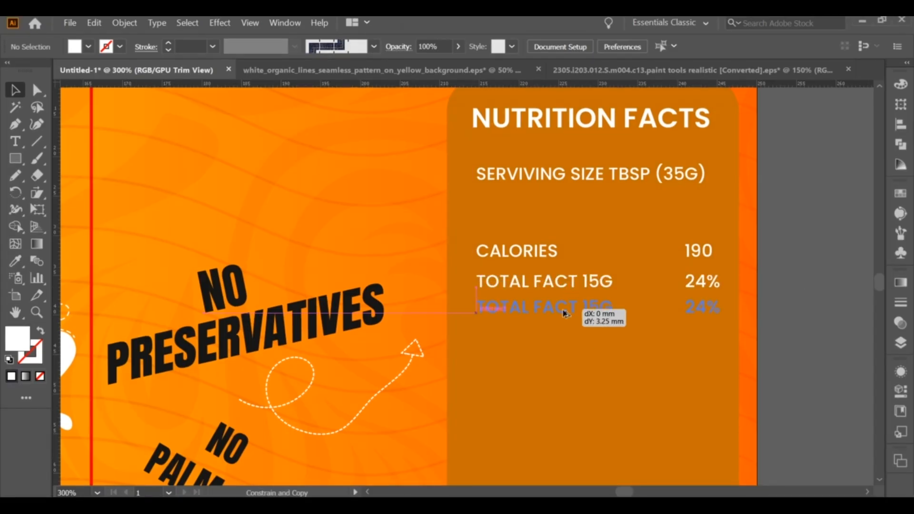
pyautogui.tripleClick(565, 307)
pyautogui.write('CHELETEROL 0MG')
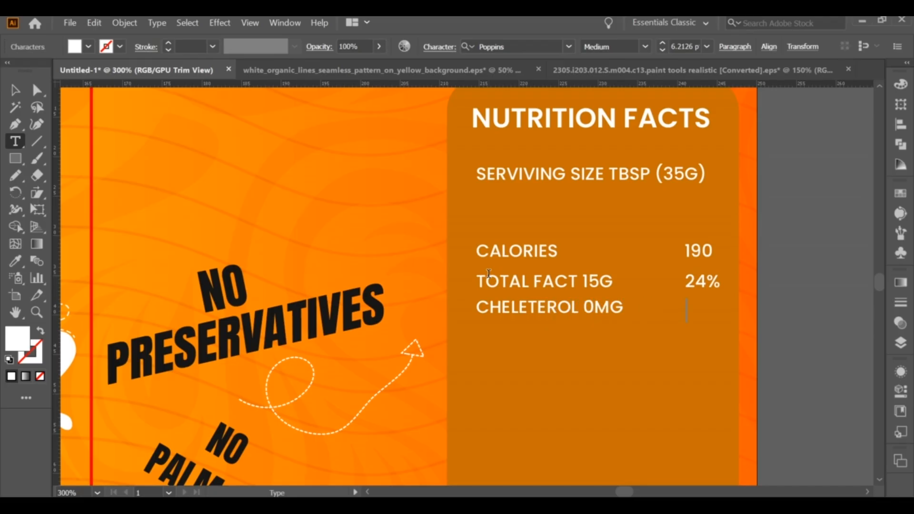
pyautogui.write('%')
# Duplicate the CHELETEROL row directly below and change the copy to SODIOUM 1300MG with 5%.
pyautogui.keyDown('ctrl'); pyautogui.click(495, 309); pyautogui.keyUp('ctrl')
pyautogui.moveTo(494, 309); pyautogui.dragTo(494, 335)
pyautogui.tripleClick(494, 335)
pyautogui.write('SODIOUM 1300MG')
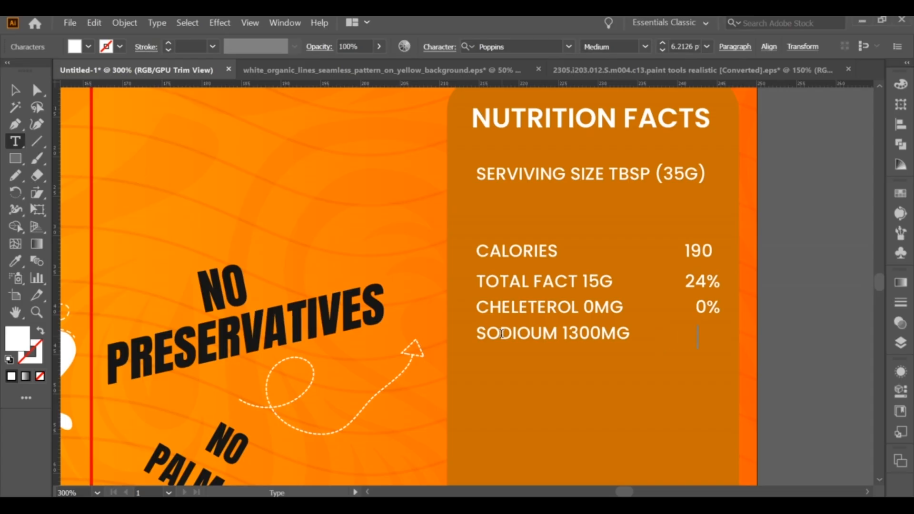
# Duplicate the SODIOUM row directly below and change the copy to CARBOHYDRATES 8G with 2%.
pyautogui.keyDown('ctrl'); pyautogui.click(503, 333); pyautogui.keyUp('ctrl')
pyautogui.moveTo(502, 333); pyautogui.dragTo(524, 355)
pyautogui.tripleClick(524, 354)
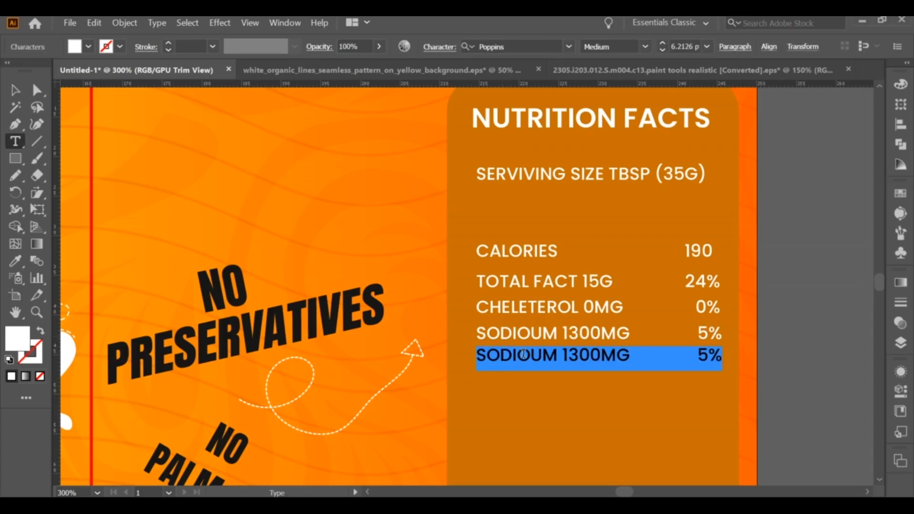
pyautogui.write('CARBOHYDRATES 8G')
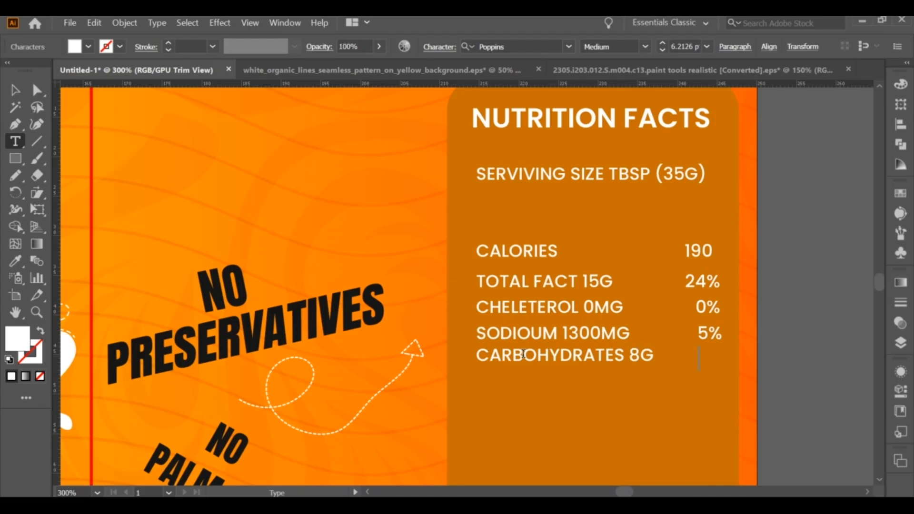
# Duplicate the CARBOHYDRATES row below and replace the copy's text with SUGAR 2G.
pyautogui.keyDown('ctrl'); pyautogui.click(522, 354); pyautogui.keyUp('ctrl')
pyautogui.moveTo(523, 354); pyautogui.dragTo(523, 382)
pyautogui.tripleClick(501, 390)
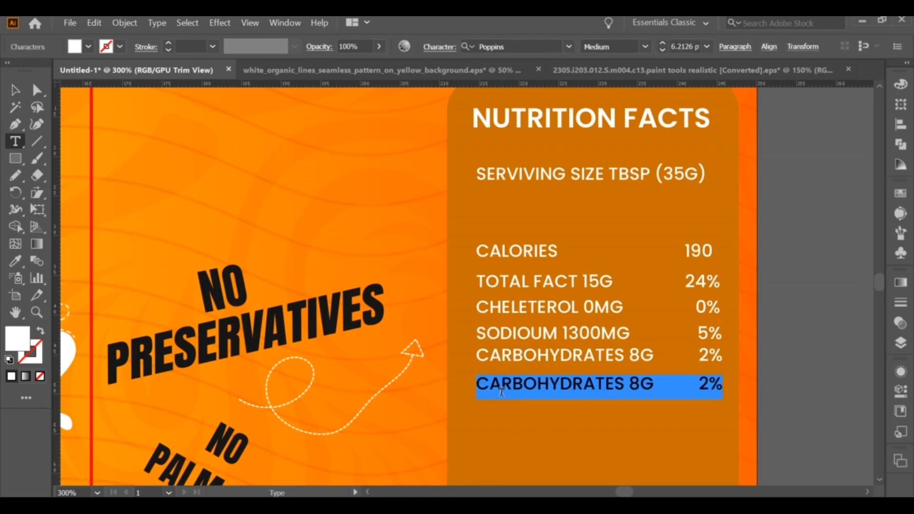
pyautogui.write('SUGAR 2G')
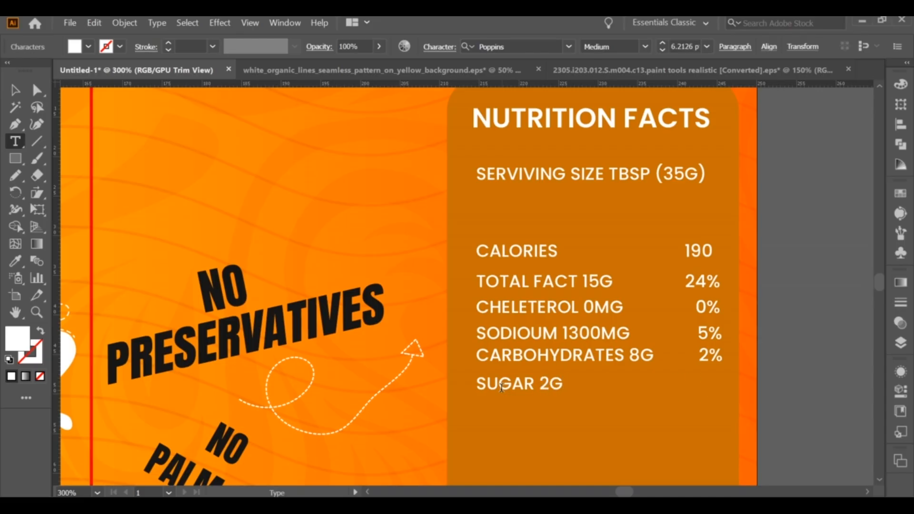
# Duplicate the SUGAR row below and change the copy to PROTEIN 8G.
pyautogui.press('Escape')
pyautogui.click(513, 408)
pyautogui.moveTo(534, 382); pyautogui.dragTo(535, 403)
pyautogui.tripleClick(519, 404)
pyautogui.write('PROTEIN')
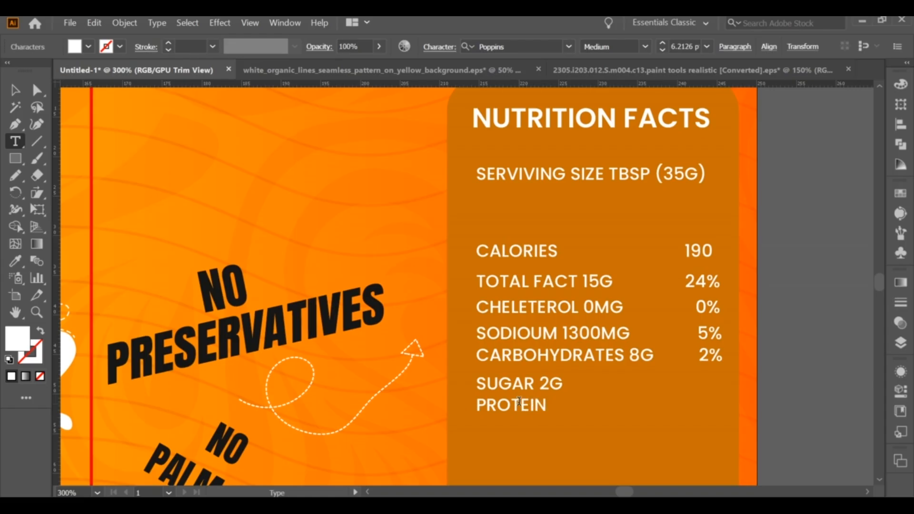
# Move the CALORIES and TOTAL FACT rows up under the serving size line and spread out the lower rows.
pyautogui.press('Escape')
pyautogui.scroll(-2, 513, 234)
pyautogui.scroll(1, 514, 229)
pyautogui.moveTo(510, 227); pyautogui.dragTo(506, 189)
pyautogui.scroll(3, 508, 193)
pyautogui.click(95, 151)
pyautogui.scroll(-4, 487, 251)
pyautogui.moveTo(491, 278); pyautogui.dragTo(491, 250)
pyautogui.scroll(2, 490, 259)
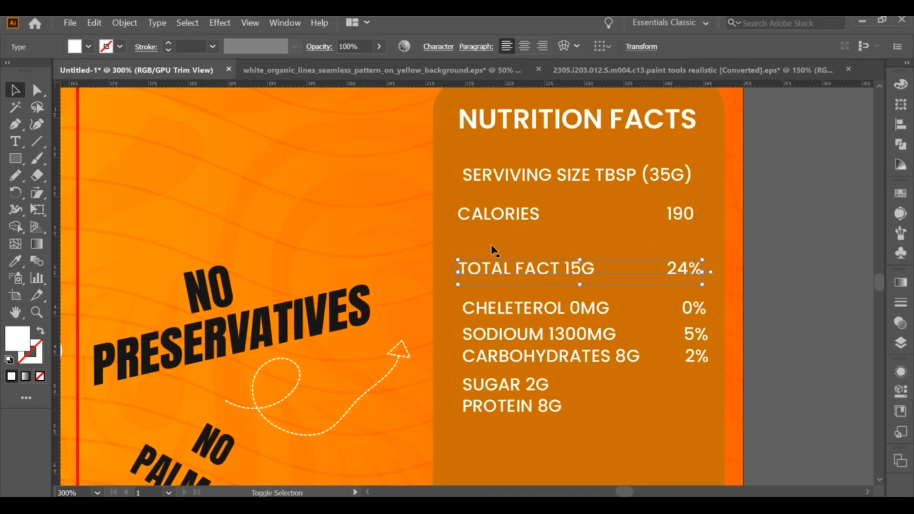
pyautogui.click(507, 363)
pyautogui.moveTo(507, 363); pyautogui.dragTo(515, 405)
# Draw a narrow white spacer bar between CALORIES and TOTAL FACT, and use a copy of it to position the CHELETEROL row.
pyautogui.press('m')
pyautogui.scroll(3, 496, 213)
pyautogui.moveTo(465, 231)
pyautogui.mouseDown()
pyautogui.moveTo(480, 284)
pyautogui.moveTo(474, 347)
pyautogui.mouseUp()
pyautogui.press('v')
pyautogui.click(470, 196)
pyautogui.moveTo(471, 270); pyautogui.dragTo(470, 328)
pyautogui.moveTo(473, 327); pyautogui.dragTo(478, 260)
pyautogui.moveTo(469, 478); pyautogui.dragTo(476, 338)
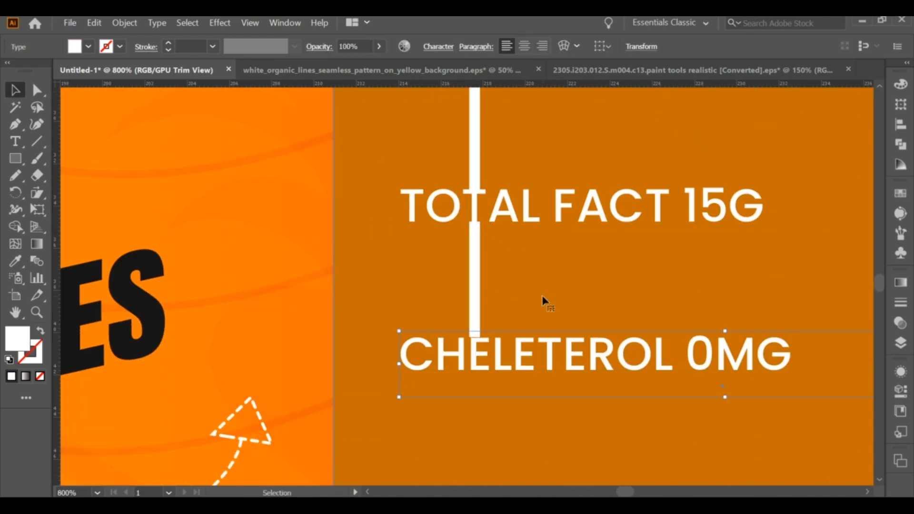
# Delete the upper spacer bar, copy the other one below CHELETEROL, and place the SODIOUM row against its lower end.
pyautogui.scroll(-2, 524, 190)
pyautogui.click(498, 209)
pyautogui.press('Delete')
pyautogui.moveTo(498, 151); pyautogui.dragTo(501, 296)
pyautogui.moveTo(490, 365); pyautogui.dragTo(496, 280)
# Place the CARBOHYDRATES row at the same gap using the spacer bar and shift the last rows further down.
pyautogui.scroll(1, 496, 280)
pyautogui.moveTo(506, 226); pyautogui.dragTo(524, 339)
pyautogui.moveTo(540, 325); pyautogui.dragTo(544, 243)
pyautogui.moveTo(519, 339); pyautogui.dragTo(519, 348)
pyautogui.keyDown('shift'); pyautogui.click(533, 382); pyautogui.keyUp('shift')
pyautogui.moveTo(538, 383); pyautogui.dragTo(538, 443)
# Use the spacer bar below CARBOHYDRATES to position the SUGAR 2G row at the same gap.
pyautogui.moveTo(556, 282); pyautogui.dragTo(533, 267)
pyautogui.moveTo(527, 207)
pyautogui.mouseDown()
pyautogui.moveTo(517, 307)
pyautogui.moveTo(531, 315)
pyautogui.moveTo(533, 217)
pyautogui.mouseUp()
pyautogui.click(546, 280)
pyautogui.keyDown('shift'); pyautogui.click(545, 248); pyautogui.keyUp('shift')
pyautogui.moveTo(545, 247); pyautogui.dragTo(543, 321)
pyautogui.click(539, 291)
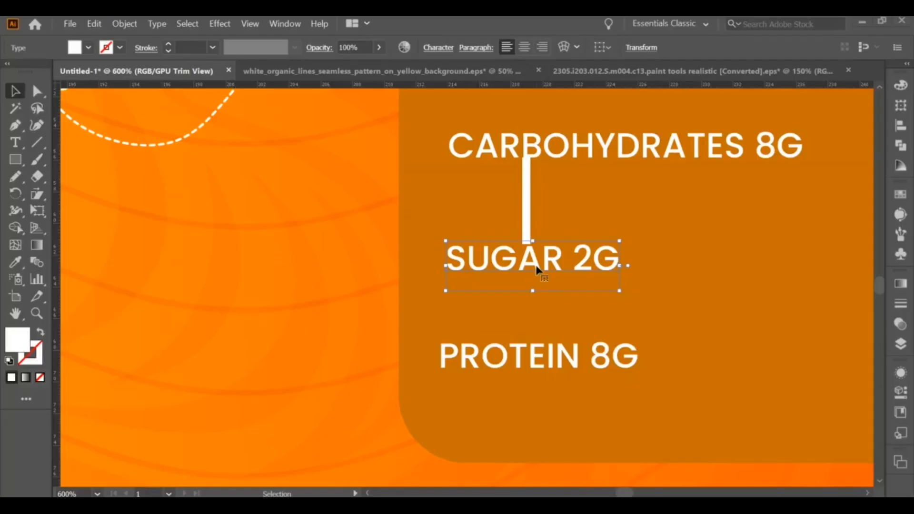
pyautogui.moveTo(544, 266); pyautogui.dragTo(506, 266)
# Move the spacer bar below SUGAR and place the PROTEIN 8G row at its lower end.
pyautogui.moveTo(527, 236); pyautogui.dragTo(541, 375)
pyautogui.scroll(-2, 541, 371)
pyautogui.press('space')
pyautogui.moveTo(552, 339); pyautogui.dragTo(551, 352)
# Restore and lock the panel background, and delete the remaining white spacer bar above PROTEIN.
pyautogui.click(531, 349)
pyautogui.press('Delete')
pyautogui.hotkey('ctrl', 'z')
pyautogui.hotkey('ctrl', '2')
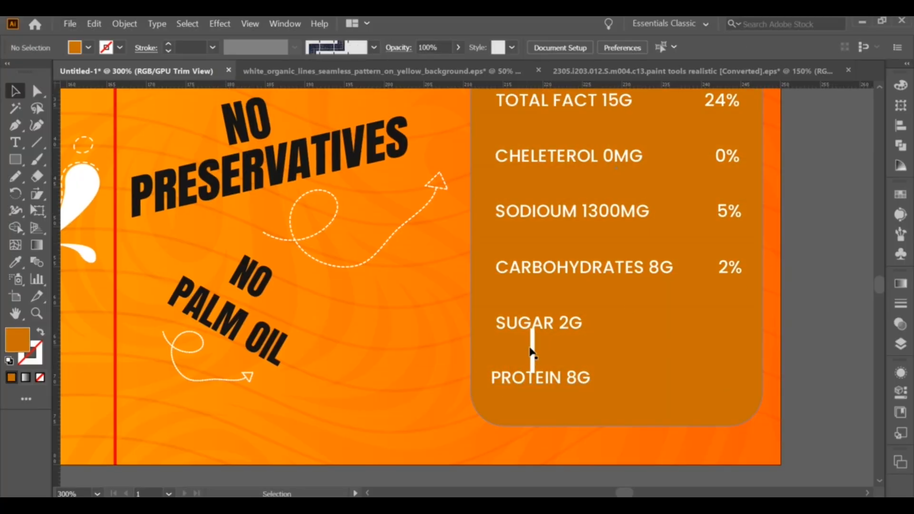
pyautogui.click(531, 349)
pyautogui.press('Delete')
# Select all the nutrition text lines and try to align them with the horizontal centre alignment.
pyautogui.moveTo(553, 129); pyautogui.dragTo(553, 159)
pyautogui.scroll(-2, 553, 159)
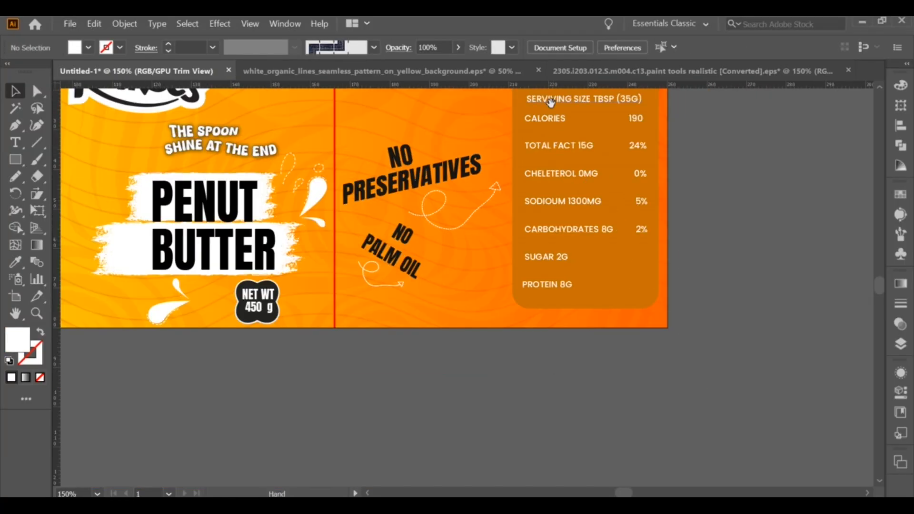
pyautogui.moveTo(551, 102); pyautogui.dragTo(553, 161)
pyautogui.click(555, 131)
pyautogui.keyDown('shift'); pyautogui.click(555, 158); pyautogui.keyUp('shift')
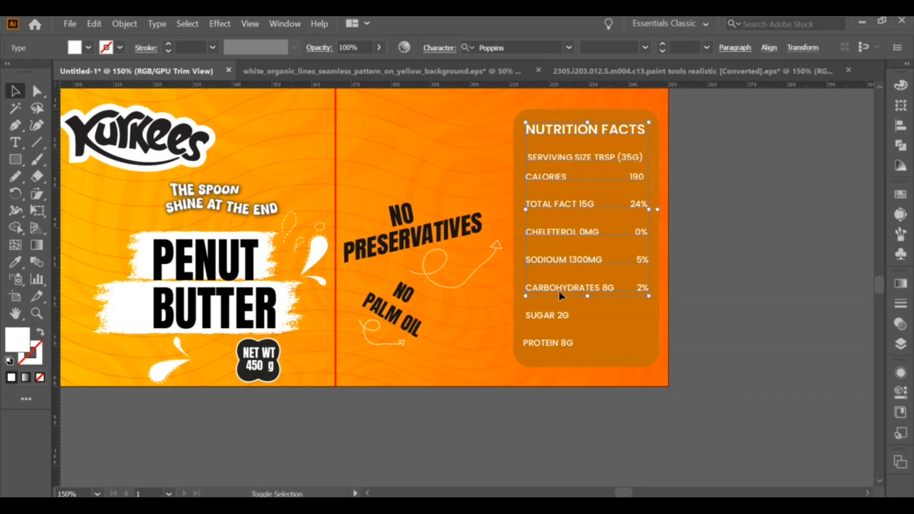
pyautogui.click(900, 125)
pyautogui.click(761, 118)
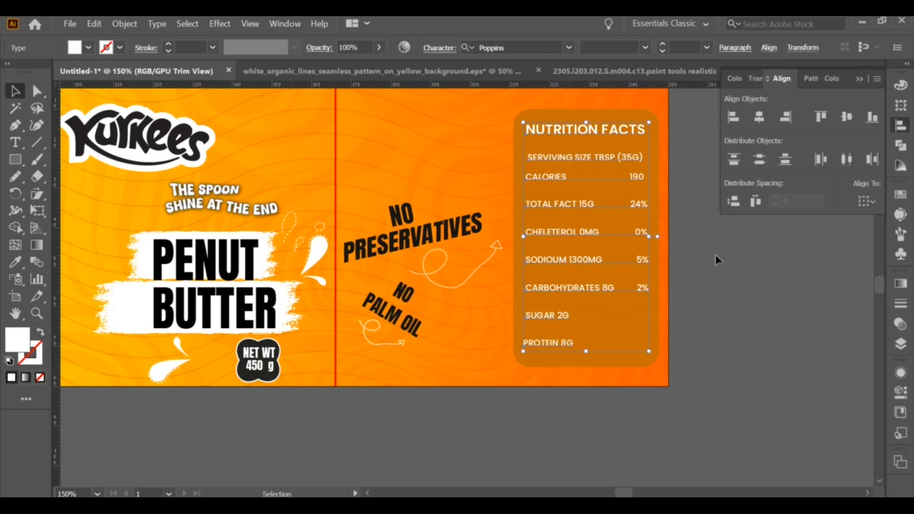
pyautogui.click(693, 285)
# Nudge the SUGAR 2G and PROTEIN 8G rows to line up with the left edge of the rows above.
pyautogui.scroll(1, 687, 289)
pyautogui.click(492, 325)
pyautogui.click(492, 326)
pyautogui.moveTo(493, 324); pyautogui.dragTo(517, 337)
pyautogui.click(672, 317)
pyautogui.scroll(-1, 670, 316)
pyautogui.scroll(2, 561, 361)
pyautogui.moveTo(513, 283); pyautogui.dragTo(507, 286)
pyautogui.click(737, 312)
pyautogui.scroll(-1, 653, 281)
pyautogui.scroll(-3, 614, 247)
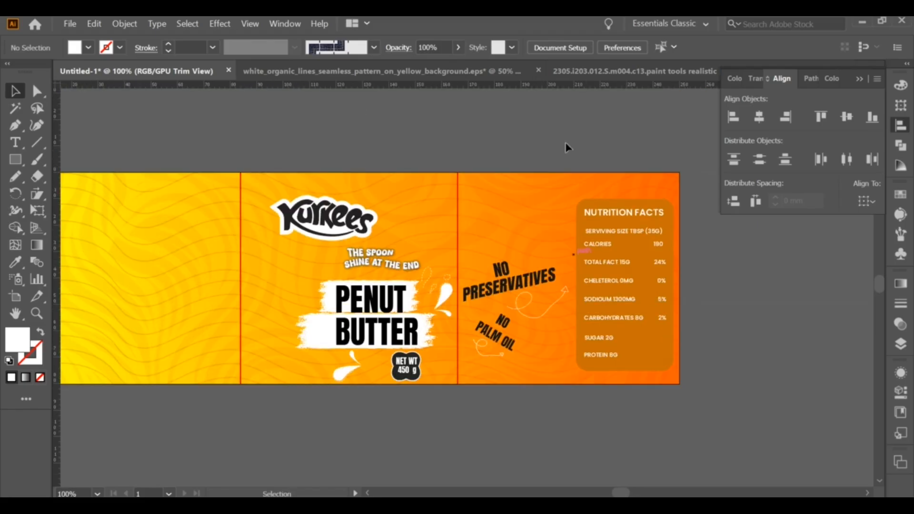
# Try the mustard yellow fill #C9A305 on the nutrition panel background.
pyautogui.scroll(1, 542, 170)
pyautogui.click(615, 205)
pyautogui.doubleClick(27, 332)
pyautogui.moveTo(361, 254)
pyautogui.mouseDown()
pyautogui.moveTo(344, 244)
pyautogui.moveTo(353, 248)
pyautogui.mouseUp()
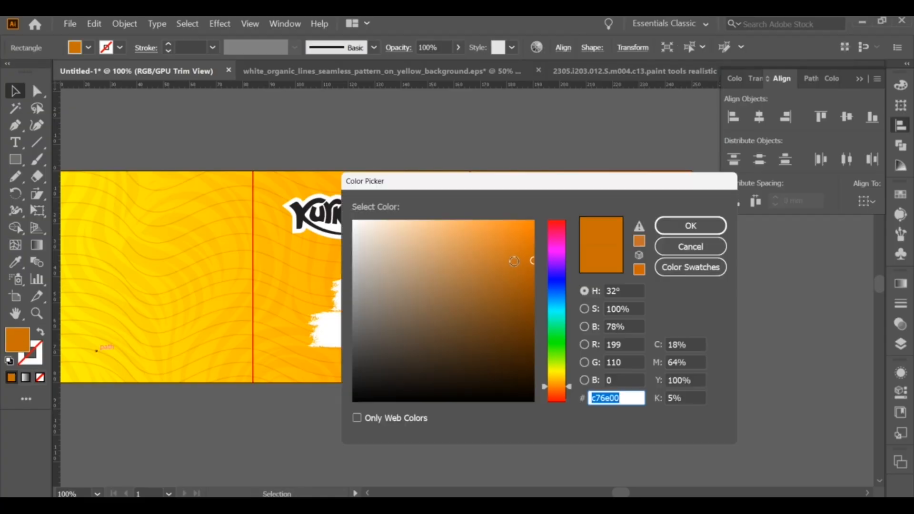
pyautogui.moveTo(568, 386); pyautogui.dragTo(566, 378)
pyautogui.moveTo(525, 250); pyautogui.dragTo(530, 259)
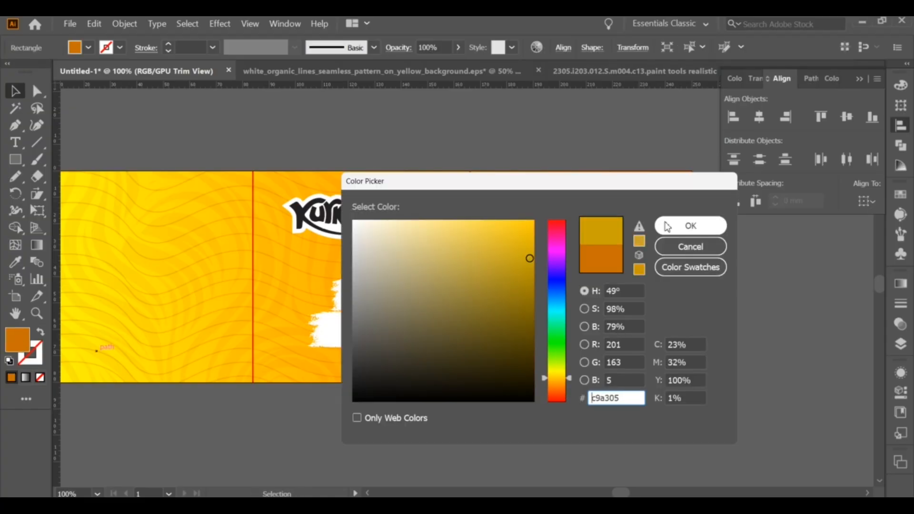
pyautogui.click(667, 227)
# Draw a white rectangle in the upper left area of the empty yellow panel.
pyautogui.scroll(2, 713, 248)
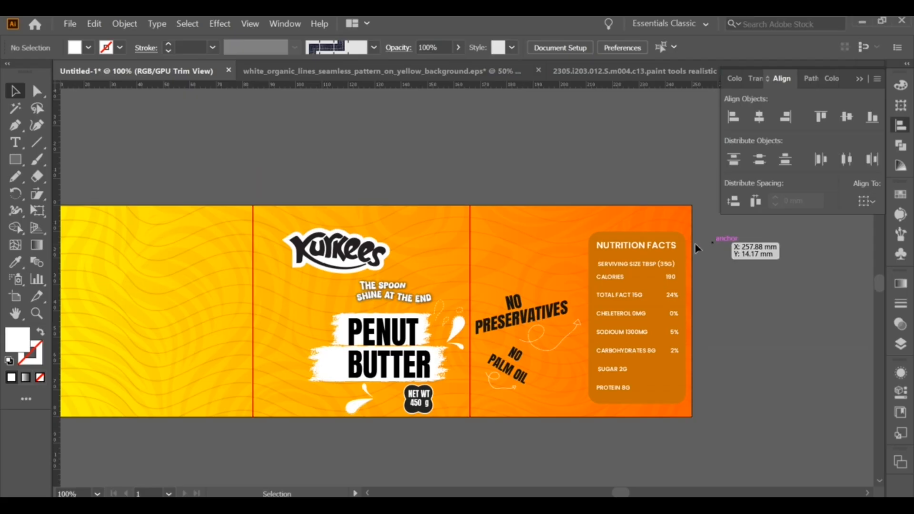
pyautogui.scroll(1, 628, 295)
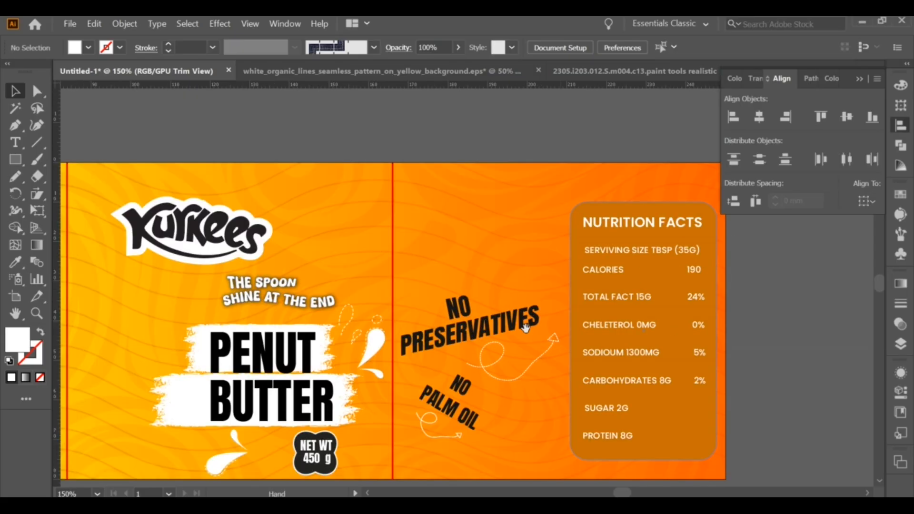
pyautogui.moveTo(346, 475); pyautogui.dragTo(438, 404)
pyautogui.scroll(-1, 438, 402)
pyautogui.moveTo(245, 336); pyautogui.dragTo(384, 322)
pyautogui.scroll(1, 195, 228)
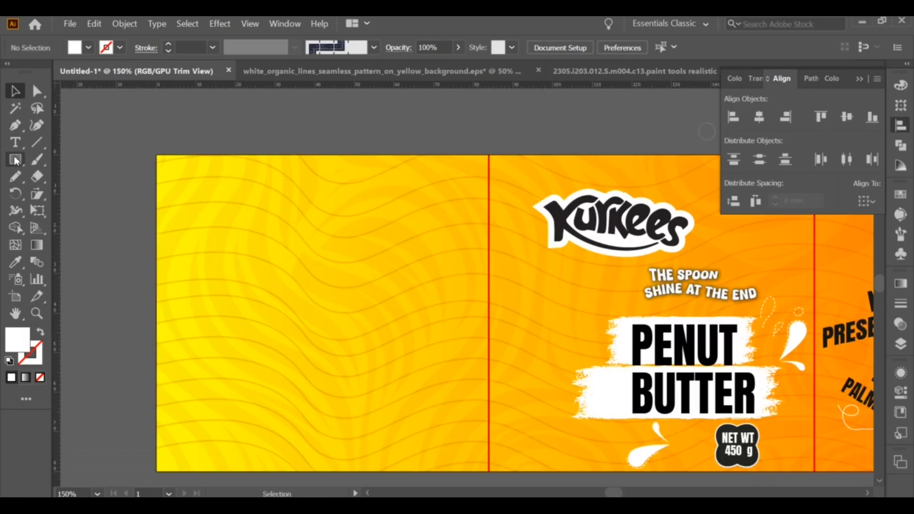
pyautogui.moveTo(173, 181); pyautogui.dragTo(346, 338)
# Apply a Scribble effect to the white rectangle with its path overlap increased to about 5 mm.
pyautogui.click(227, 24)
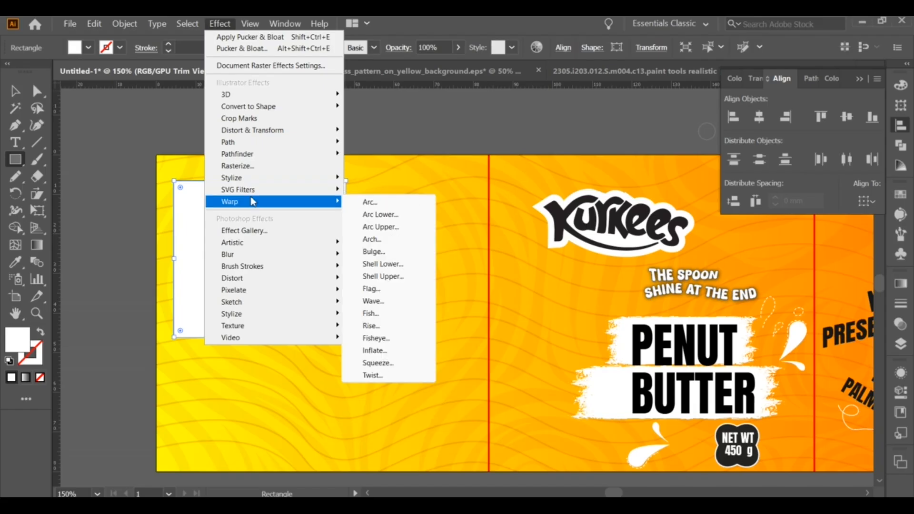
pyautogui.moveTo(248, 178)
pyautogui.click(418, 239)
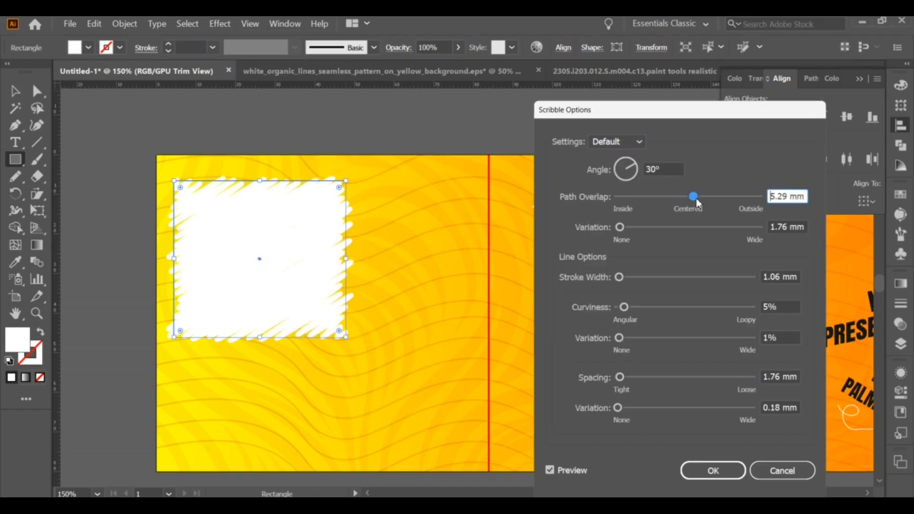
pyautogui.moveTo(698, 202); pyautogui.dragTo(695, 203)
pyautogui.click(695, 469)
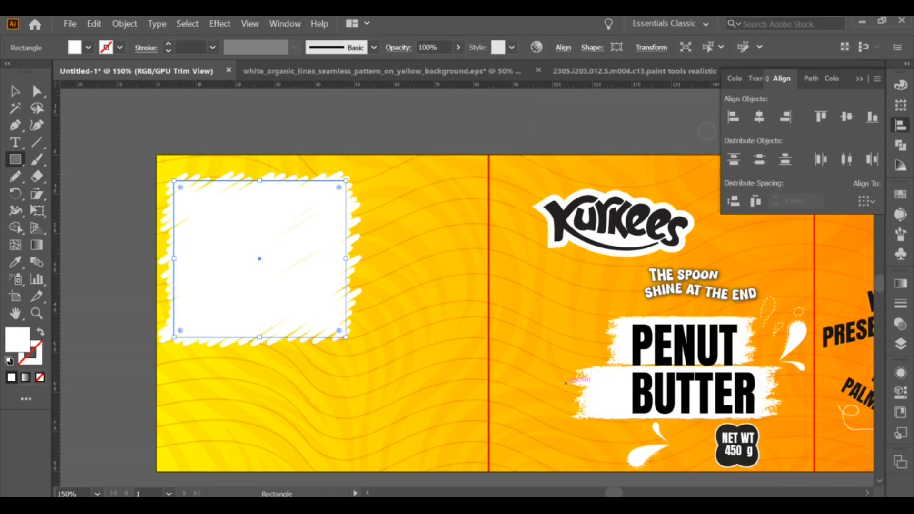
pyautogui.hotkey('ctrl', '-')
pyautogui.press('i')
pyautogui.click(783, 281)
pyautogui.hotkey('ctrl', 'z')
# Shift the scribbled rectangle to the right and fill it with the muted orange #EAA224.
pyautogui.scroll(1, 298, 334)
pyautogui.click(21, 94)
pyautogui.click(125, 139)
pyautogui.click(900, 195)
pyautogui.moveTo(298, 242)
pyautogui.mouseDown()
pyautogui.moveTo(310, 255)
pyautogui.moveTo(346, 255)
pyautogui.moveTo(378, 237)
pyautogui.moveTo(347, 247)
pyautogui.mouseUp()
pyautogui.scroll(1, 378, 237)
pyautogui.click(758, 261)
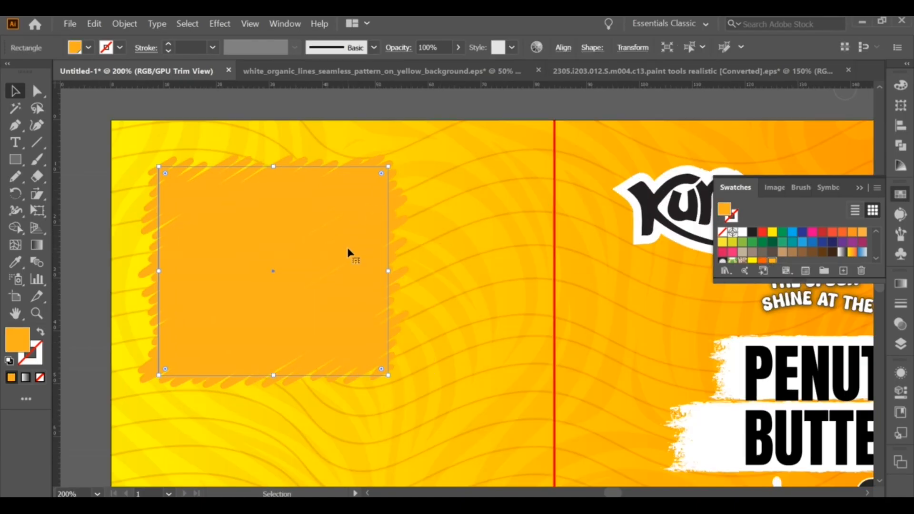
pyautogui.doubleClick(23, 342)
pyautogui.press('Escape')
pyautogui.click(97, 126)
# Turn a copy of the PENUT lettering on the scribbled box into the heading INGERIDENT and scale it to the box width.
pyautogui.scroll(-1, 291, 221)
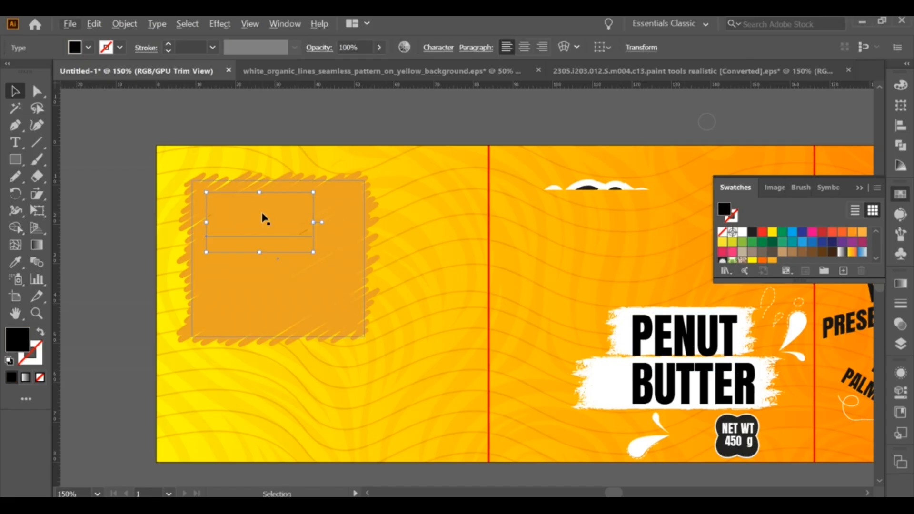
pyautogui.doubleClick(294, 212)
pyautogui.write('INGER')
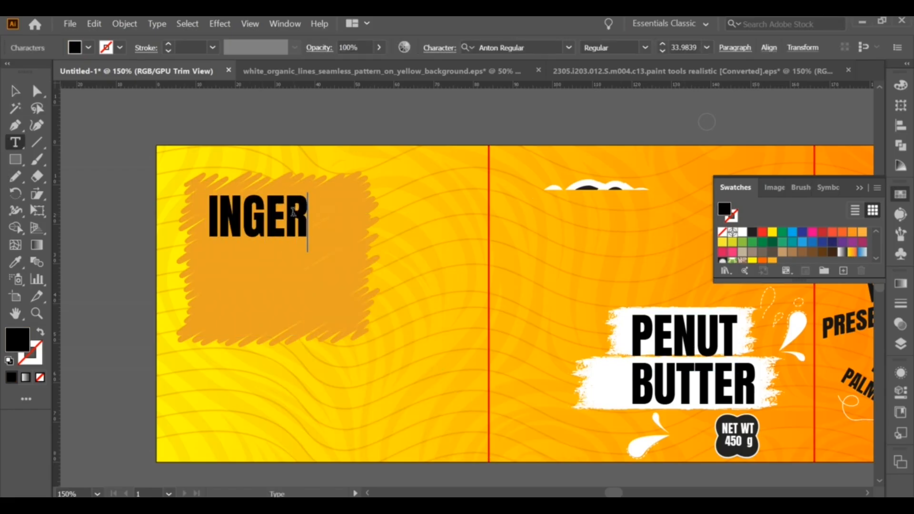
pyautogui.write('IDENT')
pyautogui.press('Escape')
pyautogui.moveTo(403, 222); pyautogui.dragTo(365, 221)
# Make the ingredient heading white by sampling the brush banner, and change a duplicate below it to Peanuts.
pyautogui.moveTo(334, 222); pyautogui.dragTo(299, 262)
pyautogui.press('i')
pyautogui.click(606, 375)
pyautogui.press('v')
pyautogui.doubleClick(299, 262)
pyautogui.write('P')
pyautogui.press('capslock')
pyautogui.write('ean')
pyautogui.click(15, 91)
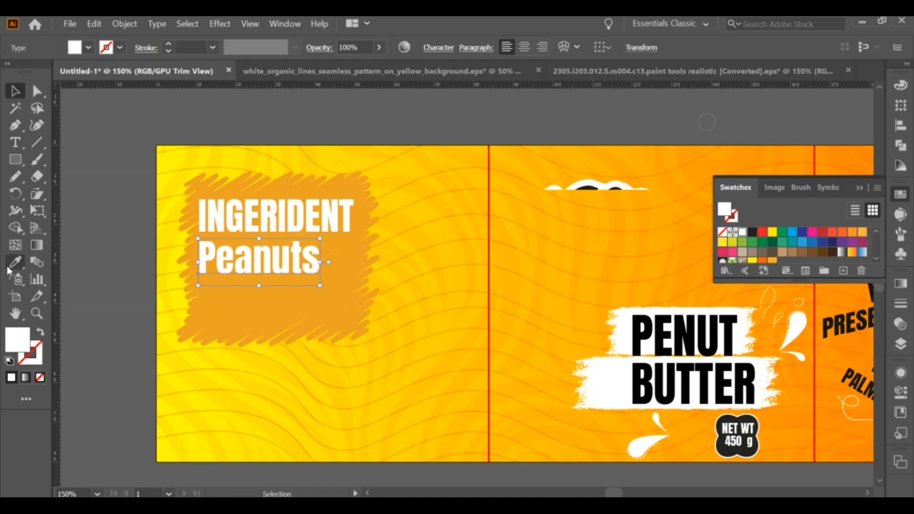
# Recolour the Peanuts line black by sampling the PENUT BUTTER lettering.
pyautogui.click(15, 262)
pyautogui.click(639, 381)
pyautogui.click(15, 91)
# Duplicate the Peanuts line below and change the copy to Salt.
pyautogui.moveTo(281, 260); pyautogui.dragTo(286, 283)
pyautogui.press('t')
pyautogui.doubleClick(300, 290)
pyautogui.press('capslock')
pyautogui.write('S')
pyautogui.press('capslock')
pyautogui.write('a')
# Duplicate the Salt line below and change the copy to Sugar.
pyautogui.click(16, 92)
pyautogui.moveTo(287, 283); pyautogui.dragTo(286, 317)
pyautogui.press('t')
pyautogui.moveTo(269, 319)
pyautogui.mouseDown()
pyautogui.moveTo(317, 320)
pyautogui.moveTo(278, 360)
pyautogui.moveTo(271, 321)
pyautogui.mouseUp()
# Extend the scribbled box downward around the ingredient list and nudge Salt to sit evenly between Peanuts and Sugar.
pyautogui.click(16, 92)
pyautogui.click(223, 295)
pyautogui.click(114, 208)
pyautogui.moveTo(283, 284); pyautogui.dragTo(283, 289)
pyautogui.moveTo(282, 289); pyautogui.dragTo(282, 286)
# Try a brighter orange fill on the rectangle behind the ingredients text.
pyautogui.click(141, 238)
pyautogui.click(195, 241)
pyautogui.doubleClick(21, 337)
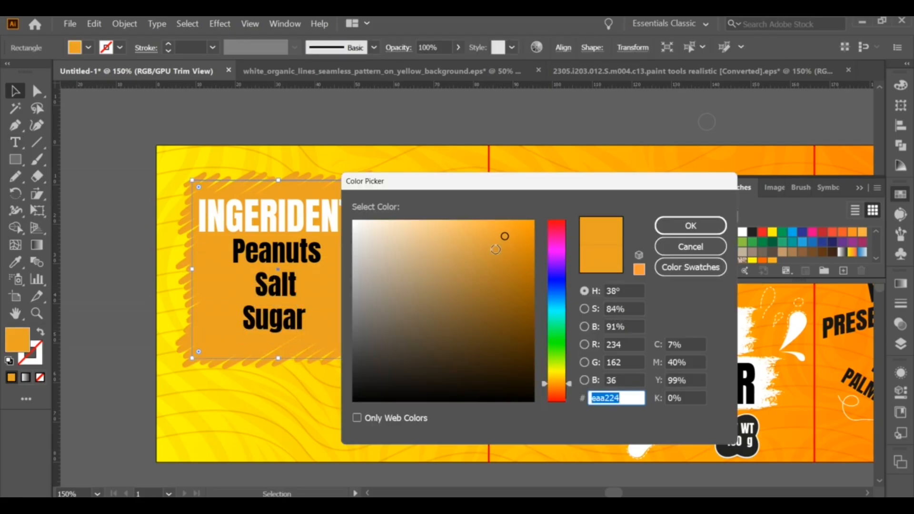
pyautogui.click(501, 222)
pyautogui.click(690, 226)
pyautogui.click(435, 127)
pyautogui.scroll(-1, 434, 127)
pyautogui.hotkey('ctrl', 'z')
# Scale down the INGERIDENT heading and the Peanuts line and centre both in the scribbled box.
pyautogui.click(192, 182)
pyautogui.moveTo(261, 220); pyautogui.dragTo(269, 202)
pyautogui.scroll(1, 340, 230)
pyautogui.click(367, 143)
pyautogui.moveTo(413, 143); pyautogui.dragTo(361, 137)
pyautogui.click(355, 175)
pyautogui.moveTo(382, 177); pyautogui.dragTo(346, 165)
# Scale down the Salt and Sugar lines and stack them centred beneath Peanuts.
pyautogui.click(344, 210)
pyautogui.moveTo(357, 209); pyautogui.dragTo(351, 209)
pyautogui.moveTo(338, 206); pyautogui.dragTo(334, 187)
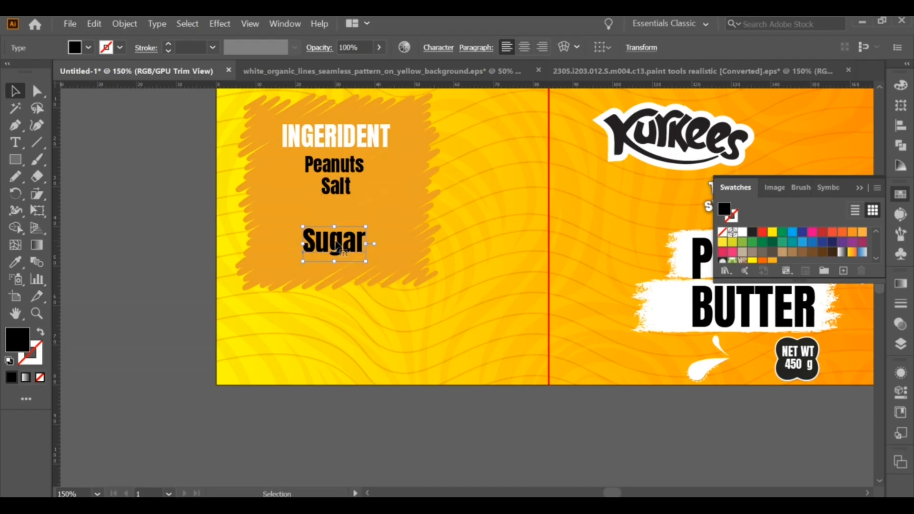
pyautogui.moveTo(347, 245); pyautogui.dragTo(346, 214)
# Nudge the Salt and Sugar lines downward so the three ingredients are evenly spaced.
pyautogui.click(341, 187)
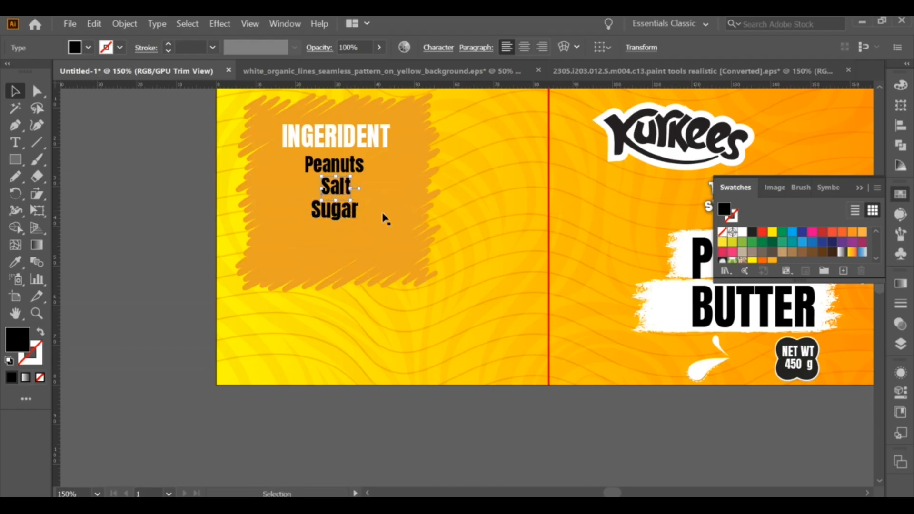
pyautogui.press('Down')
pyautogui.press('Down')
pyautogui.click(336, 194)
pyautogui.press('Down')
pyautogui.click(206, 159)
pyautogui.click(334, 208)
pyautogui.click(226, 186)
# Shorten the scribbled ingredients box by raising its lower edge.
pyautogui.click(310, 250)
pyautogui.moveTo(339, 282); pyautogui.dragTo(334, 263)
pyautogui.click(200, 221)
pyautogui.moveTo(200, 220); pyautogui.dragTo(212, 198)
# Draw an orange rounded rectangle beneath the ingredients box and move it slightly up from the panel's lower edge.
pyautogui.press('m')
pyautogui.moveTo(246, 275); pyautogui.dragTo(460, 357)
pyautogui.moveTo(448, 283); pyautogui.dragTo(447, 285)
pyautogui.press('t')
pyautogui.press('v')
pyautogui.click(111, 171)
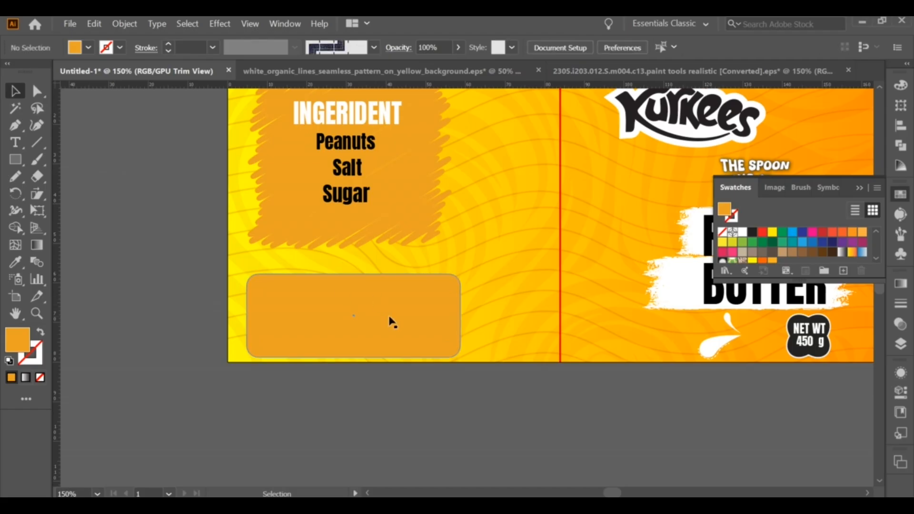
pyautogui.moveTo(389, 315); pyautogui.dragTo(389, 309)
# Add the text MANUFACTURED BY and centre it in the upper part of the orange rounded rectangle.
pyautogui.scroll(2, 389, 309)
pyautogui.press('t')
pyautogui.click(195, 257)
pyautogui.press('BackSpace')
pyautogui.write('Manufact')
pyautogui.press('BackSpace')
pyautogui.press('BackSpace')
pyautogui.press('BackSpace')
pyautogui.press('BackSpace')
pyautogui.press('capslock')
pyautogui.write('ANUFACTURED BY')
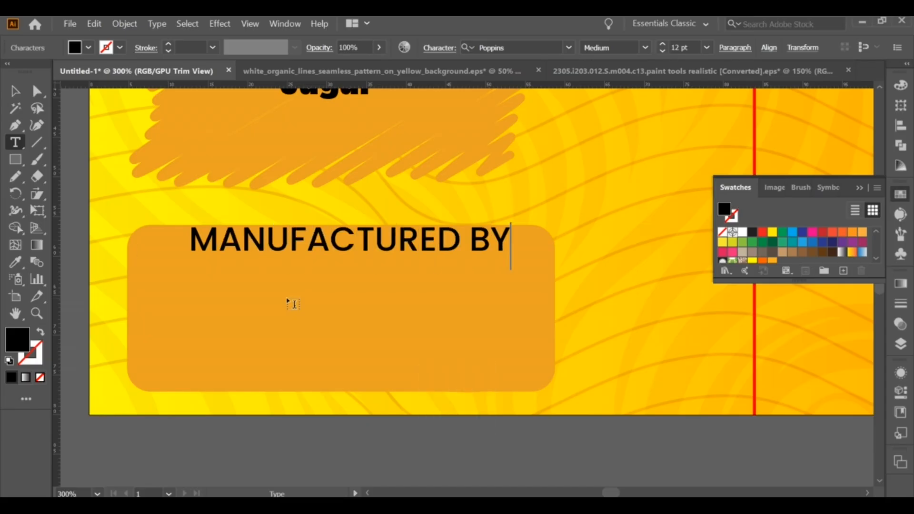
pyautogui.click(15, 90)
pyautogui.moveTo(307, 261); pyautogui.dragTo(295, 279)
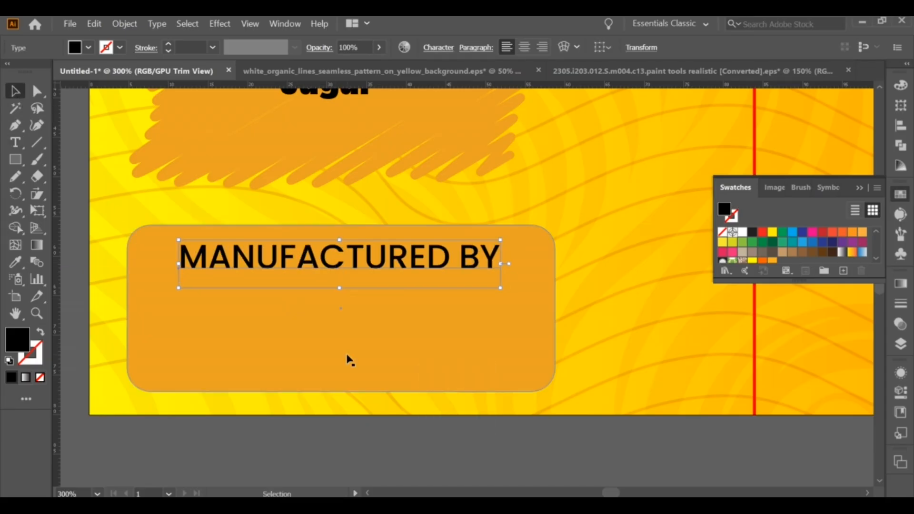
pyautogui.click(403, 406)
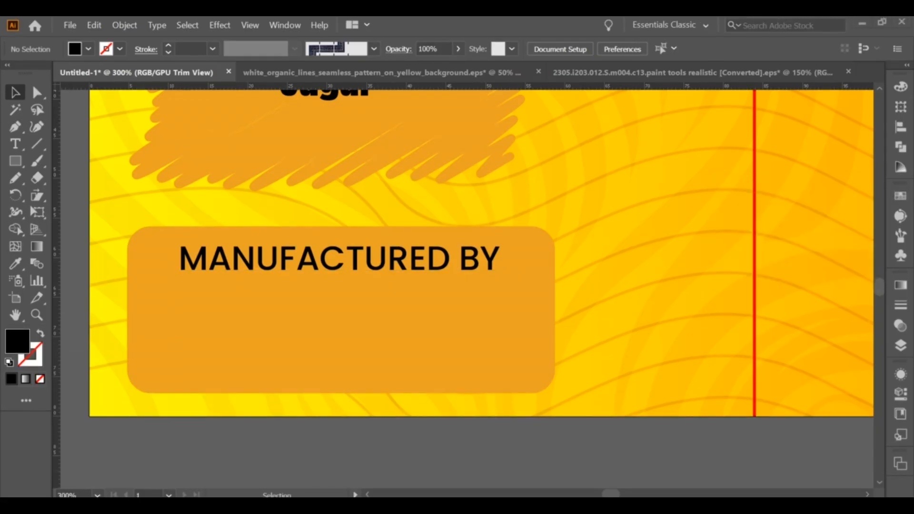
# Add the line ANEES FOOD COMPANY under MANUFACTURED BY, scaled down and centred in the box.
pyautogui.click(15, 144)
pyautogui.click(209, 305)
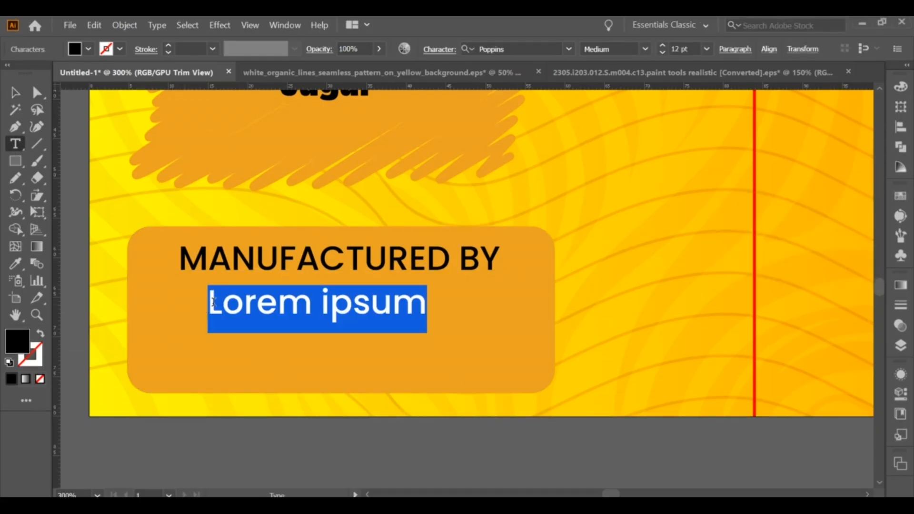
pyautogui.write('ANEES FOOD')
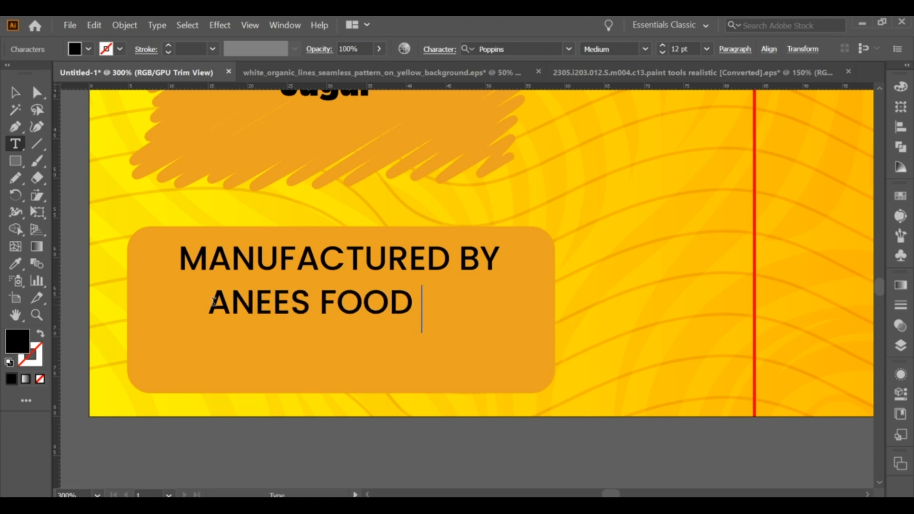
pyautogui.click(14, 93)
pyautogui.moveTo(591, 308); pyautogui.dragTo(499, 308)
pyautogui.moveTo(445, 301); pyautogui.dragTo(413, 306)
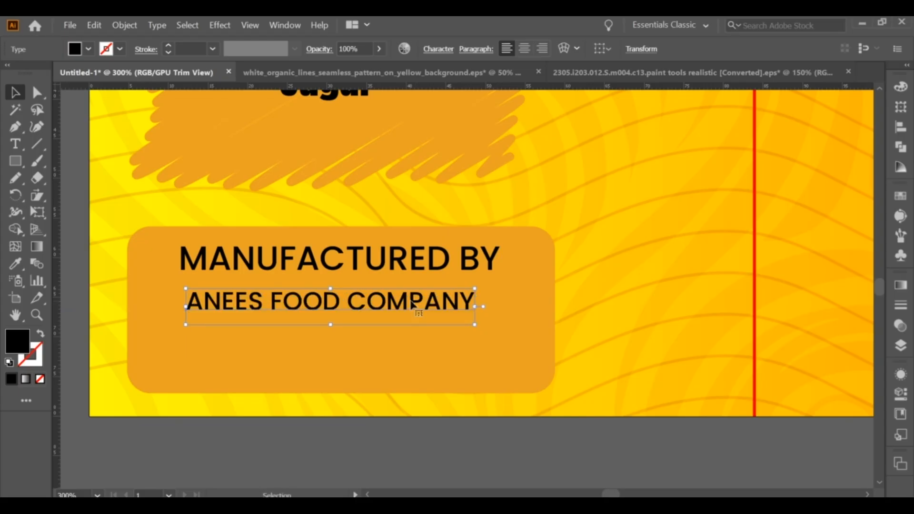
pyautogui.click(405, 423)
# Bring the Facebook and globe icons from the other open document into the manufacturer box.
pyautogui.click(420, 71)
pyautogui.click(493, 195)
pyautogui.keyDown('shift'); pyautogui.click(646, 186); pyautogui.keyUp('shift')
pyautogui.moveTo(645, 188); pyautogui.dragTo(330, 242)
pyautogui.scroll(-4, 332, 243)
pyautogui.moveTo(95, 253); pyautogui.dragTo(258, 290)
# Resize the Facebook and globe icons to match and space them in a row beneath ANEES FOOD COMPANY.
pyautogui.scroll(1, 389, 260)
pyautogui.scroll(1, 389, 260)
pyautogui.scroll(1, 259, 288)
pyautogui.moveTo(387, 272); pyautogui.dragTo(305, 268)
pyautogui.scroll(2, 280, 279)
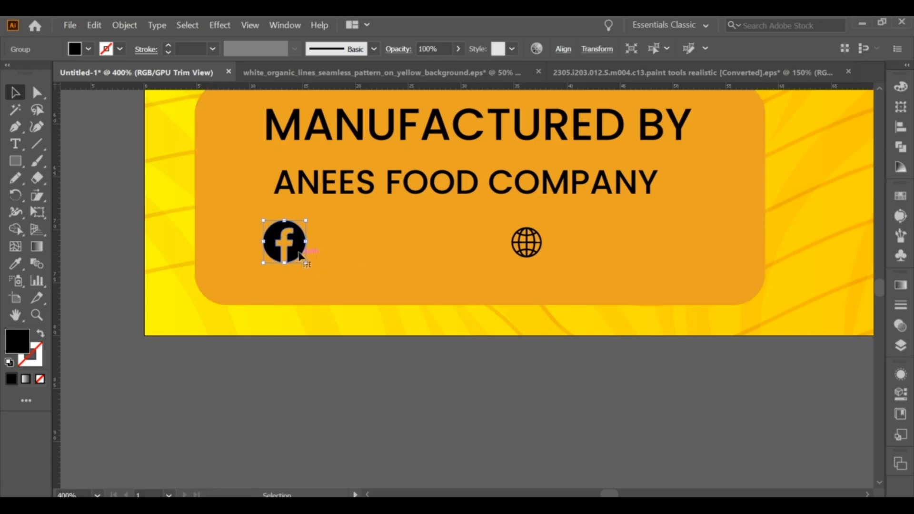
pyautogui.moveTo(524, 231); pyautogui.dragTo(322, 263)
pyautogui.scroll(2, 289, 238)
pyautogui.moveTo(303, 242); pyautogui.dragTo(773, 260)
pyautogui.scroll(-2, 604, 293)
pyautogui.moveTo(606, 290); pyautogui.dragTo(527, 310)
# Duplicate the company line beside the Facebook icon and shorten the copy to ANEES.
pyautogui.moveTo(465, 234); pyautogui.dragTo(746, 312)
pyautogui.tripleClick(464, 304)
pyautogui.press('BackSpace')
pyautogui.press('Escape')
# Duplicate the ANEES text and place the copy beside the globe icon.
pyautogui.moveTo(399, 307); pyautogui.dragTo(660, 304)
pyautogui.click(613, 297)
pyautogui.keyDown('ctrl'); pyautogui.click(610, 298); pyautogui.keyUp('ctrl')
pyautogui.rightClick(602, 299)
pyautogui.moveTo(638, 431)
pyautogui.click(533, 430)
pyautogui.click(536, 429)
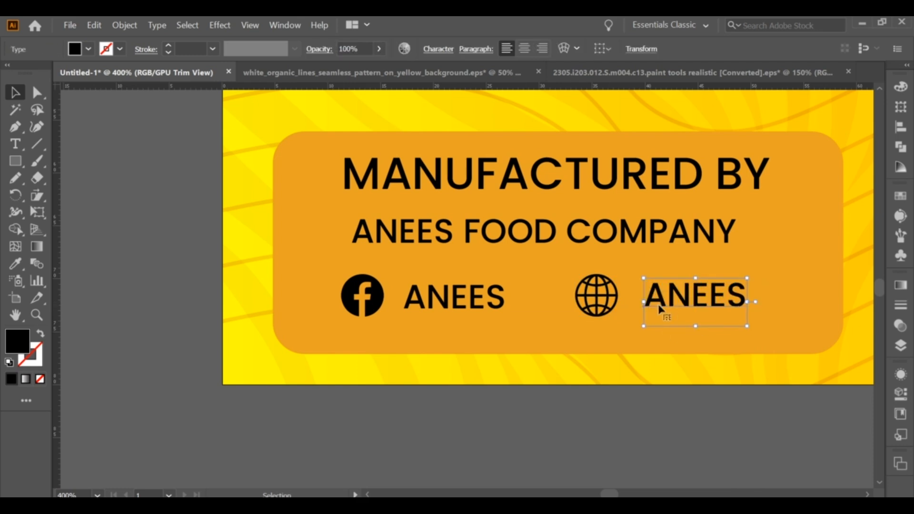
pyautogui.doubleClick(660, 307)
pyautogui.write('WWW.ANEES.COM')
pyautogui.press('Escape')
pyautogui.press('y')
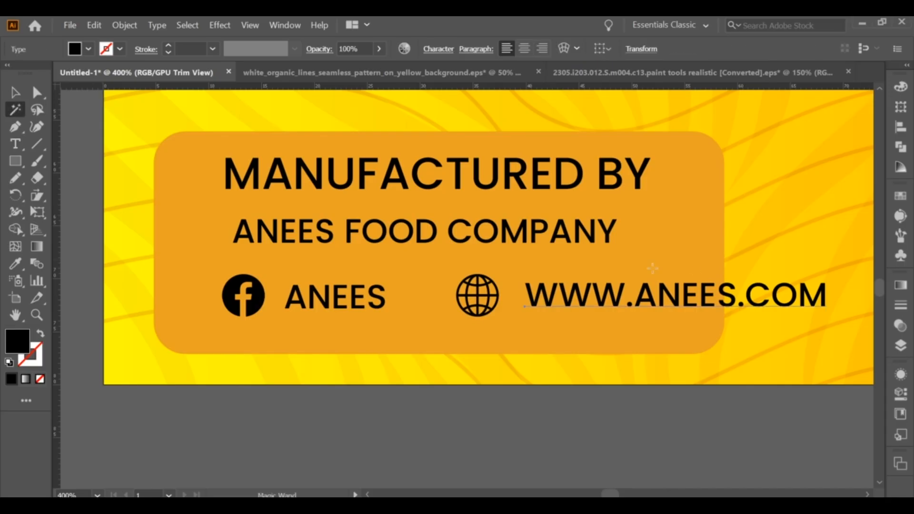
pyautogui.moveTo(827, 302); pyautogui.dragTo(698, 305)
pyautogui.moveTo(670, 304); pyautogui.dragTo(708, 297)
pyautogui.moveTo(674, 301); pyautogui.dragTo(670, 300)
# Recolour the Facebook and globe icons white.
pyautogui.click(484, 296)
pyautogui.keyDown('shift'); pyautogui.click(238, 298); pyautogui.keyUp('shift')
pyautogui.doubleClick(17, 345)
pyautogui.moveTo(355, 257); pyautogui.dragTo(347, 214)
pyautogui.click(699, 229)
# Recolour all four text items in the manufacturer box white.
pyautogui.click(415, 307)
pyautogui.click(378, 303)
pyautogui.keyDown('shift'); pyautogui.click(702, 301); pyautogui.keyUp('shift')
pyautogui.keyDown('shift'); pyautogui.click(552, 181); pyautogui.keyUp('shift')
pyautogui.keyDown('shift'); pyautogui.click(385, 240); pyautogui.keyUp('shift')
pyautogui.doubleClick(12, 342)
pyautogui.click(688, 228)
# Examine the finished manufacturer box and the overall three-panel layout.
pyautogui.scroll(-2, 633, 248)
pyautogui.moveTo(610, 220); pyautogui.dragTo(563, 311)
pyautogui.scroll(-1, 384, 298)
pyautogui.click(300, 286)
pyautogui.scroll(-2, 388, 217)
pyautogui.moveTo(586, 235); pyautogui.dragTo(491, 292)
pyautogui.scroll(2, 566, 245)
pyautogui.scroll(-1, 564, 275)
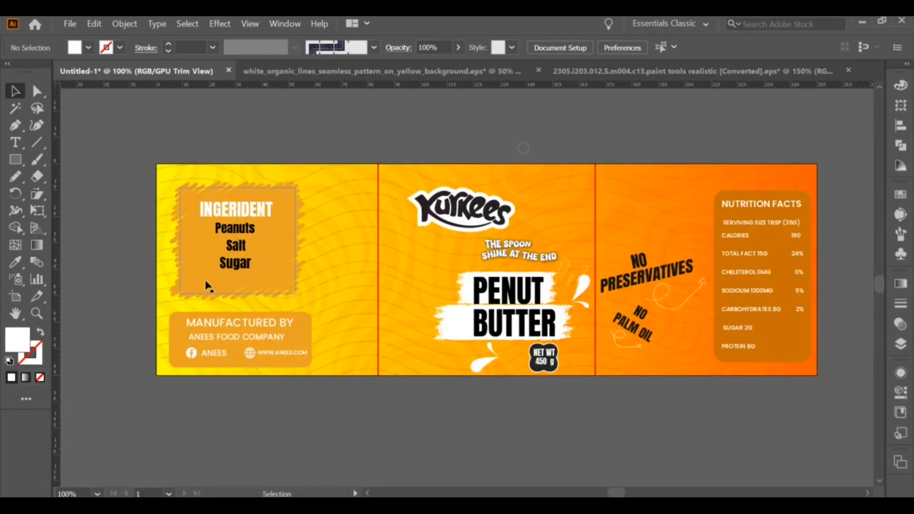
# Place the ChatGPT peanut butter toast image from the Downloads folder onto the artboard.
pyautogui.click(71, 24)
pyautogui.click(104, 213)
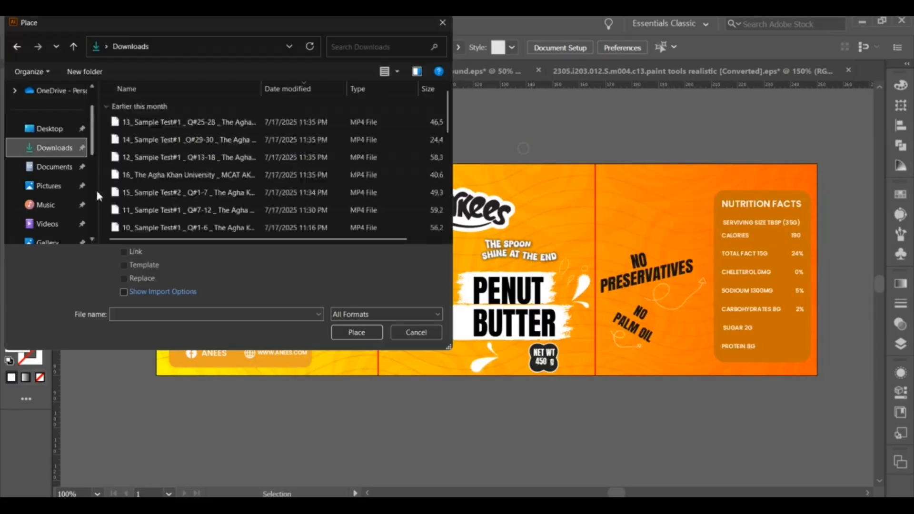
pyautogui.click(360, 336)
pyautogui.moveTo(339, 248); pyautogui.dragTo(467, 315)
pyautogui.scroll(2, 383, 310)
pyautogui.scroll(-1, 391, 308)
# Tilt and enlarge the toast image and position it across the line between the ingredients and front panels.
pyautogui.moveTo(407, 408); pyautogui.dragTo(369, 334)
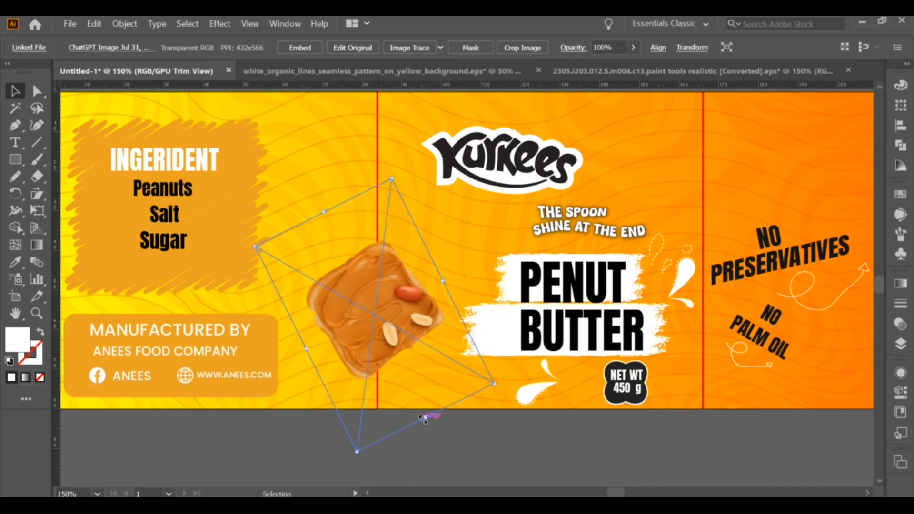
pyautogui.moveTo(424, 418); pyautogui.dragTo(435, 441)
pyautogui.moveTo(392, 343); pyautogui.dragTo(385, 352)
pyautogui.moveTo(286, 367); pyautogui.dragTo(292, 363)
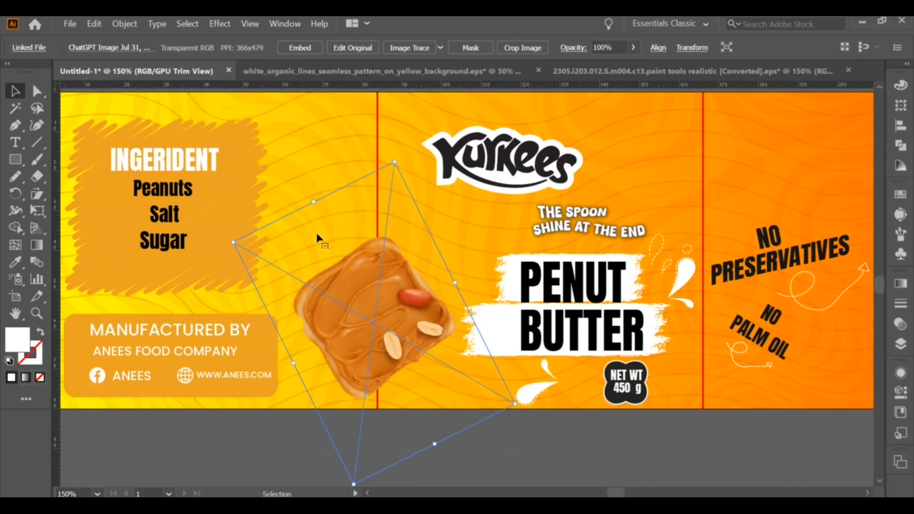
# Embed the toast image and apply a Drop Shadow effect to it.
pyautogui.click(300, 47)
pyautogui.click(220, 24)
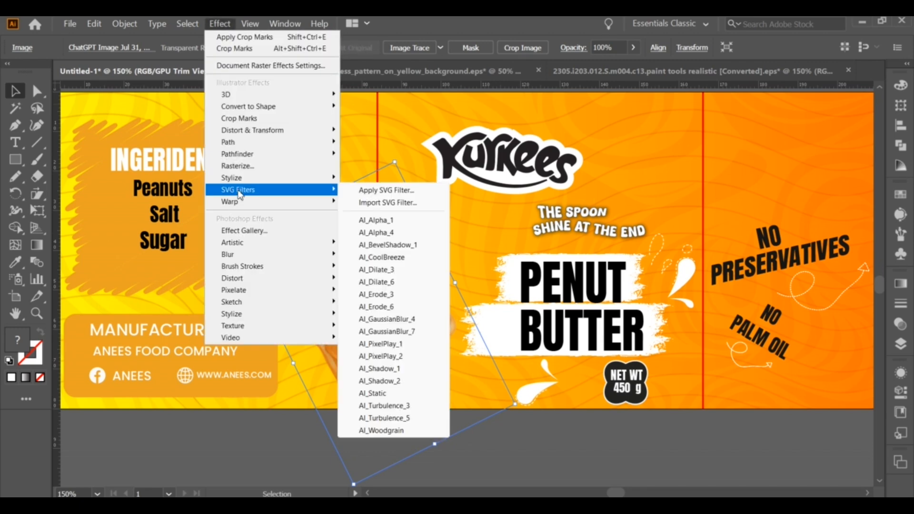
pyautogui.click(348, 187)
pyautogui.click(608, 469)
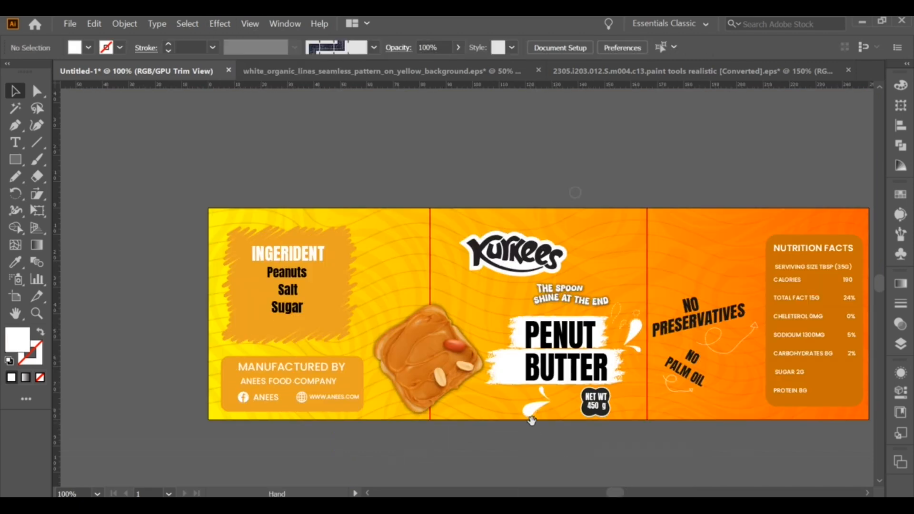
# Apply a Drop Shadow effect to the scribbled ingredients box and the manufacturer box.
pyautogui.moveTo(532, 421); pyautogui.dragTo(512, 384)
pyautogui.click(319, 290)
pyautogui.click(346, 261)
pyautogui.click(221, 23)
pyautogui.moveTo(259, 177)
pyautogui.click(376, 177)
pyautogui.click(618, 470)
pyautogui.click(637, 145)
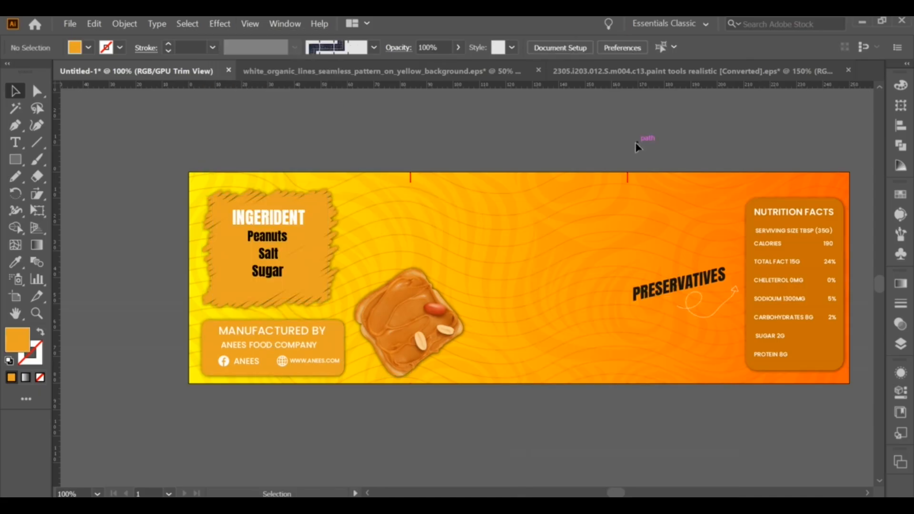
# Select the complete NET WT 450 g badge and nudge it slightly up, closer to the BUTTER lettering.
pyautogui.scroll(-1, 585, 183)
pyautogui.moveTo(560, 284); pyautogui.dragTo(537, 298)
pyautogui.scroll(2, 537, 300)
pyautogui.scroll(-1, 541, 300)
pyautogui.click(583, 330)
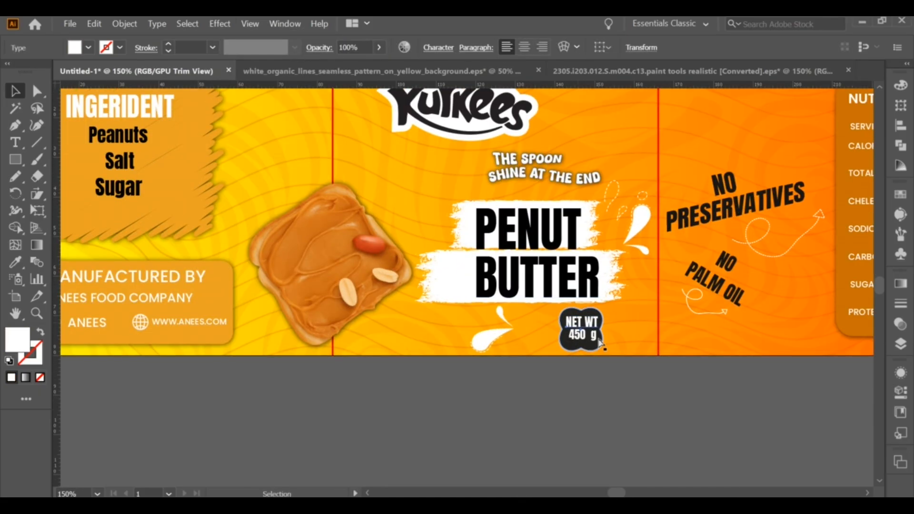
pyautogui.keyDown('shift'); pyautogui.click(598, 344); pyautogui.keyUp('shift')
pyautogui.moveTo(592, 337); pyautogui.dragTo(592, 332)
# Shift the NO PRESERVATIVES and NO PALM OIL claims with the latter's arrow slightly left, toward the line bordering the front panel.
pyautogui.moveTo(703, 276); pyautogui.dragTo(624, 305)
pyautogui.click(661, 245)
pyautogui.moveTo(661, 245); pyautogui.dragTo(653, 248)
pyautogui.click(686, 308)
pyautogui.click(637, 318)
pyautogui.keyDown('shift'); pyautogui.click(625, 344); pyautogui.keyUp('shift')
pyautogui.moveTo(645, 324); pyautogui.dragTo(628, 334)
pyautogui.click(624, 385)
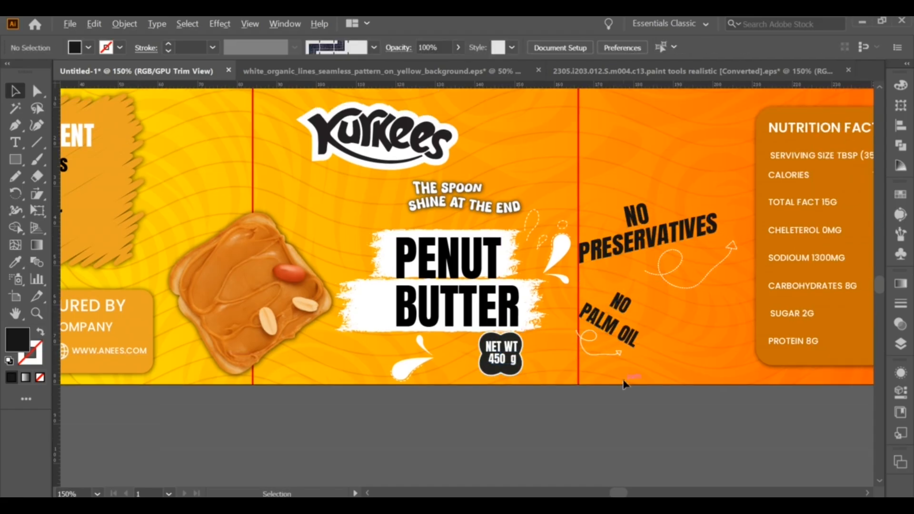
pyautogui.scroll(-1, 622, 382)
pyautogui.moveTo(519, 425); pyautogui.dragTo(514, 404)
pyautogui.moveTo(376, 309); pyautogui.dragTo(399, 314)
pyautogui.moveTo(338, 336); pyautogui.dragTo(219, 412)
pyautogui.click(453, 402)
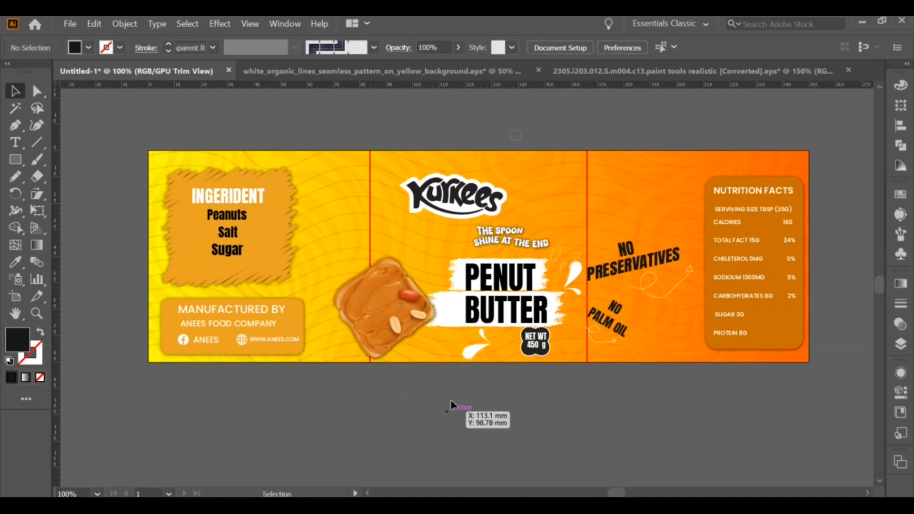
pyautogui.scroll(2, 428, 273)
pyautogui.click(369, 206)
pyautogui.click(291, 176)
pyautogui.moveTo(282, 171); pyautogui.dragTo(334, 229)
pyautogui.press('n')
pyautogui.moveTo(426, 208); pyautogui.dragTo(430, 201)
pyautogui.click(304, 263)
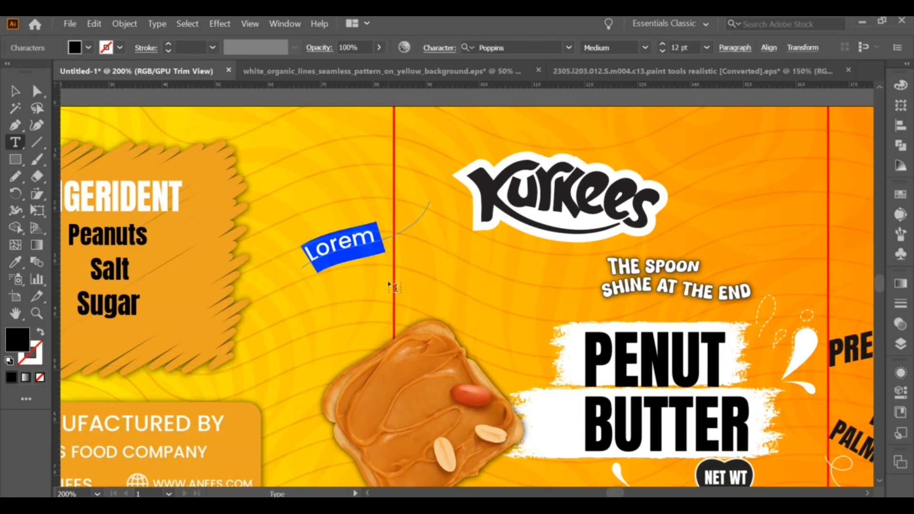
pyautogui.write('1 TBSP 4G')
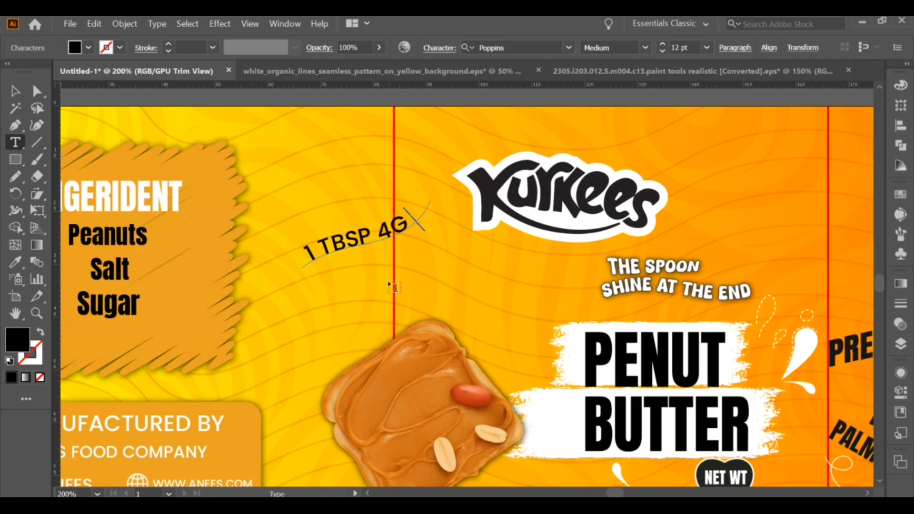
pyautogui.press('Escape')
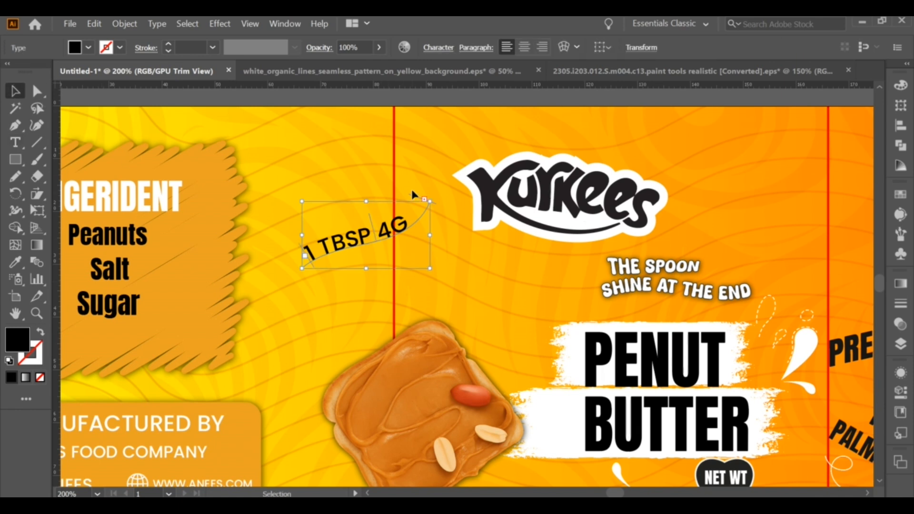
pyautogui.press('Delete')
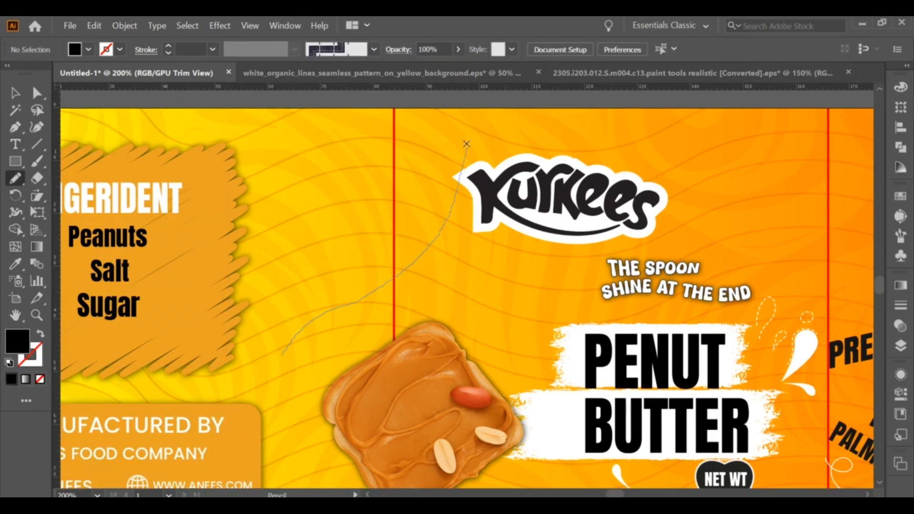
# Draw a wavy freehand path above the toast, set the text "1 TBSP – 4G PROTEIN" along it, and shrink and position it.
pyautogui.moveTo(467, 144); pyautogui.dragTo(466, 143)
pyautogui.press('v')
pyautogui.press('t')
pyautogui.click(263, 294)
pyautogui.write('1 TBSP')
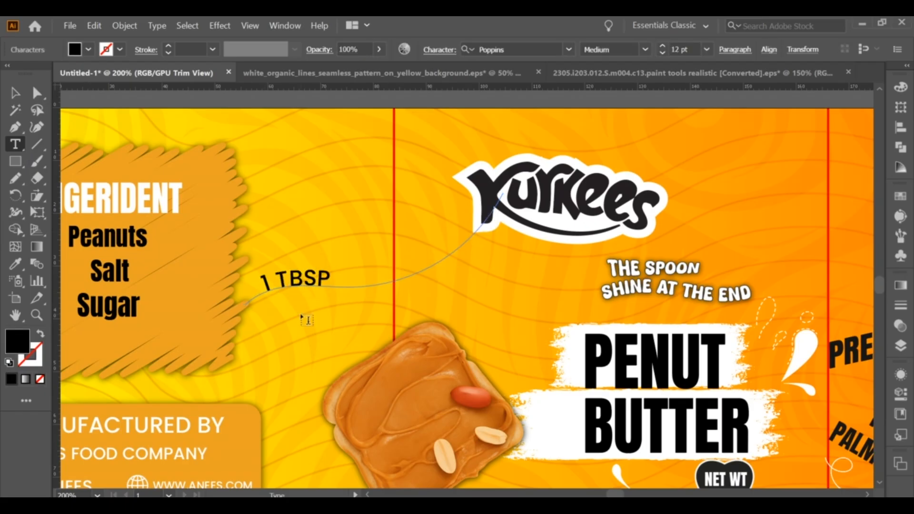
pyautogui.press('Escape')
pyautogui.moveTo(341, 286); pyautogui.dragTo(330, 307)
pyautogui.moveTo(491, 215); pyautogui.dragTo(417, 247)
pyautogui.moveTo(363, 293); pyautogui.dragTo(405, 286)
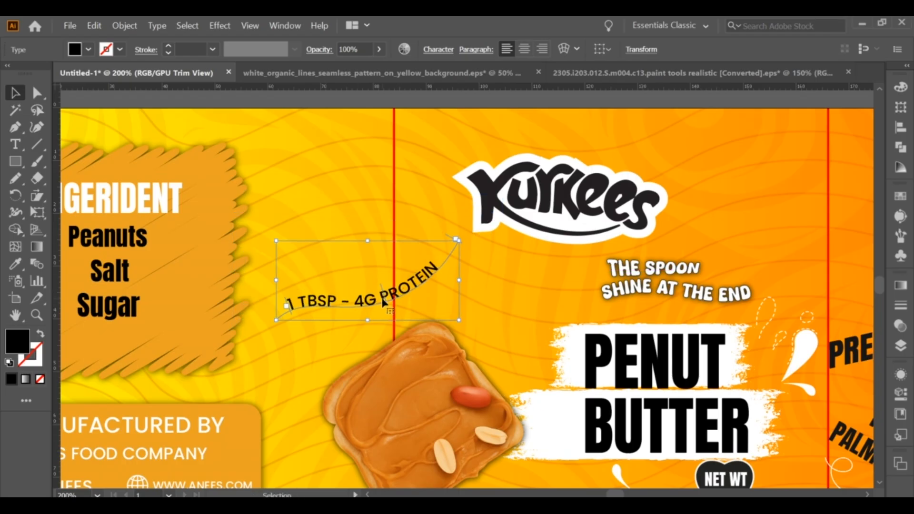
# Apply a playful bold font whose name starts with "mil" to the protein text and adjust its size to fit the path.
pyautogui.doubleClick(382, 300)
pyautogui.hotkey('ctrl', 'a')
pyautogui.click(535, 50)
pyautogui.write('mil')
pyautogui.press('Return')
pyautogui.click(22, 96)
pyautogui.moveTo(424, 283); pyautogui.dragTo(436, 285)
pyautogui.click(439, 49)
pyautogui.click(336, 114)
pyautogui.scroll(5, 335, 114)
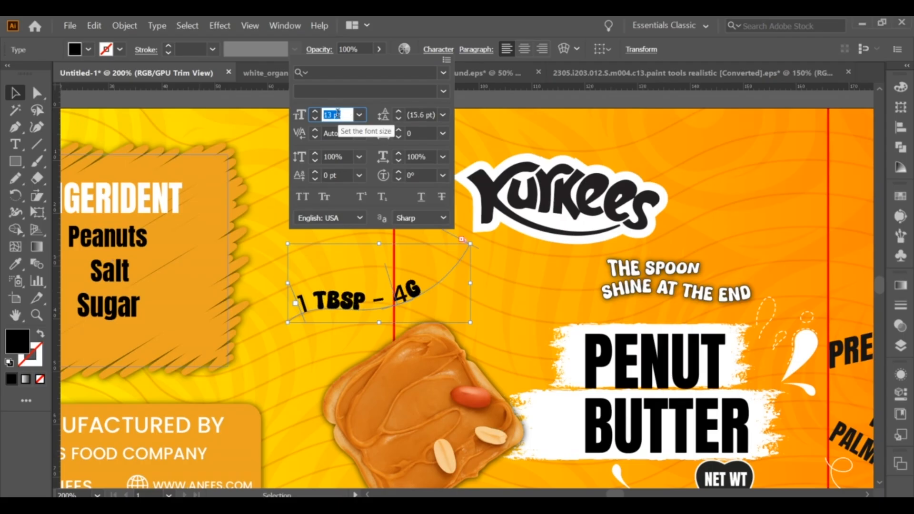
pyautogui.scroll(-2, 336, 115)
# Reshape the curve of the protein text's path and place the text just above the toast.
pyautogui.click(14, 97)
pyautogui.moveTo(425, 293); pyautogui.dragTo(362, 285)
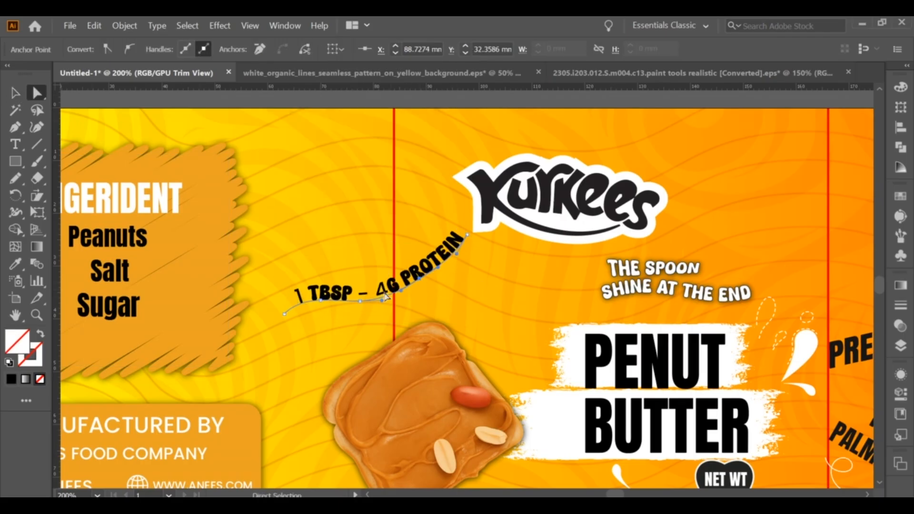
pyautogui.click(16, 93)
pyautogui.moveTo(419, 269); pyautogui.dragTo(360, 301)
# Fill the protein text with the white sampled from the Kurkees logo's outline.
pyautogui.click(476, 288)
pyautogui.doubleClick(389, 292)
pyautogui.hotkey('ctrl', 'a')
pyautogui.click(16, 264)
pyautogui.tripleClick(370, 302)
pyautogui.click(373, 301)
pyautogui.click(16, 266)
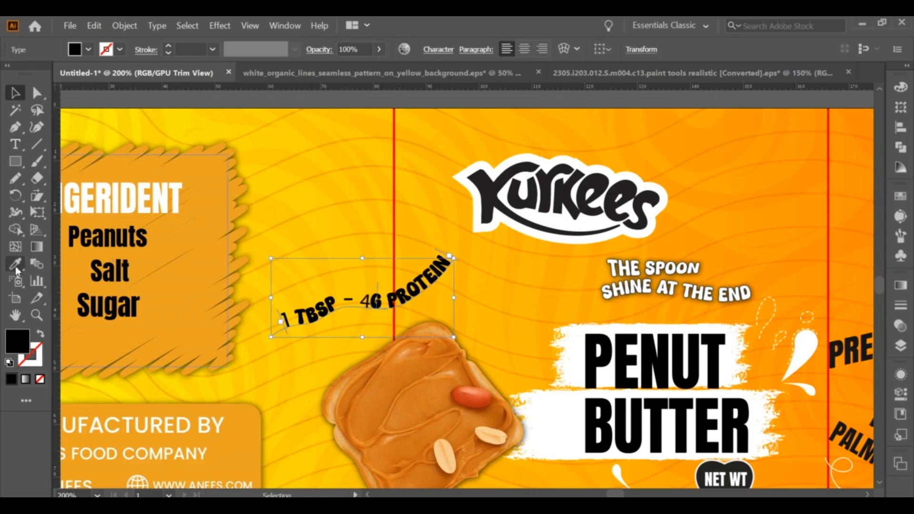
pyautogui.click(481, 225)
pyautogui.click(16, 93)
pyautogui.click(292, 178)
# Give the white protein text a 0.25 pt black stroke.
pyautogui.click(374, 301)
pyautogui.doubleClick(37, 361)
pyautogui.moveTo(383, 359); pyautogui.dragTo(365, 371)
pyautogui.click(690, 227)
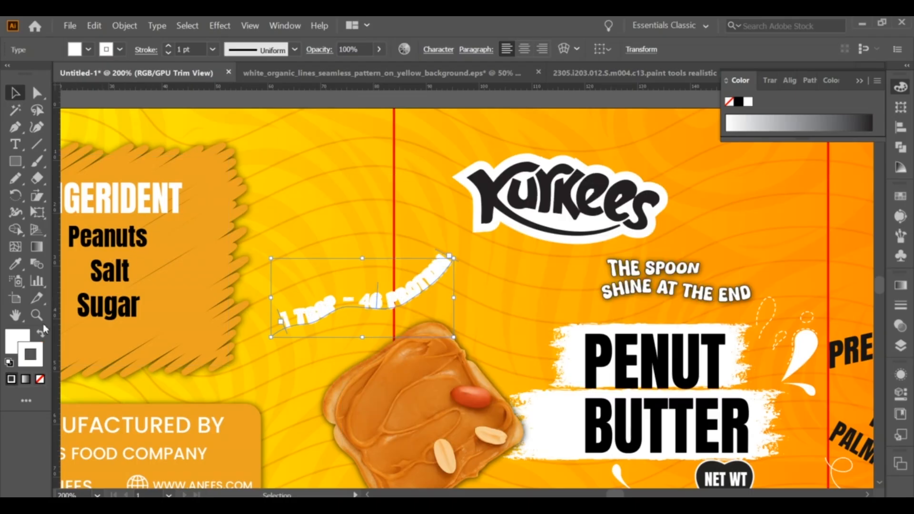
pyautogui.click(168, 53)
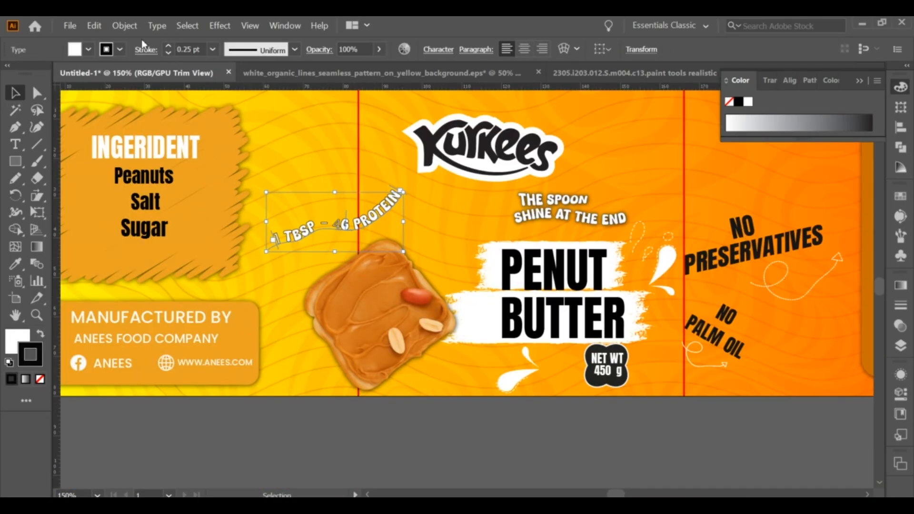
# Apply a Drop Shadow to the protein text in Normal mode with 69% opacity, 0.1 mm offsets and 0.6 mm blur.
pyautogui.click(220, 25)
pyautogui.click(238, 48)
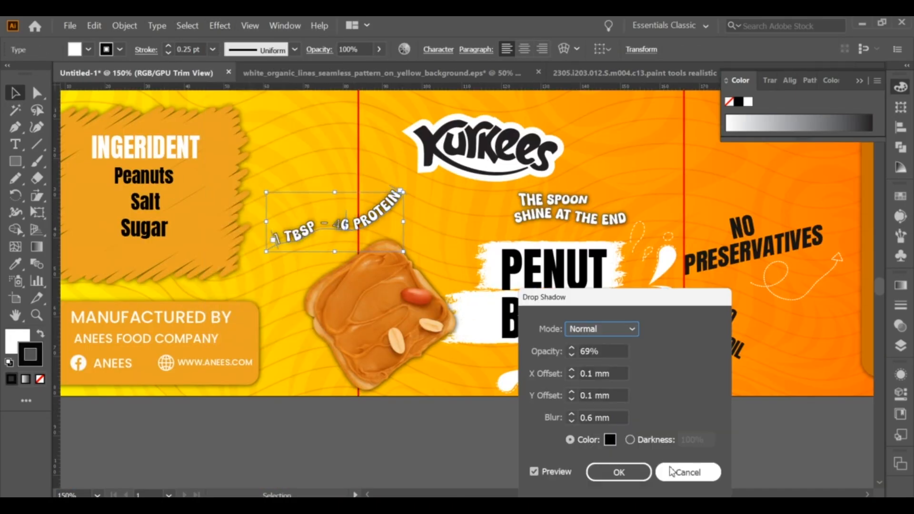
pyautogui.click(619, 472)
pyautogui.click(490, 424)
# Examine the protein text and the area around the logo both close up and within the whole layout.
pyautogui.scroll(-1, 403, 228)
pyautogui.scroll(2, 334, 218)
pyautogui.scroll(-2, 430, 217)
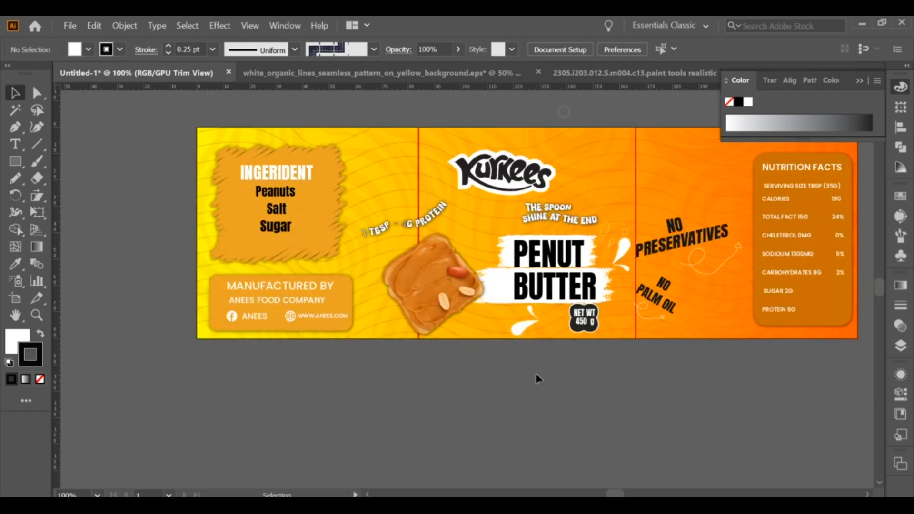
pyautogui.scroll(3, 421, 215)
pyautogui.moveTo(451, 225); pyautogui.dragTo(482, 199)
pyautogui.click(551, 177)
pyautogui.click(502, 194)
pyautogui.moveTo(474, 193); pyautogui.dragTo(544, 161)
pyautogui.click(576, 184)
pyautogui.scroll(-3, 546, 201)
pyautogui.scroll(1, 536, 201)
pyautogui.scroll(-1, 243, 194)
# Duplicate the white splash below the BUTTER lettering to the toast's left side and rotate it to point at the toast.
pyautogui.click(425, 305)
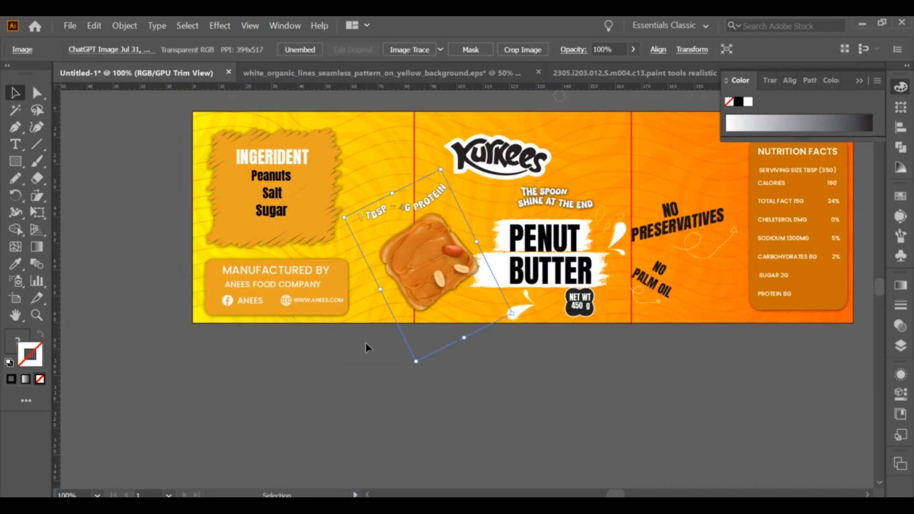
pyautogui.scroll(1, 508, 361)
pyautogui.moveTo(560, 259); pyautogui.dragTo(354, 218)
pyautogui.hotkey('ctrl', 'z')
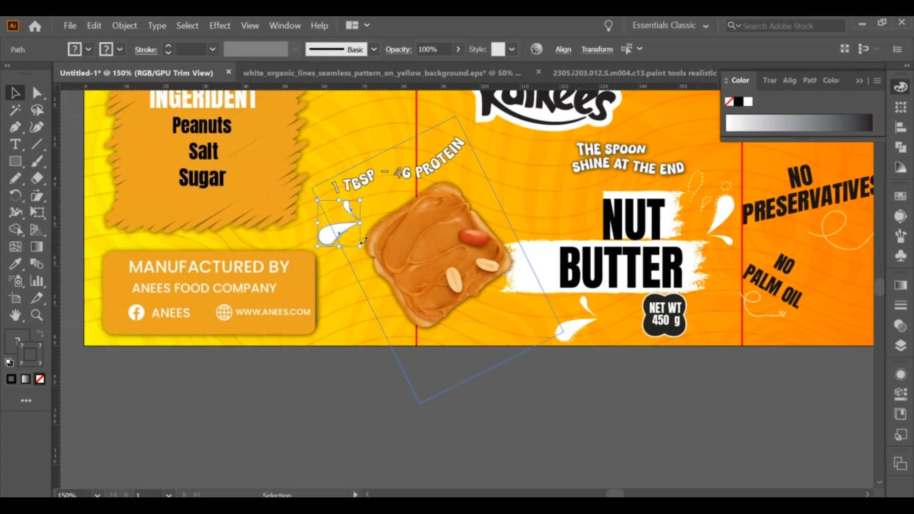
pyautogui.click(351, 388)
# Draw white dashed decorative curves around the toast's edges with the Pencil tool.
pyautogui.scroll(1, 323, 298)
pyautogui.press('n')
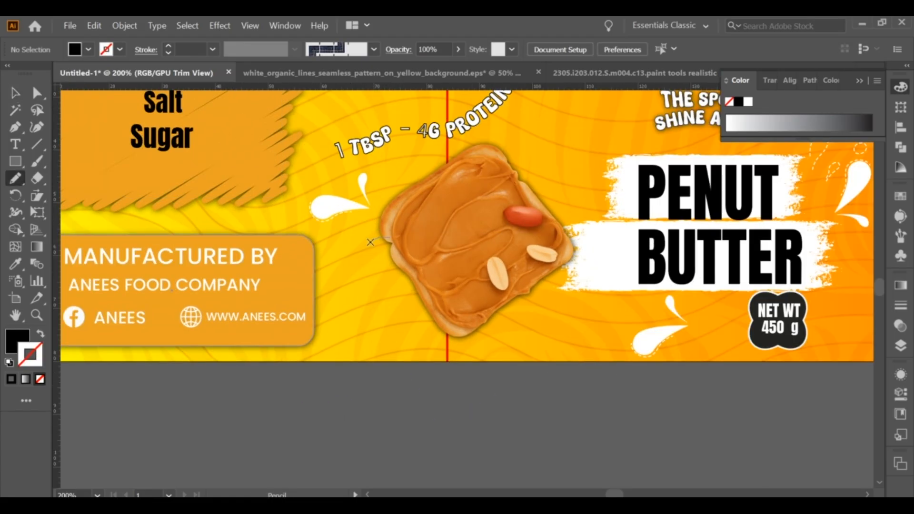
pyautogui.moveTo(391, 243); pyautogui.dragTo(362, 296)
pyautogui.moveTo(503, 154)
pyautogui.mouseDown()
pyautogui.moveTo(560, 137)
pyautogui.moveTo(542, 210)
pyautogui.mouseUp()
pyautogui.moveTo(545, 243); pyautogui.dragTo(614, 214)
pyautogui.moveTo(551, 275); pyautogui.dragTo(575, 312)
pyautogui.moveTo(472, 330)
pyautogui.mouseDown()
pyautogui.moveTo(469, 367)
pyautogui.moveTo(439, 362)
pyautogui.mouseUp()
pyautogui.moveTo(419, 286)
pyautogui.mouseDown()
pyautogui.moveTo(396, 312)
pyautogui.moveTo(447, 322)
pyautogui.mouseUp()
pyautogui.moveTo(402, 275)
pyautogui.mouseDown()
pyautogui.moveTo(395, 329)
pyautogui.moveTo(412, 337)
pyautogui.mouseUp()
# Send the dashed curves around the toast's lower edges behind the toast image.
pyautogui.press('v')
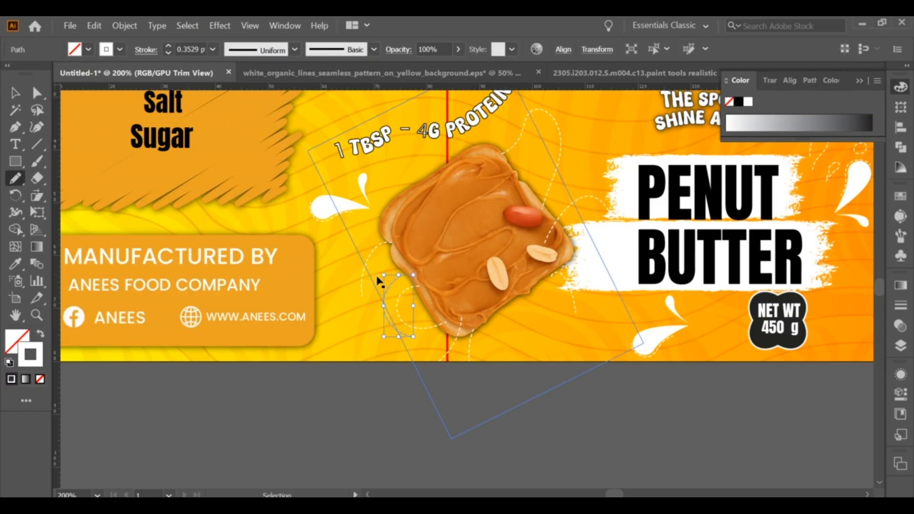
pyautogui.click(405, 308)
pyautogui.press('a')
pyautogui.click(402, 297)
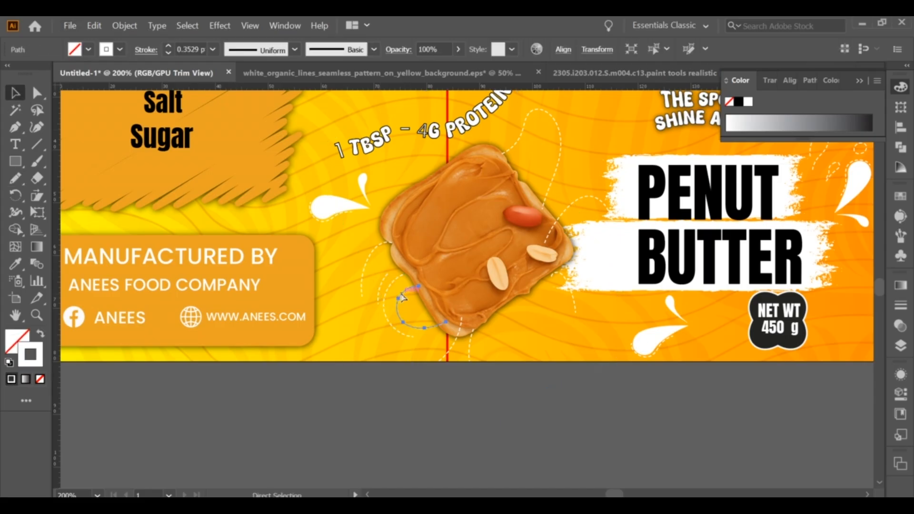
pyautogui.hotkey('ctrl', '[')
pyautogui.click(419, 376)
pyautogui.click(469, 344)
pyautogui.hotkey('ctrl', '[')
pyautogui.click(659, 382)
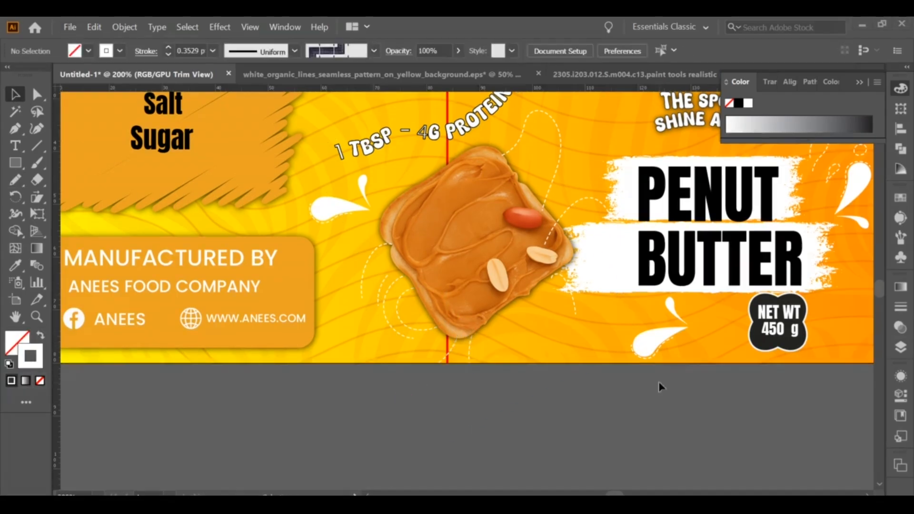
# Send the two dashed curves at the toast's upper-right edge behind the toast image.
pyautogui.scroll(-1, 655, 398)
pyautogui.scroll(2, 592, 255)
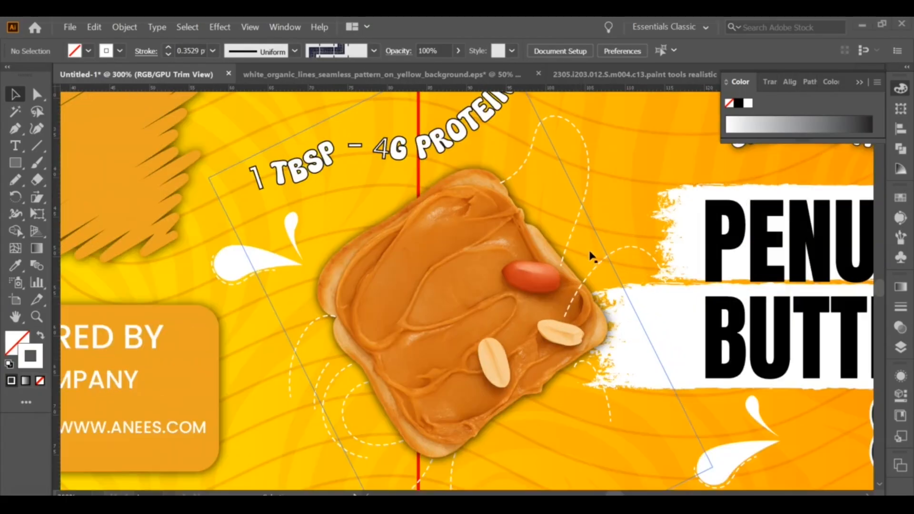
pyautogui.click(587, 189)
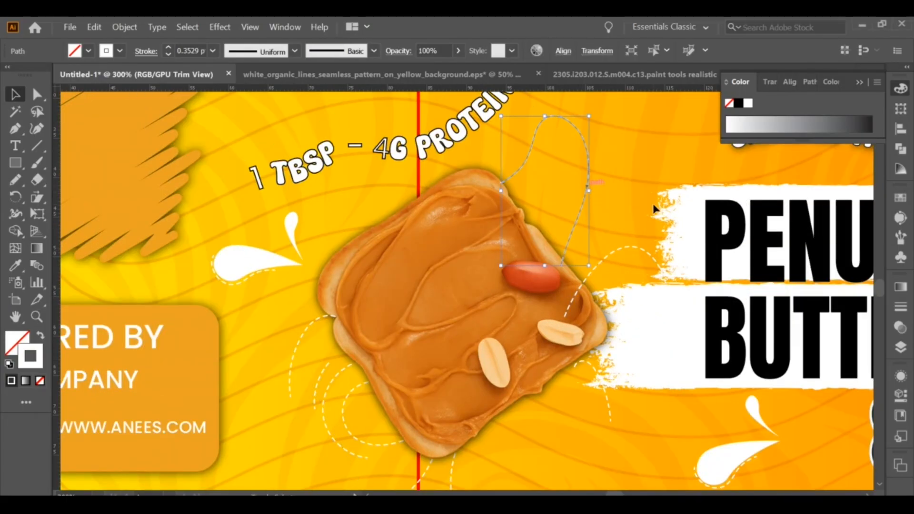
pyautogui.press('a')
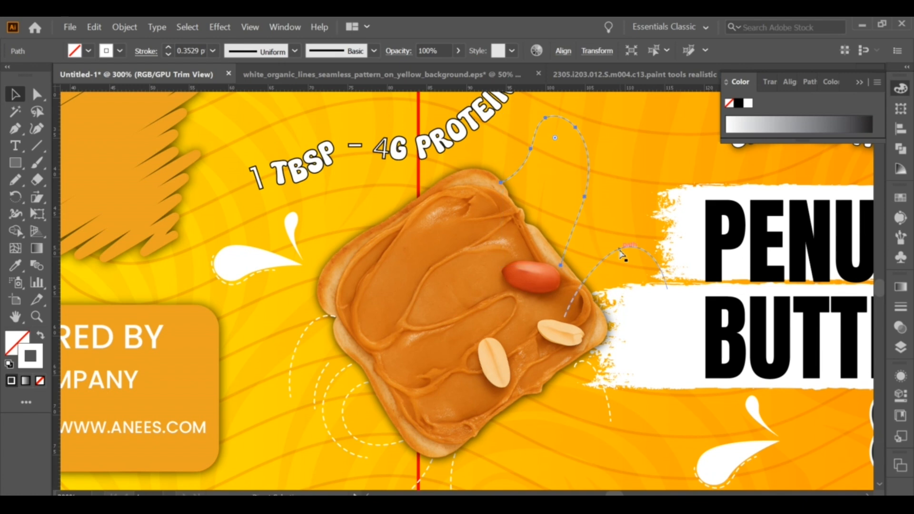
pyautogui.press('v')
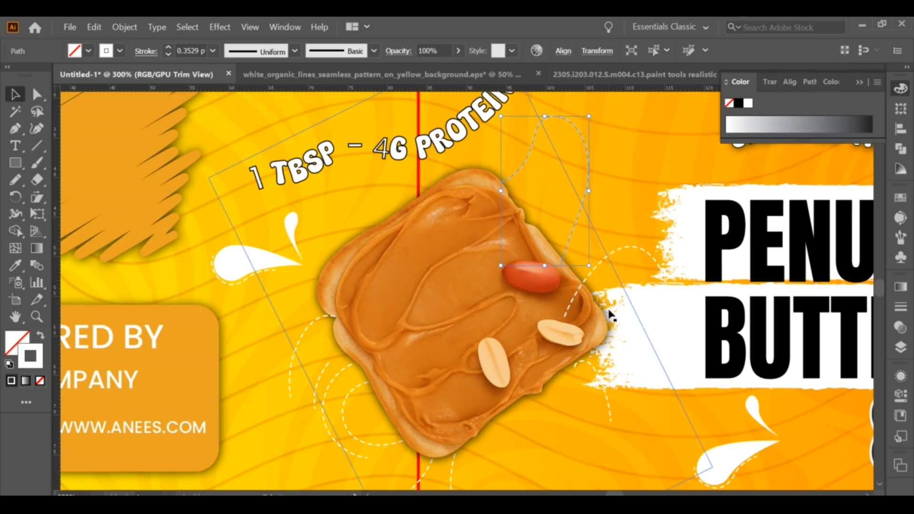
pyautogui.click(615, 253)
pyautogui.click(615, 250)
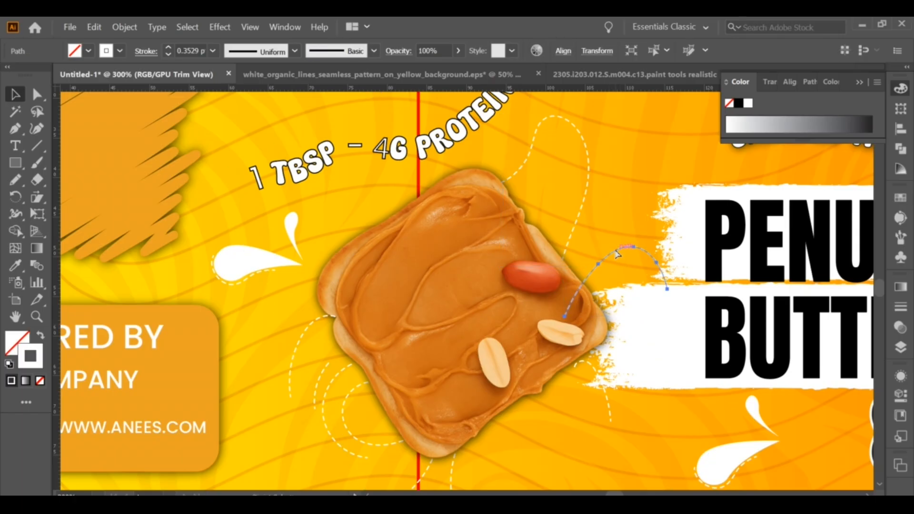
# Draw a smaller dashed curve inside the loop at the toast's upper-right edge with the Pencil tool.
pyautogui.scroll(-1, 616, 255)
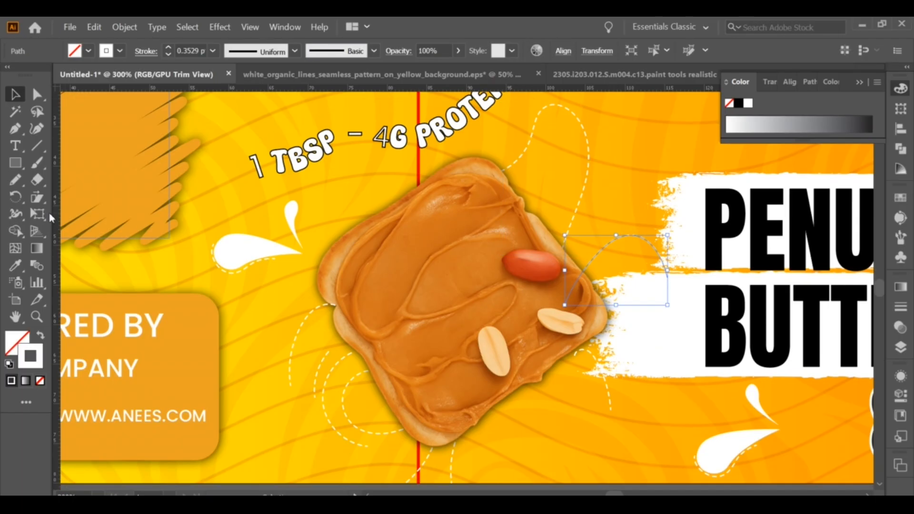
pyautogui.click(15, 180)
pyautogui.moveTo(558, 137)
pyautogui.mouseDown()
pyautogui.moveTo(579, 153)
pyautogui.moveTo(541, 190)
pyautogui.mouseUp()
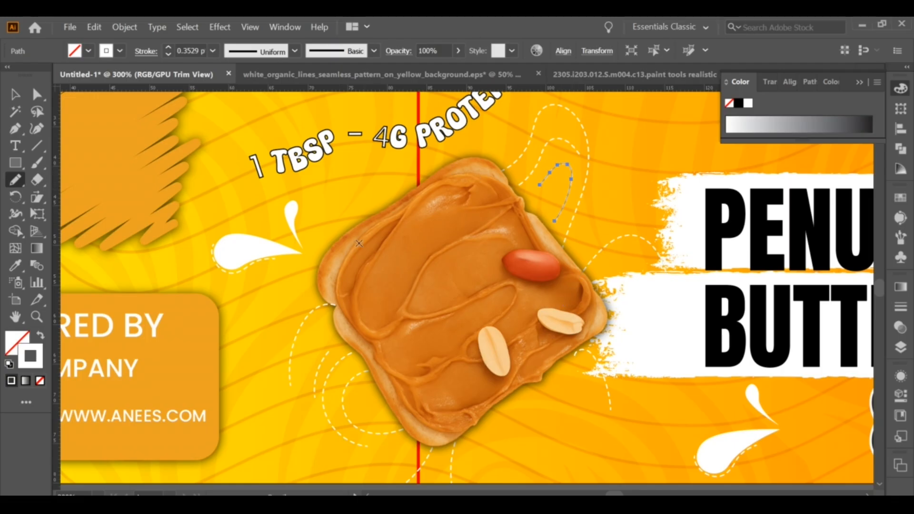
pyautogui.click(15, 94)
pyautogui.click(236, 114)
# Draw dashed curves along the toast's upper-left edge, between the protein text and the white splash.
pyautogui.scroll(-2, 236, 114)
pyautogui.moveTo(301, 182); pyautogui.dragTo(375, 257)
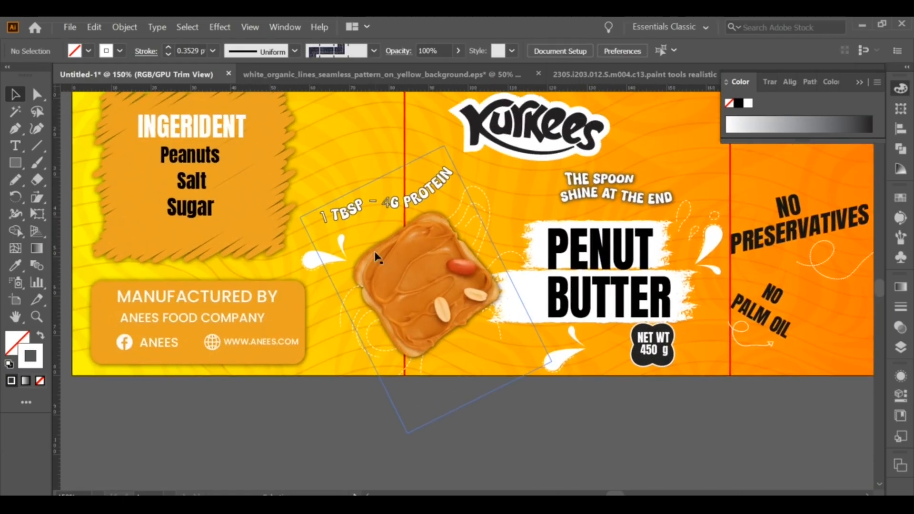
pyautogui.scroll(2, 376, 257)
pyautogui.click(13, 188)
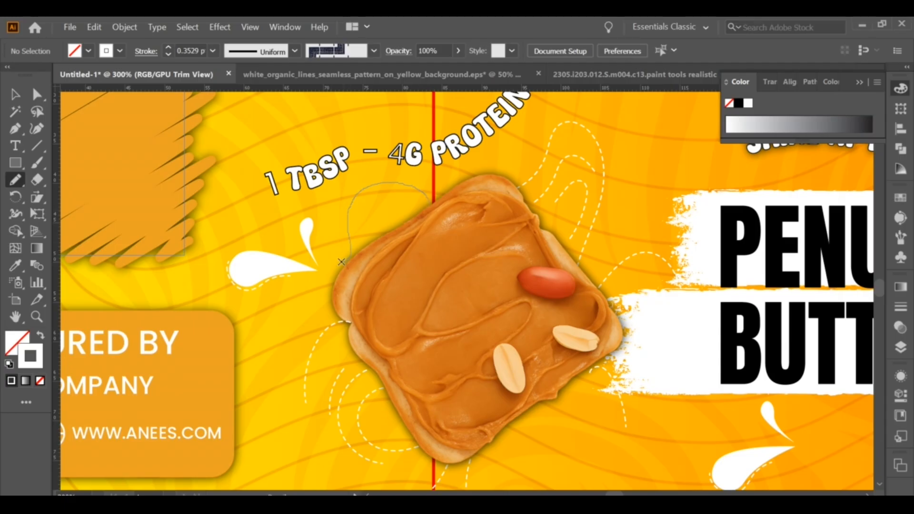
pyautogui.moveTo(321, 306); pyautogui.dragTo(321, 314)
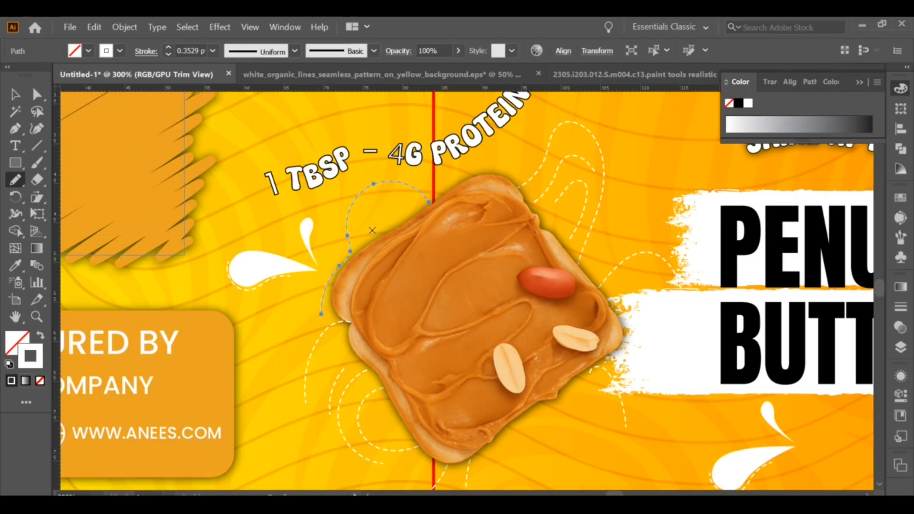
pyautogui.moveTo(393, 223); pyautogui.dragTo(393, 223)
pyautogui.moveTo(321, 236); pyautogui.dragTo(331, 210)
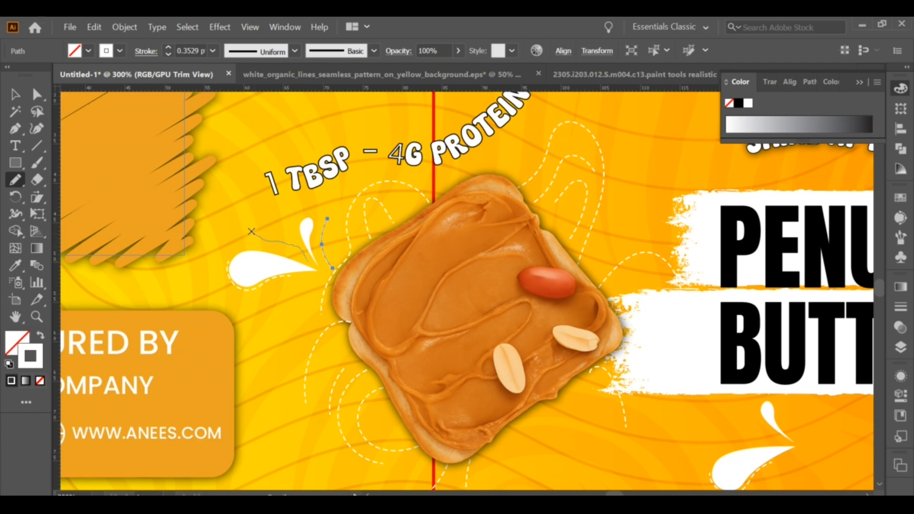
pyautogui.moveTo(241, 172); pyautogui.dragTo(257, 143)
pyautogui.hotkey('ctrl', 'z')
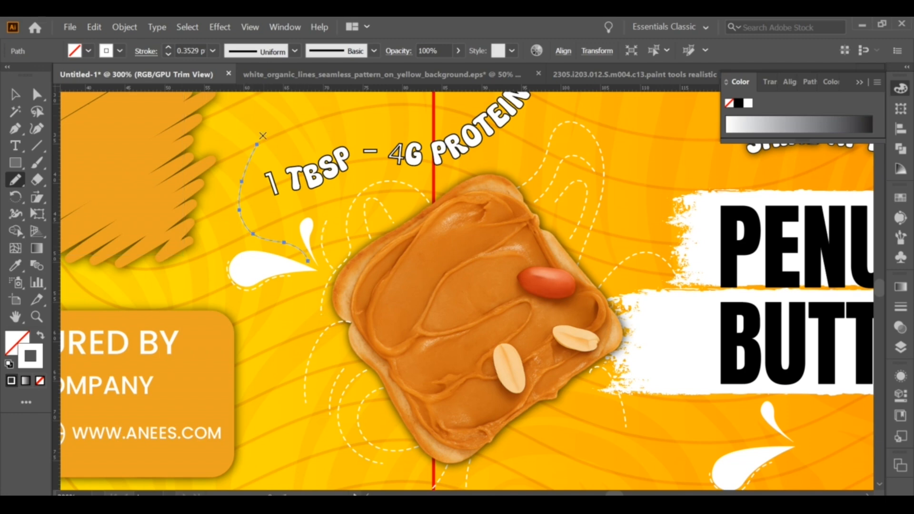
pyautogui.scroll(-2, 311, 156)
pyautogui.moveTo(315, 179); pyautogui.dragTo(385, 242)
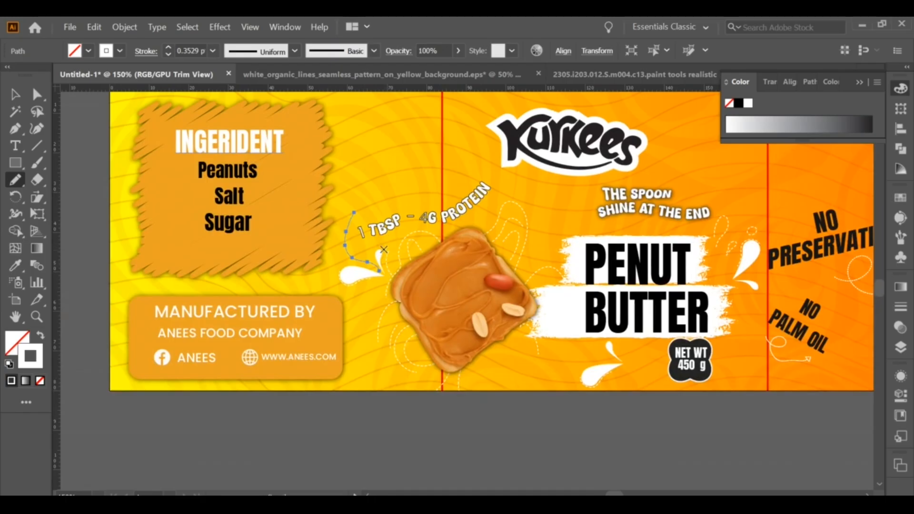
pyautogui.press('v')
pyautogui.press('Return')
pyautogui.click(528, 374)
pyautogui.click(438, 458)
pyautogui.scroll(-1, 459, 416)
pyautogui.moveTo(492, 372); pyautogui.dragTo(442, 358)
pyautogui.moveTo(649, 325); pyautogui.dragTo(602, 346)
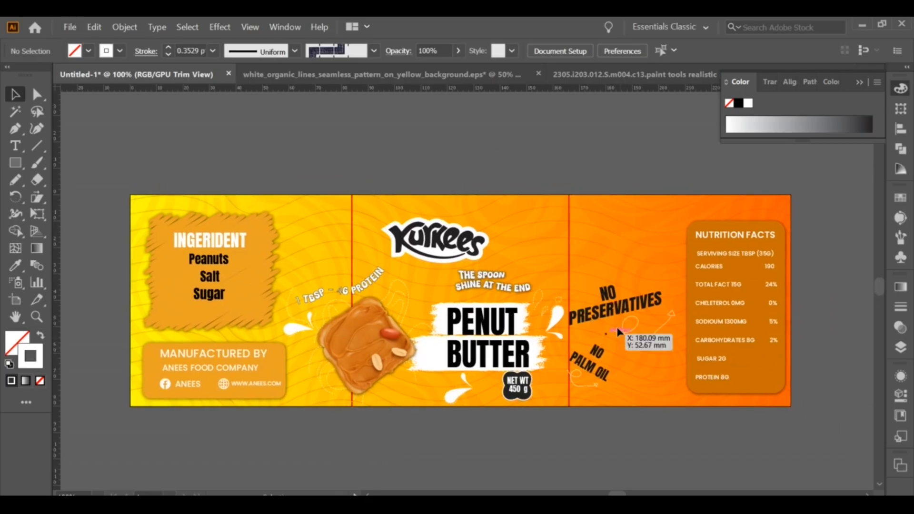